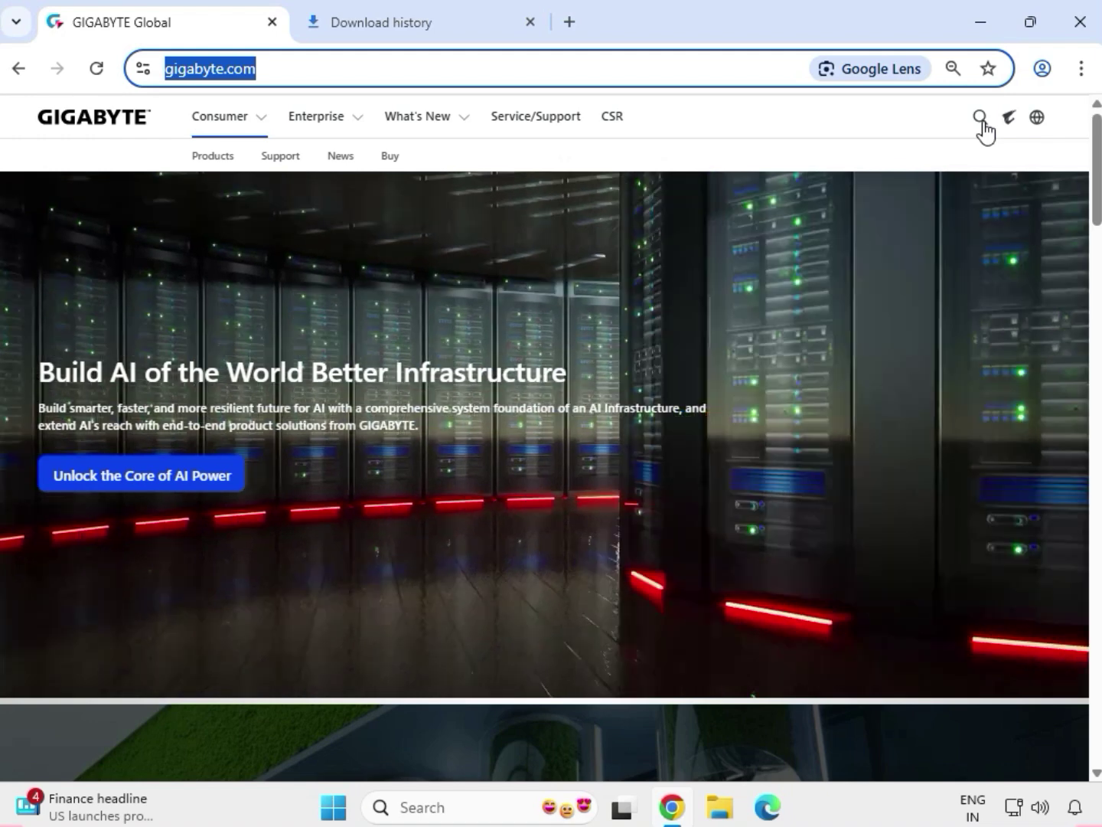
- Search the GIGABYTE site for "H110M H DDR3"
{"action": "left_click", "coordinate": [982, 119]}
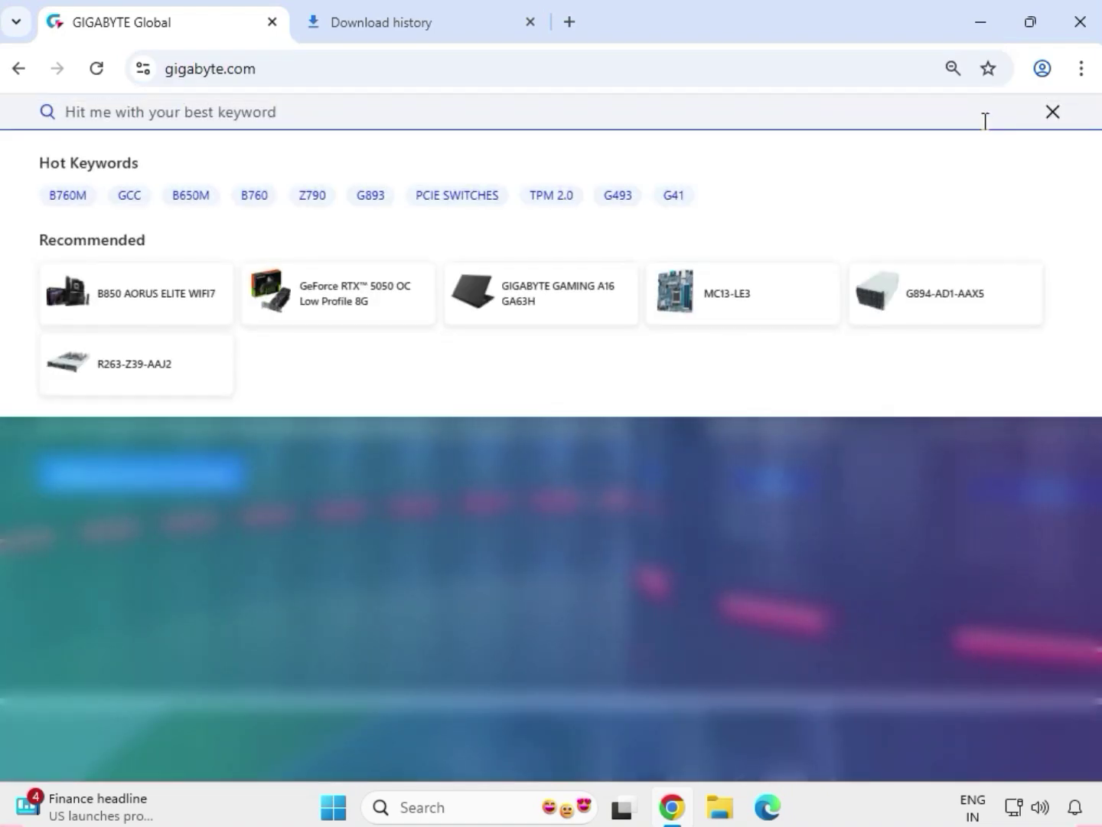
{"action": "type", "text": "H11"}
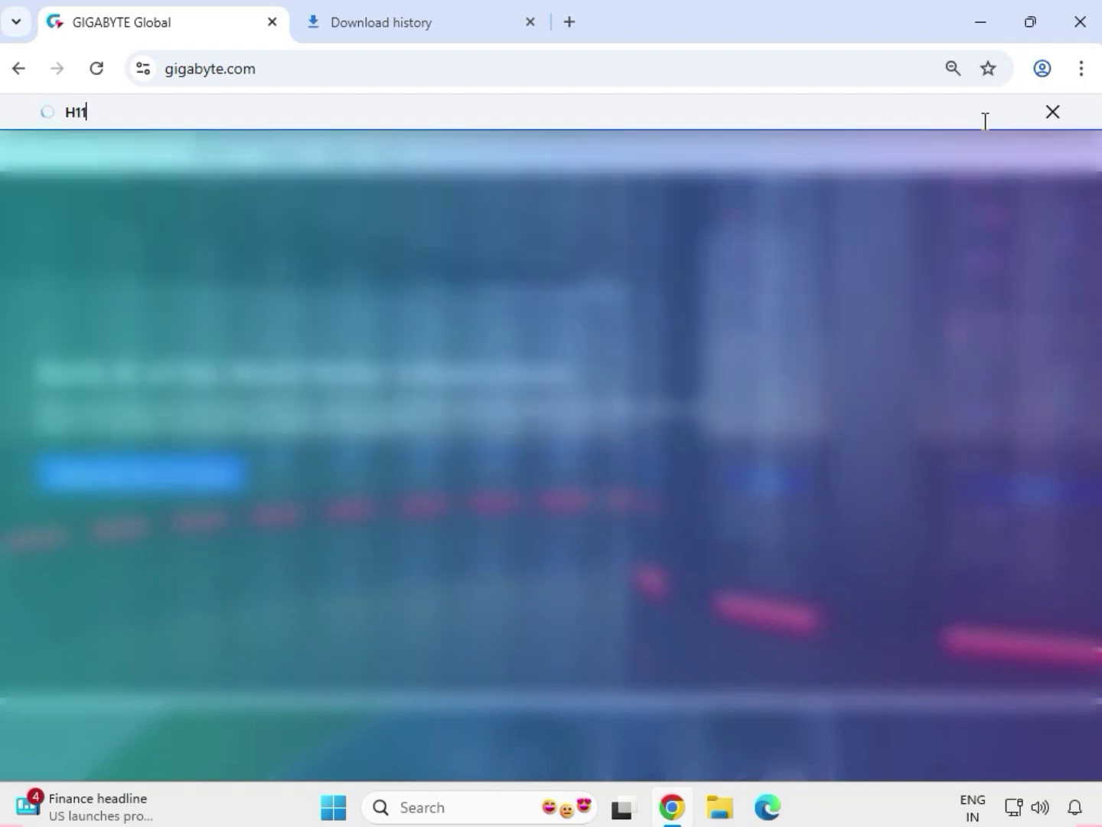
{"action": "type", "text": "0M H"}
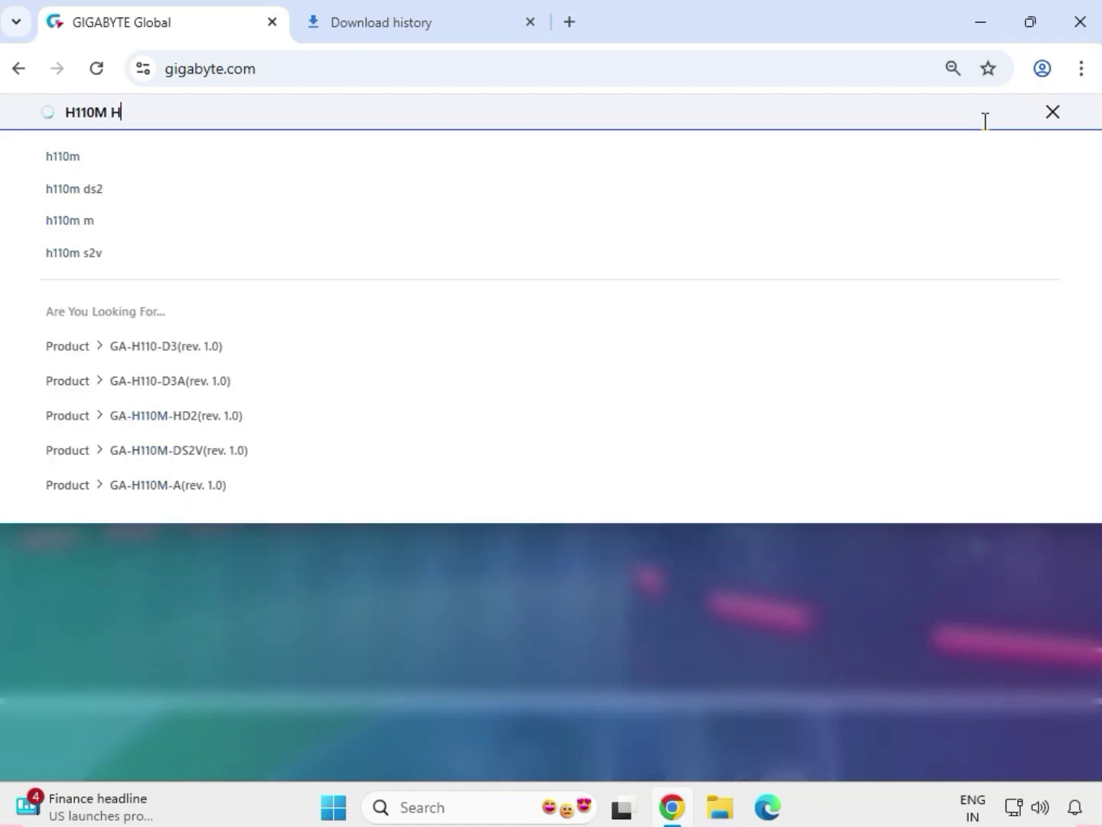
{"action": "type", "text": "DDR3"}
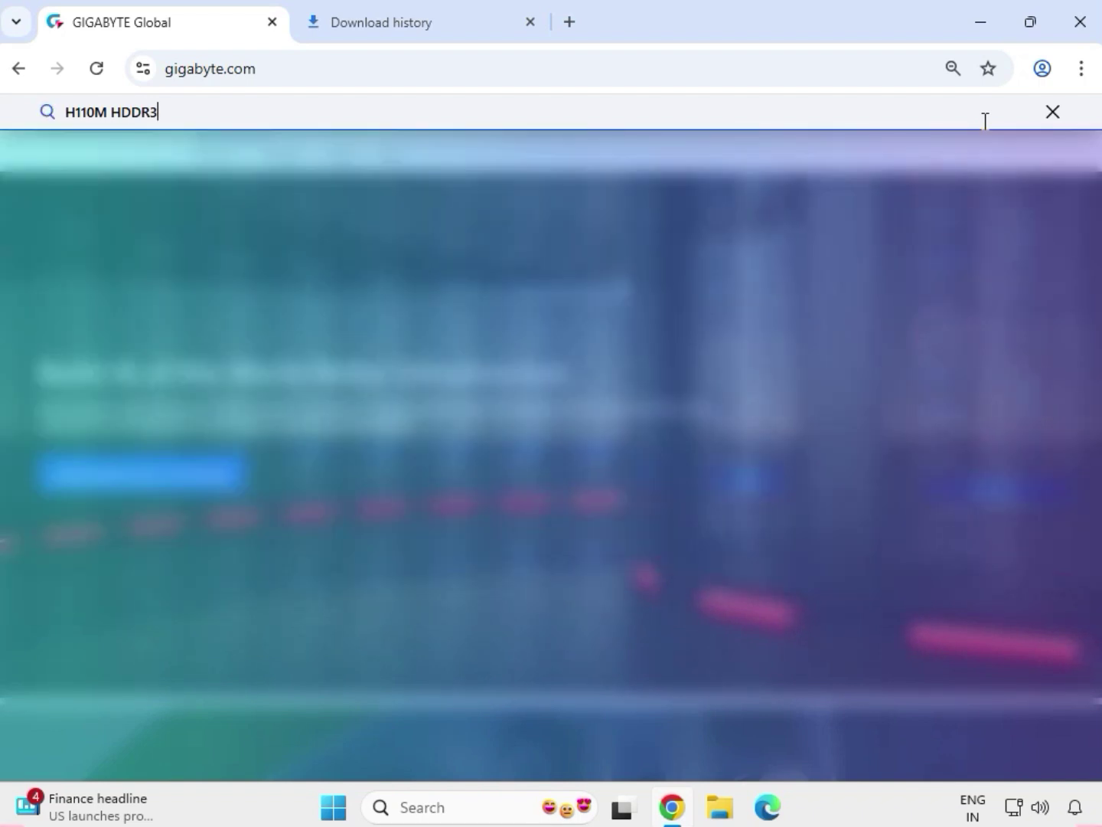
{"action": "key", "text": "Left"}
{"action": "key", "text": "Left"}
{"action": "key", "text": "Left"}
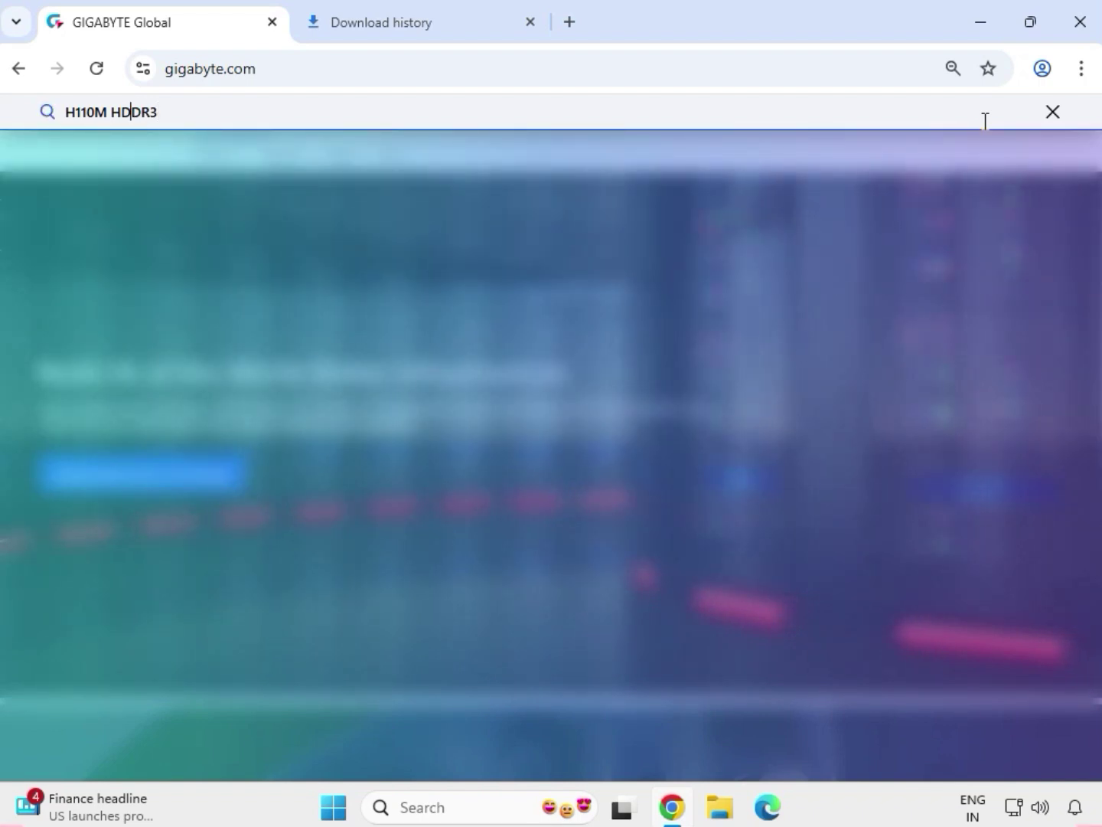
{"action": "key", "text": "Left"}
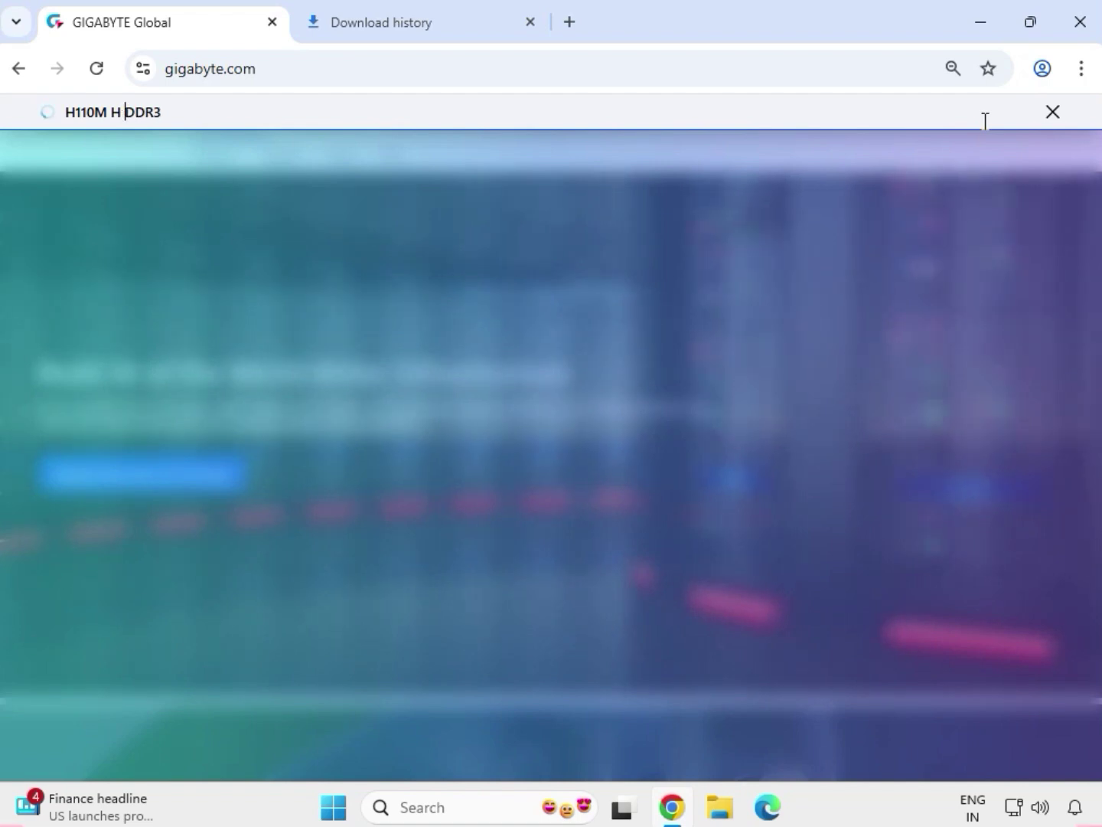
{"action": "key", "text": "Return"}
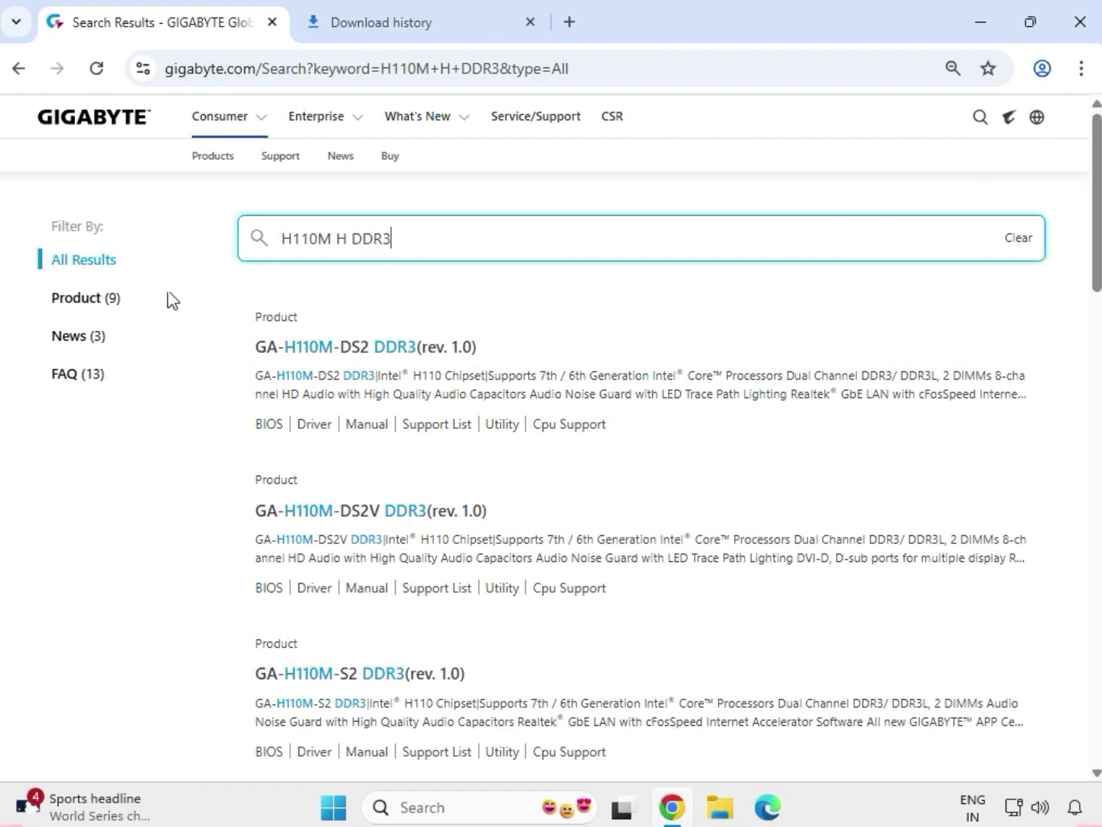
- Filter the results to products and open the support downloads of the GA-H110M-H DDR3 (rev. 1.0) motherboard
{"action": "left_click", "coordinate": [107, 300]}
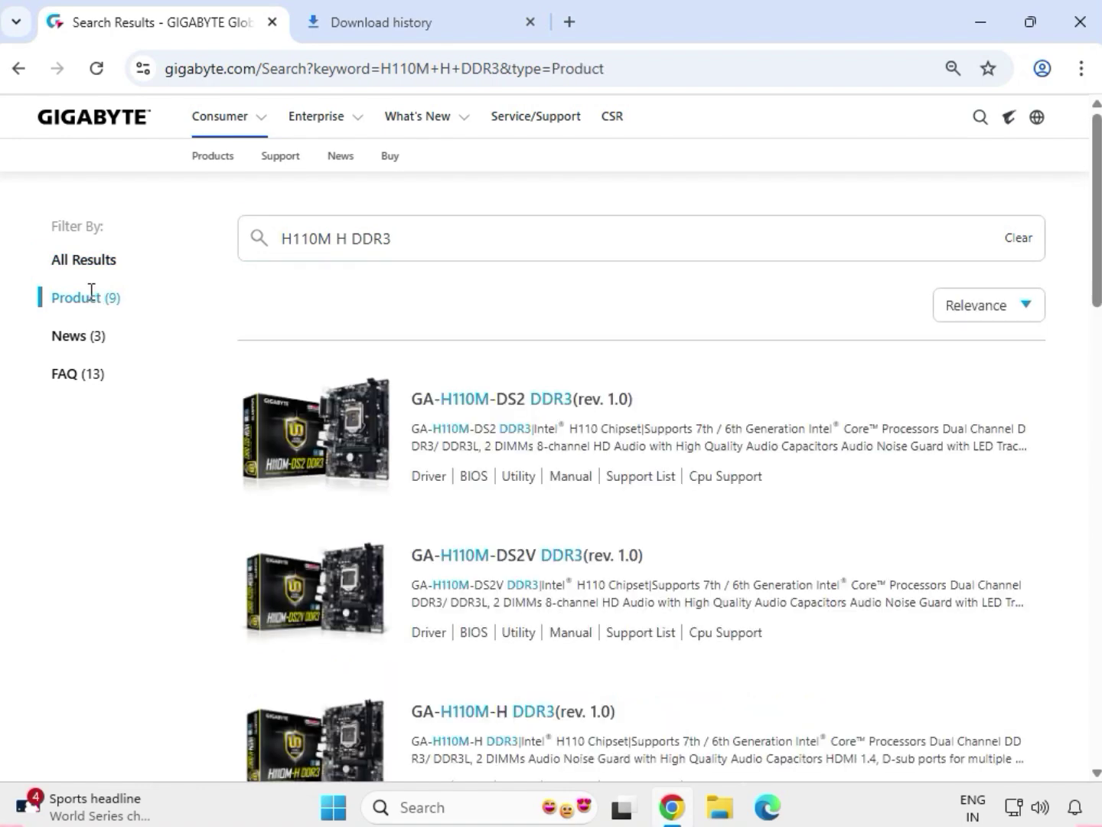
{"action": "scroll", "coordinate": [542, 603], "scroll_direction": "down", "scroll_amount": 1}
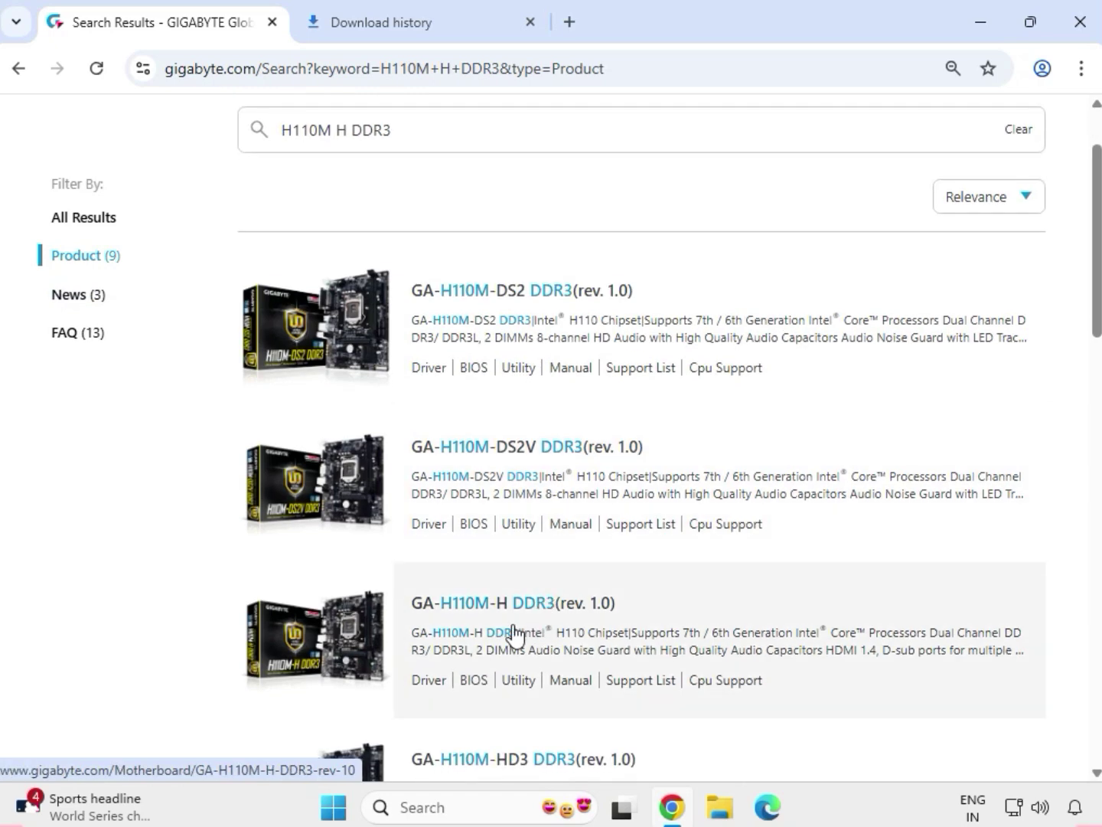
{"action": "left_click", "coordinate": [475, 599]}
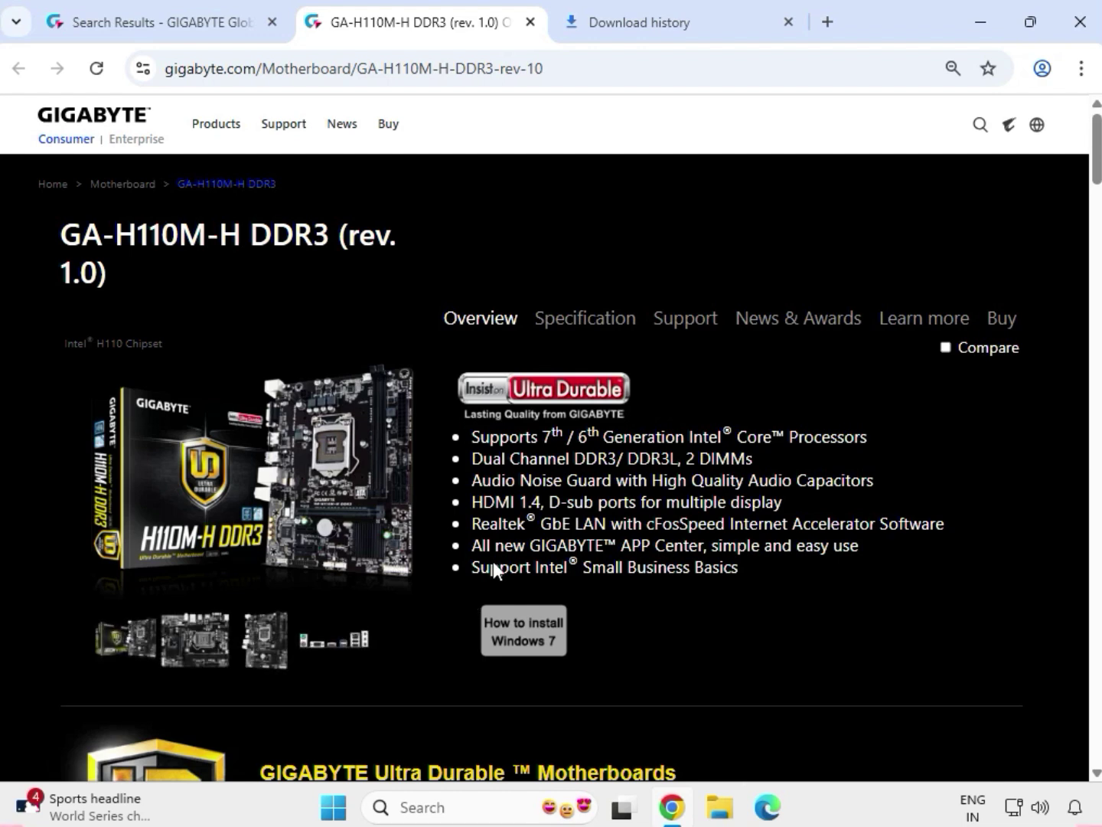
{"action": "left_click", "coordinate": [690, 320]}
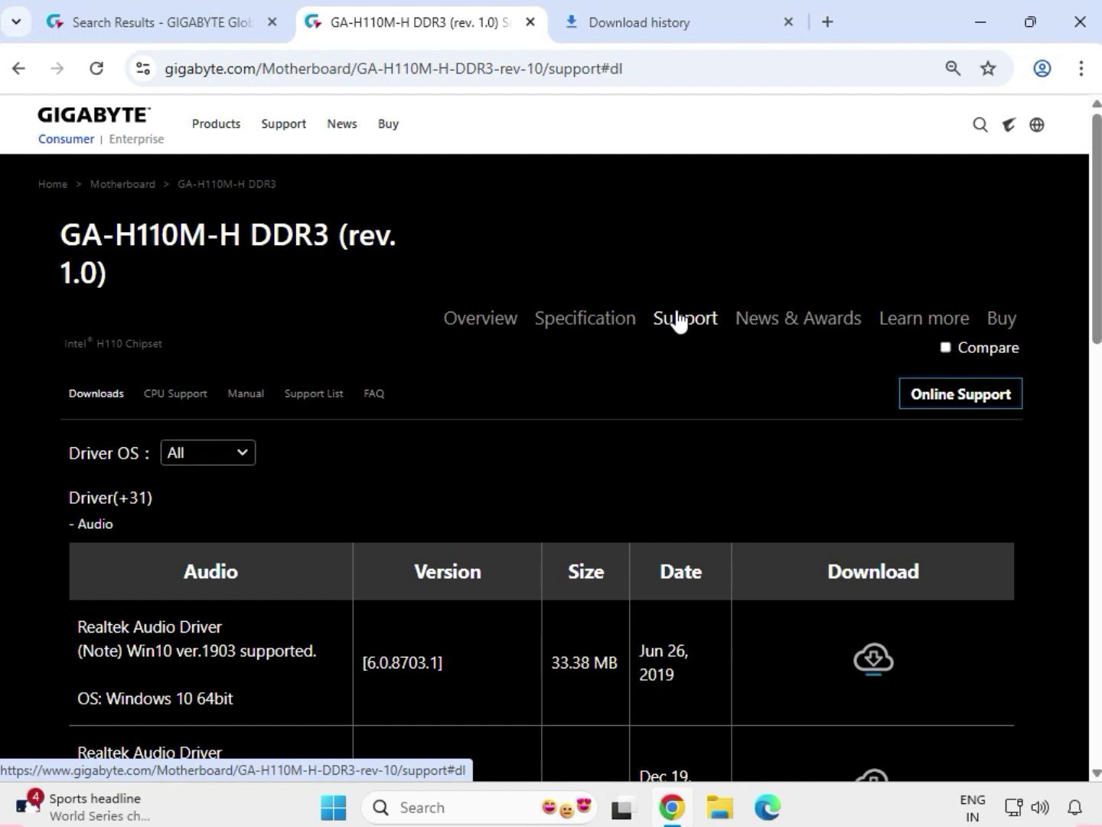
- Keep the driver OS filter on All and download the Realtek HD Audio Driver, version 6.0.1.7727
{"action": "left_click", "coordinate": [242, 457]}
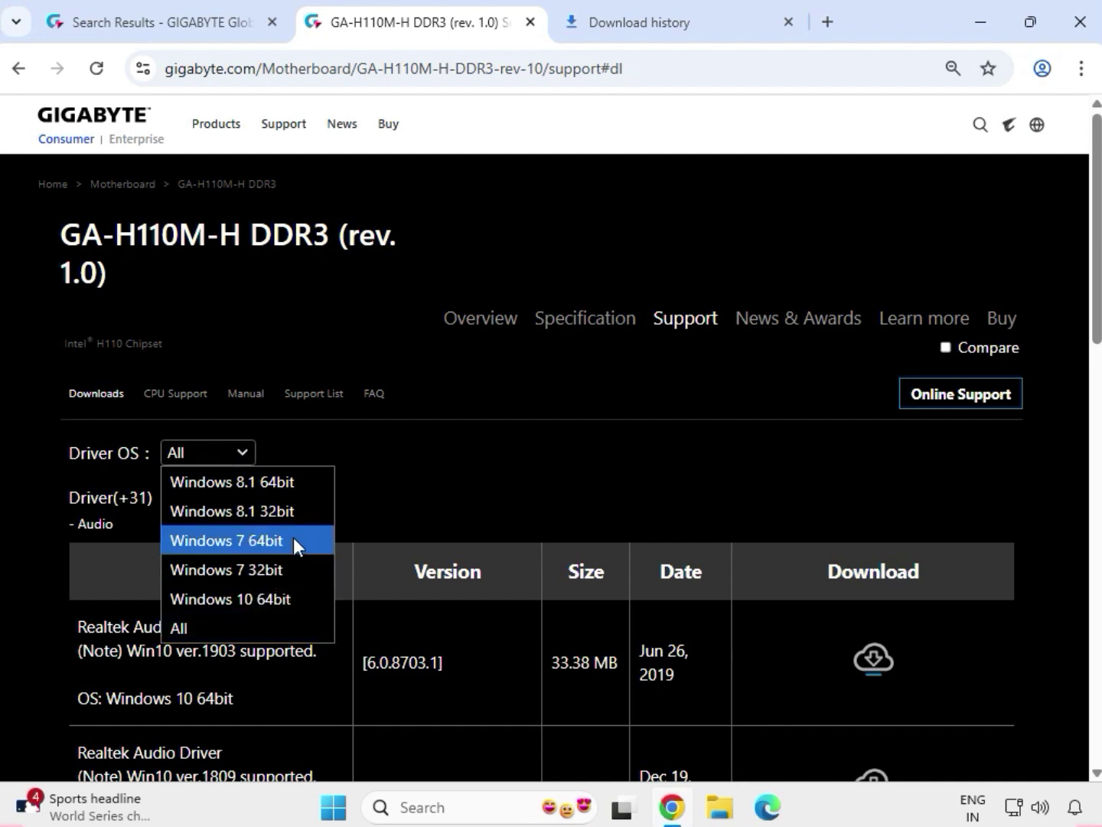
{"action": "left_click", "coordinate": [417, 475]}
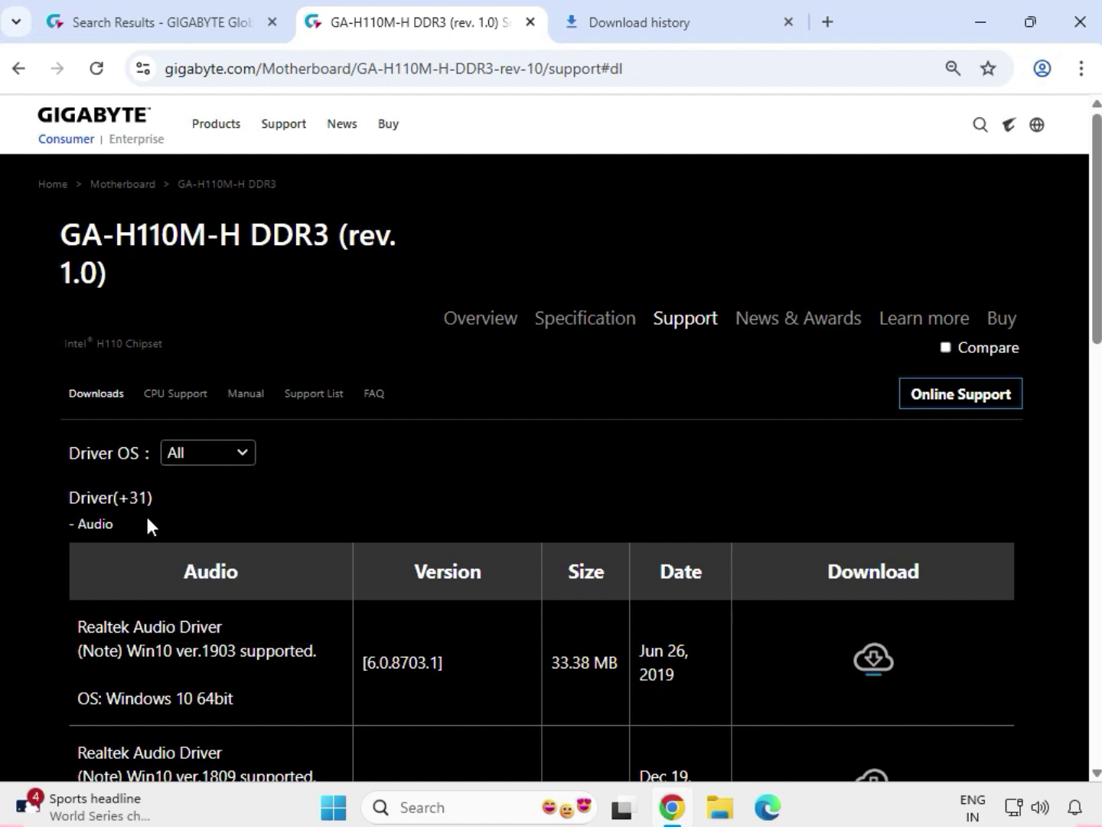
{"action": "double_click", "coordinate": [81, 524]}
{"action": "scroll", "coordinate": [233, 583], "scroll_direction": "down", "scroll_amount": 5}
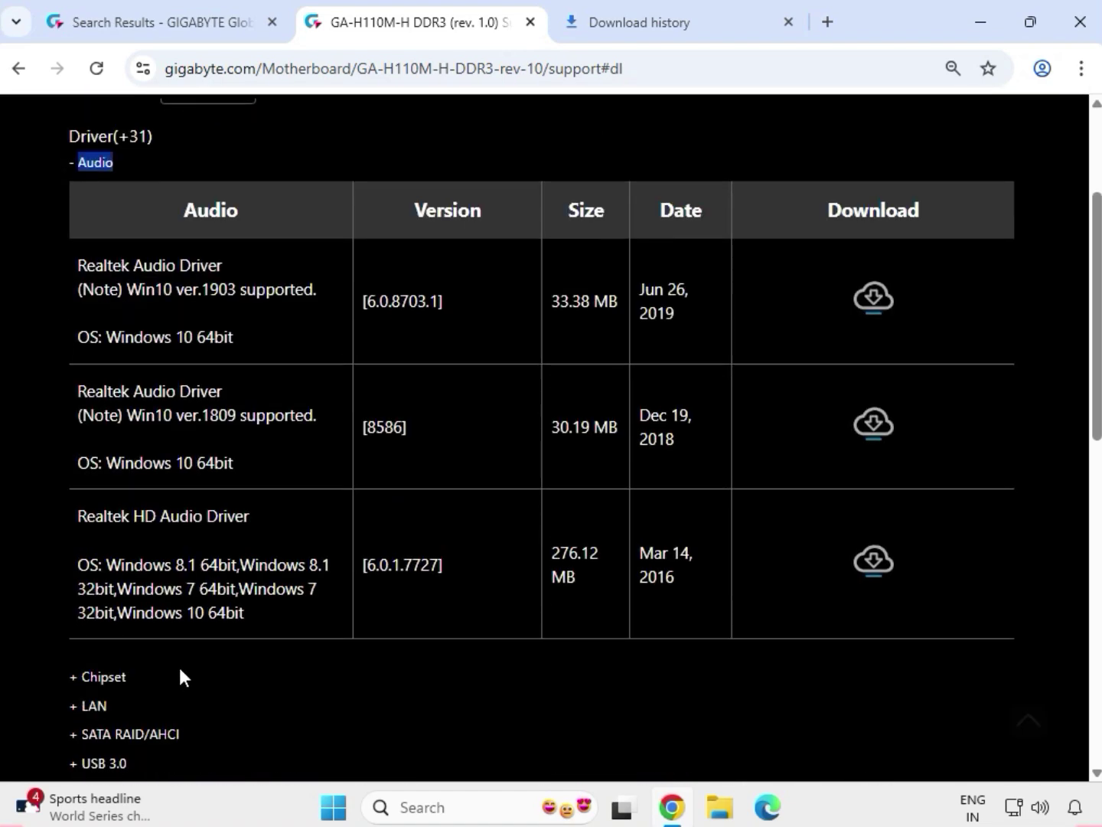
{"action": "left_click_drag", "start_coordinate": [79, 518], "coordinate": [985, 576]}
{"action": "left_click", "coordinate": [898, 563]}
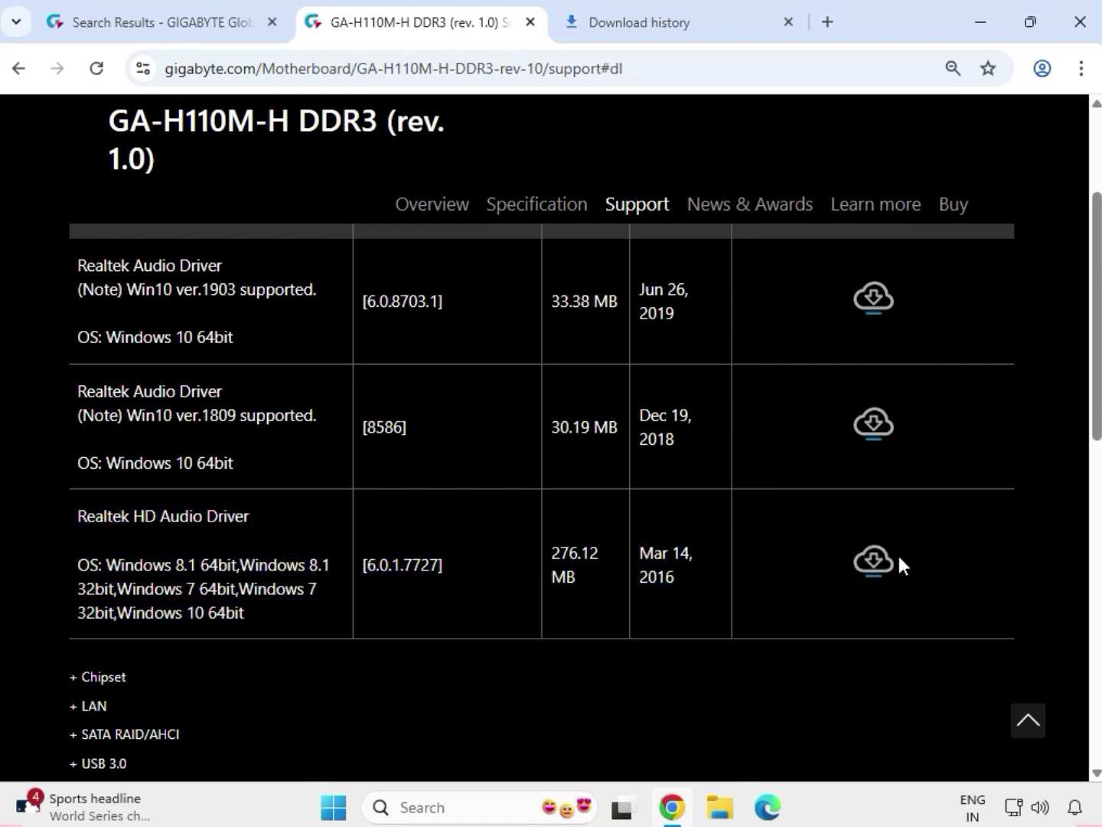
{"action": "left_click", "coordinate": [877, 566]}
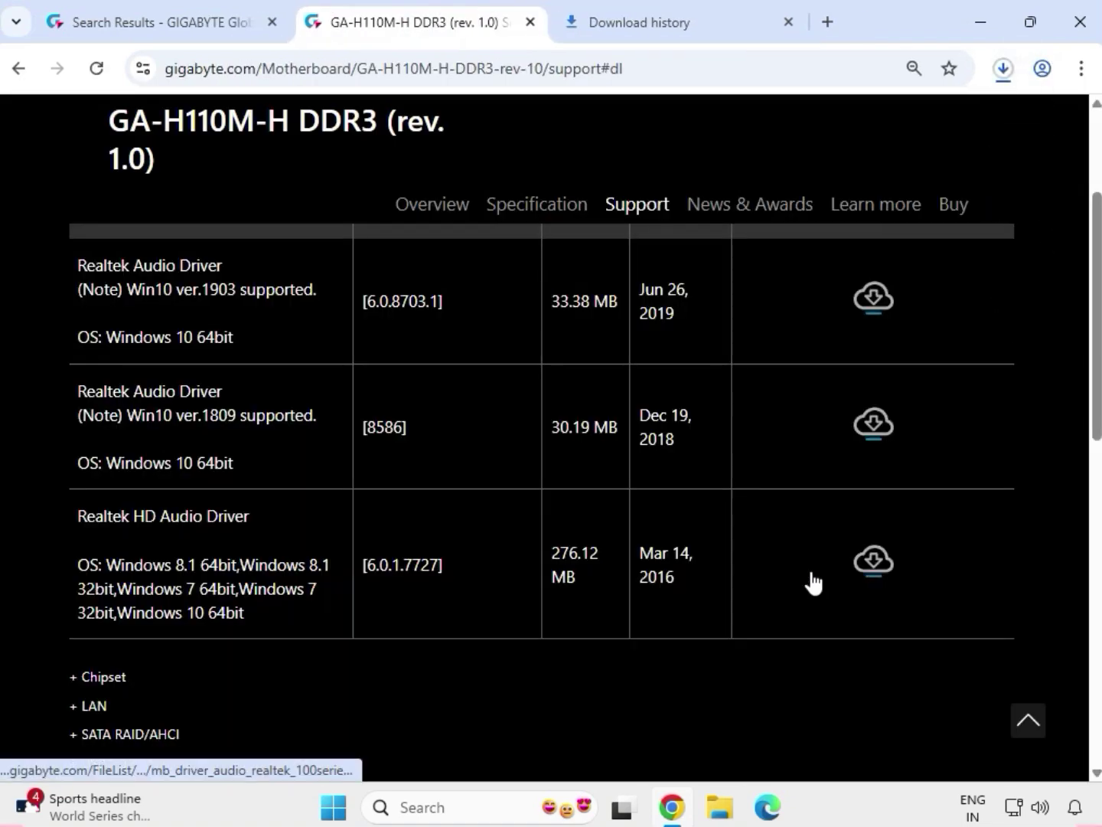
- Expand the Chipset drivers and download the Intel INF installation package, version 10.1.1.38
{"action": "left_click_drag", "start_coordinate": [129, 666], "coordinate": [77, 679]}
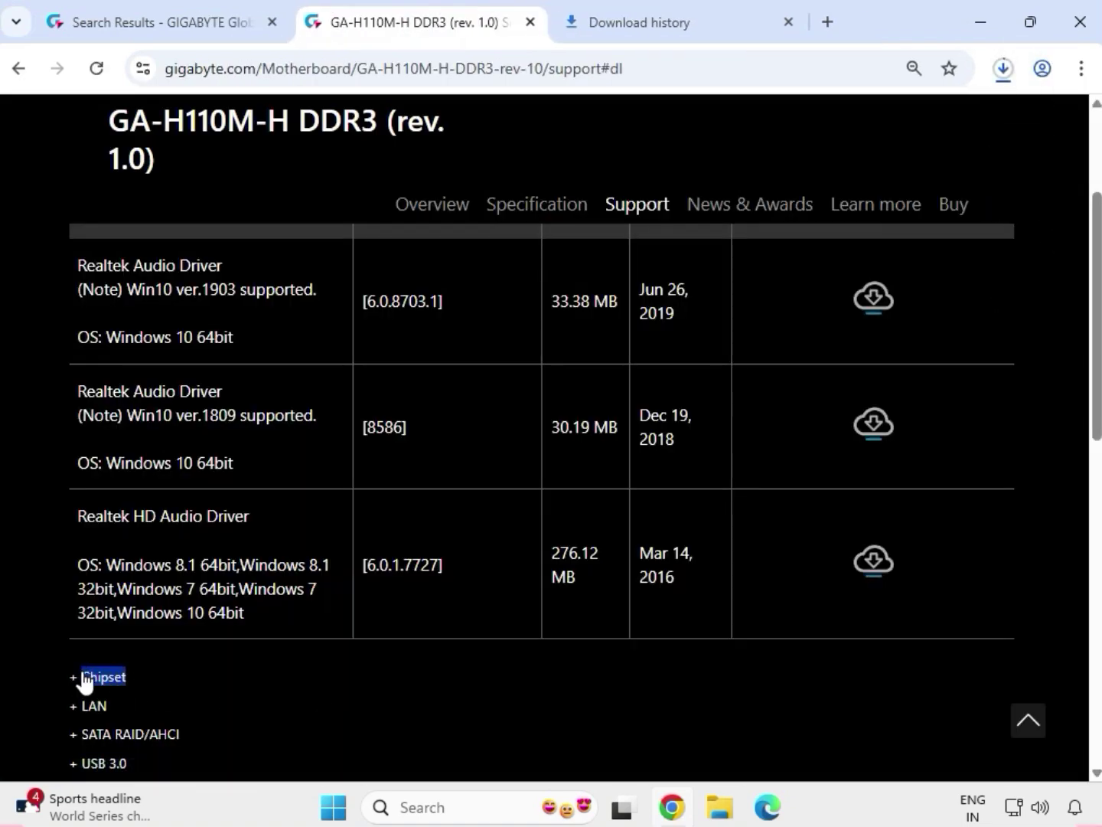
{"action": "scroll", "coordinate": [176, 672], "scroll_direction": "down", "scroll_amount": 2}
{"action": "scroll", "coordinate": [175, 673], "scroll_direction": "down", "scroll_amount": 2}
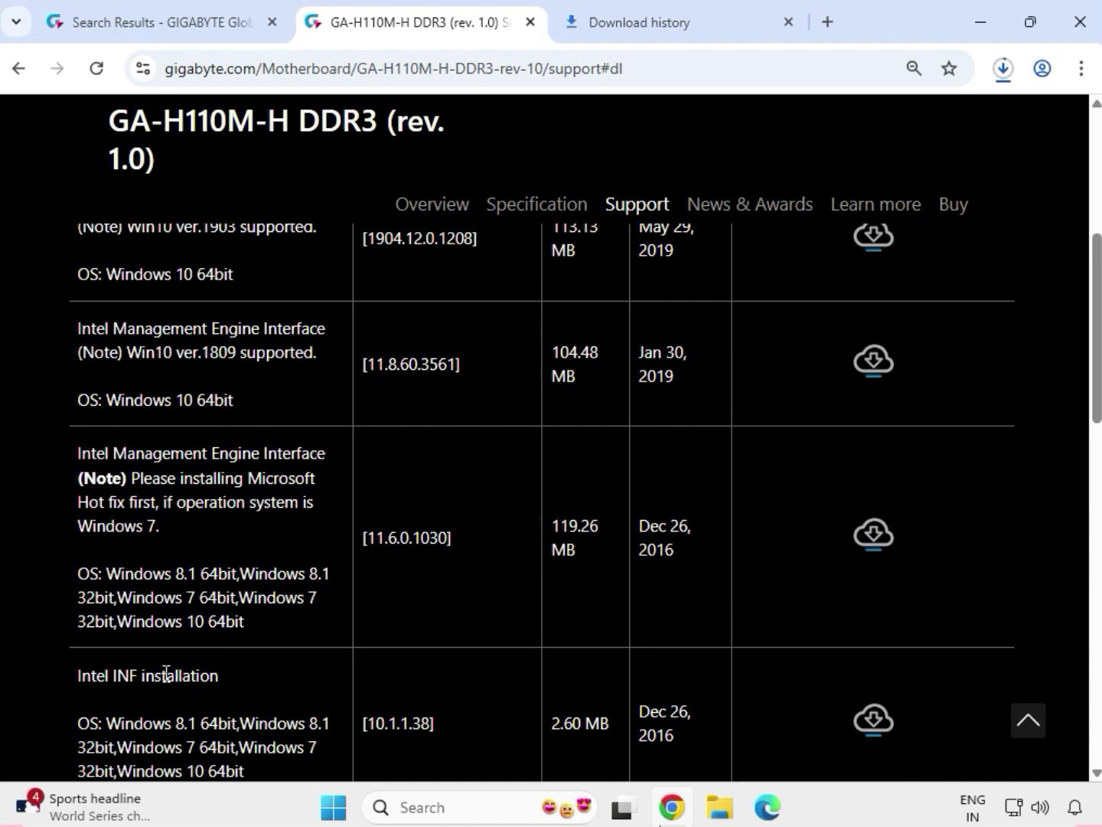
{"action": "scroll", "coordinate": [165, 671], "scroll_direction": "down", "scroll_amount": 1}
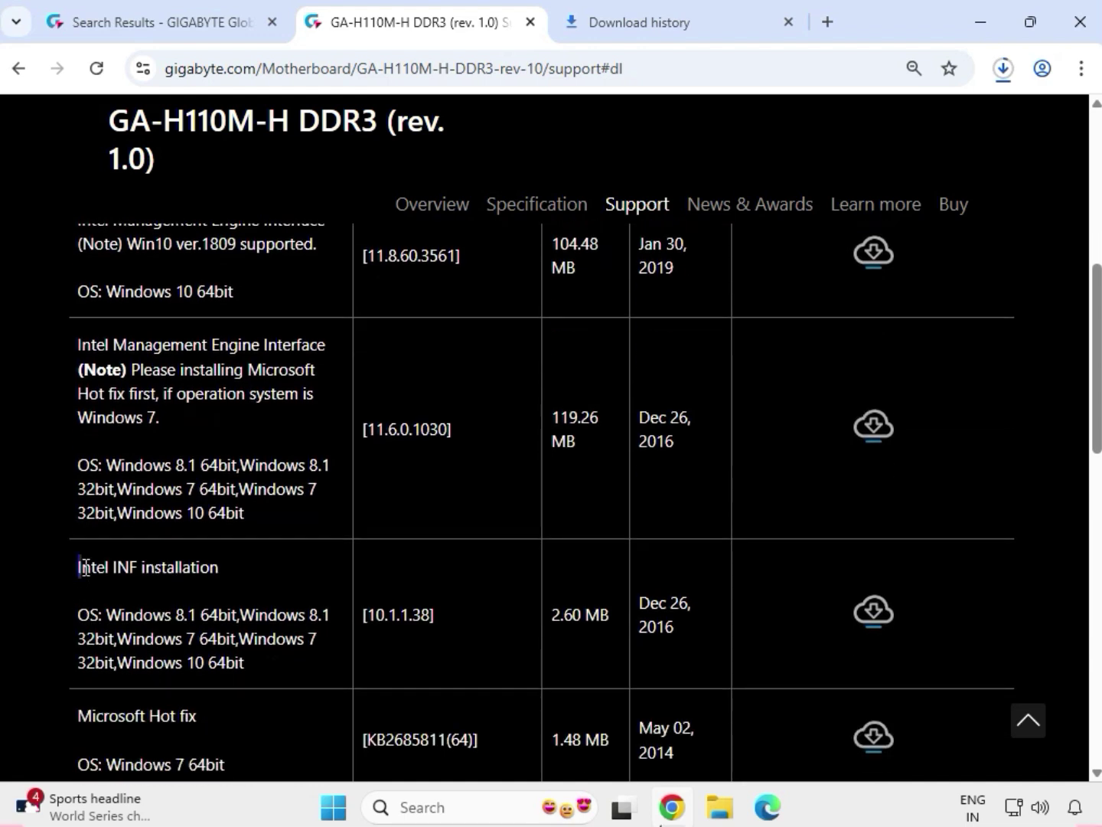
{"action": "left_click_drag", "start_coordinate": [79, 566], "coordinate": [869, 617]}
{"action": "left_click", "coordinate": [871, 619]}
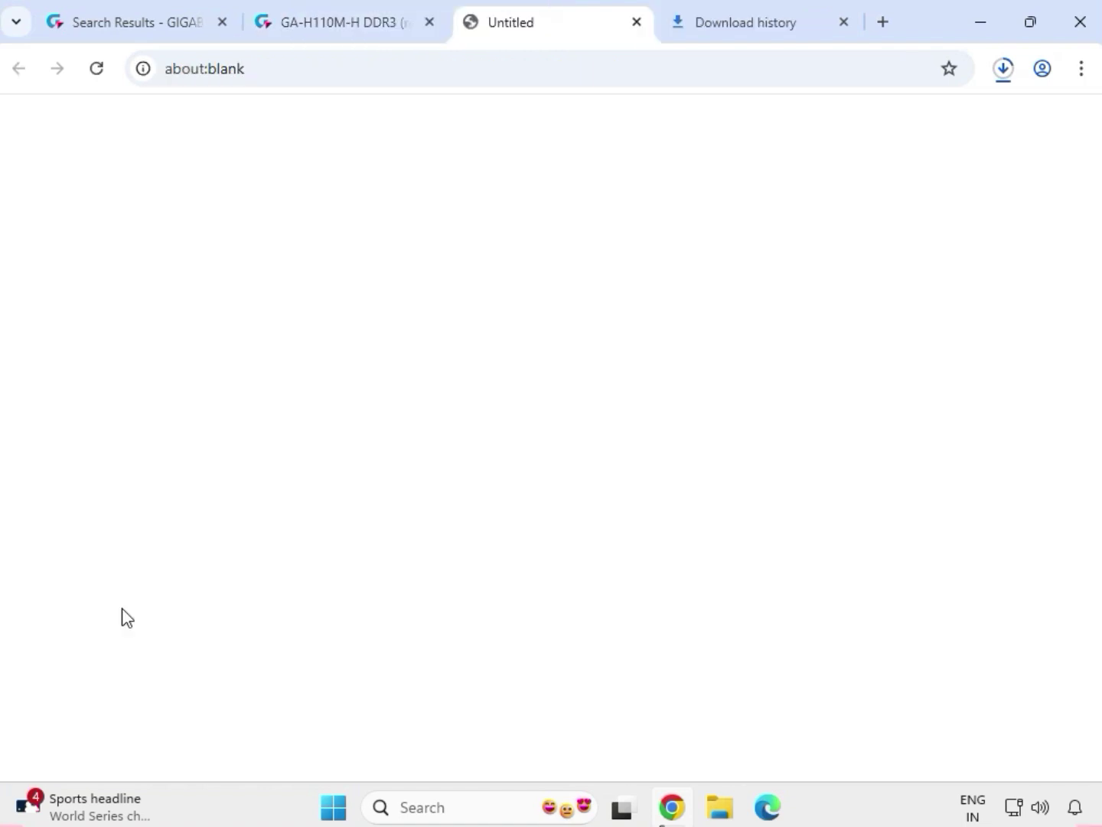
- Expand the LAN drivers and download the Realtek LAN Driver for Windows 10 64bit, version 10.006.1001.2015
{"action": "scroll", "coordinate": [123, 613], "scroll_direction": "down", "scroll_amount": 2}
{"action": "scroll", "coordinate": [123, 608], "scroll_direction": "down", "scroll_amount": 2}
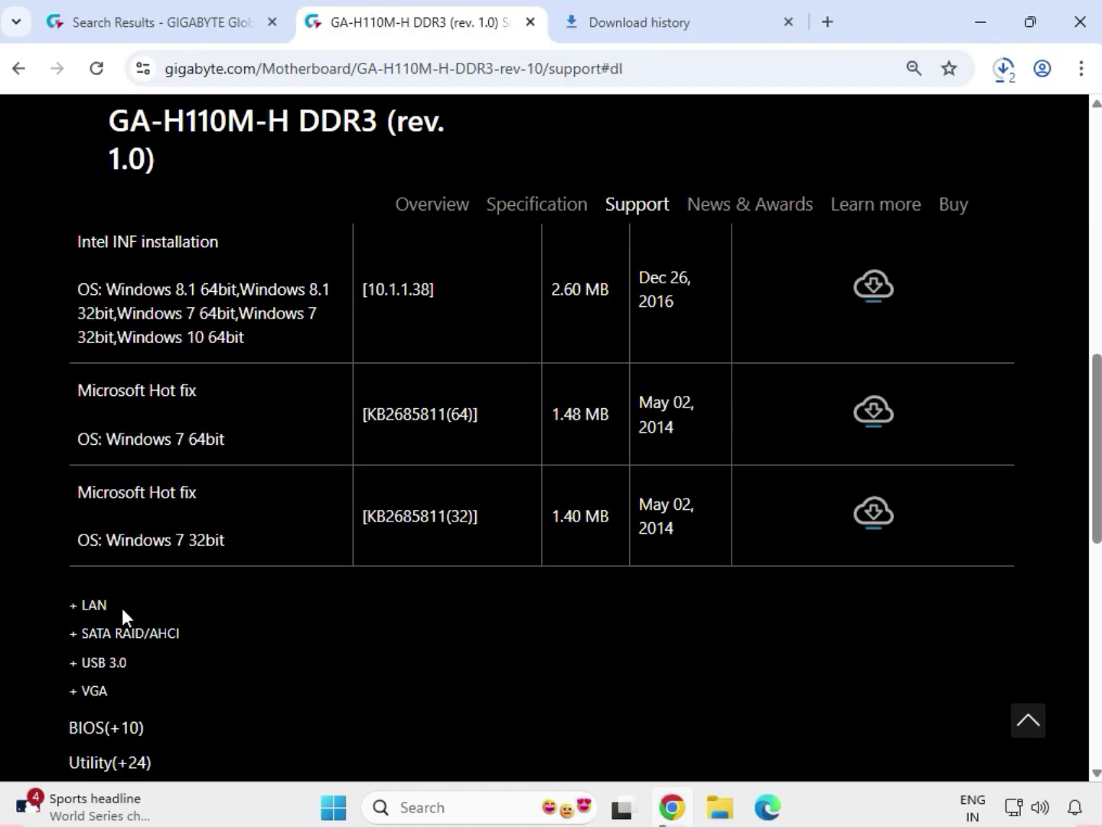
{"action": "left_click", "coordinate": [76, 609]}
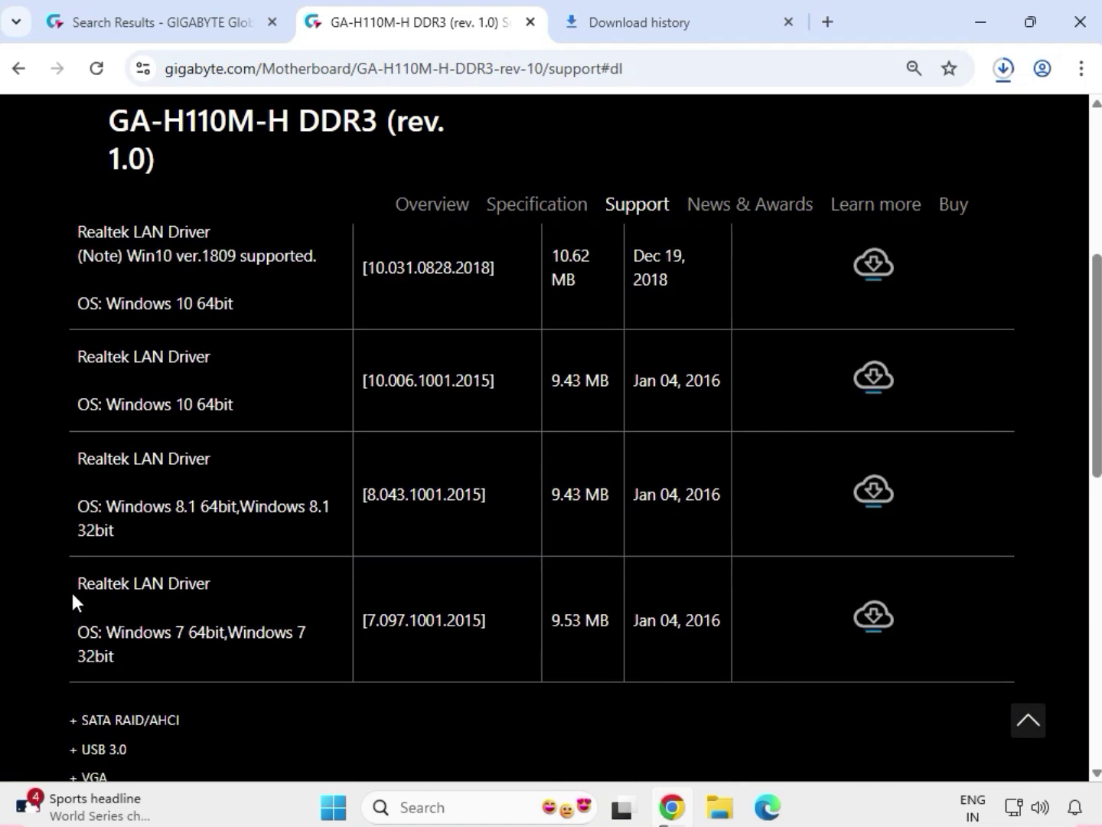
{"action": "left_click_drag", "start_coordinate": [97, 588], "coordinate": [205, 583]}
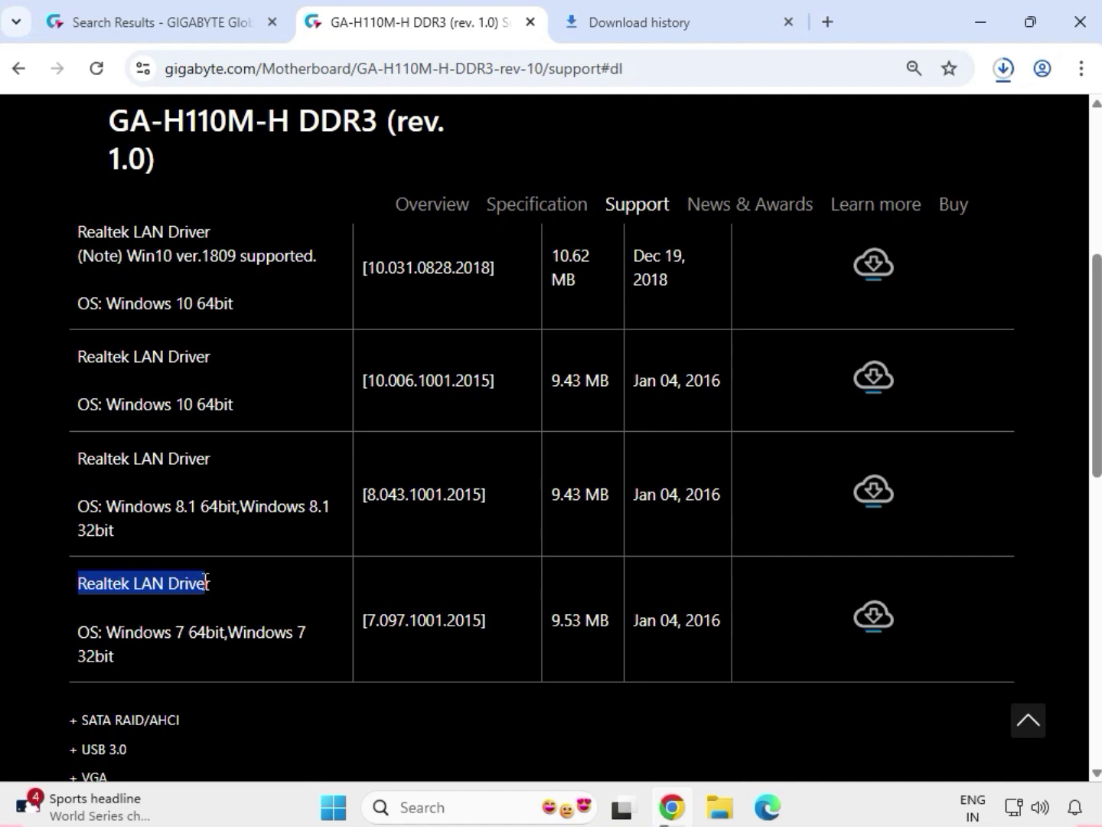
{"action": "left_click_drag", "start_coordinate": [93, 655], "coordinate": [78, 634]}
{"action": "left_click", "coordinate": [140, 525]}
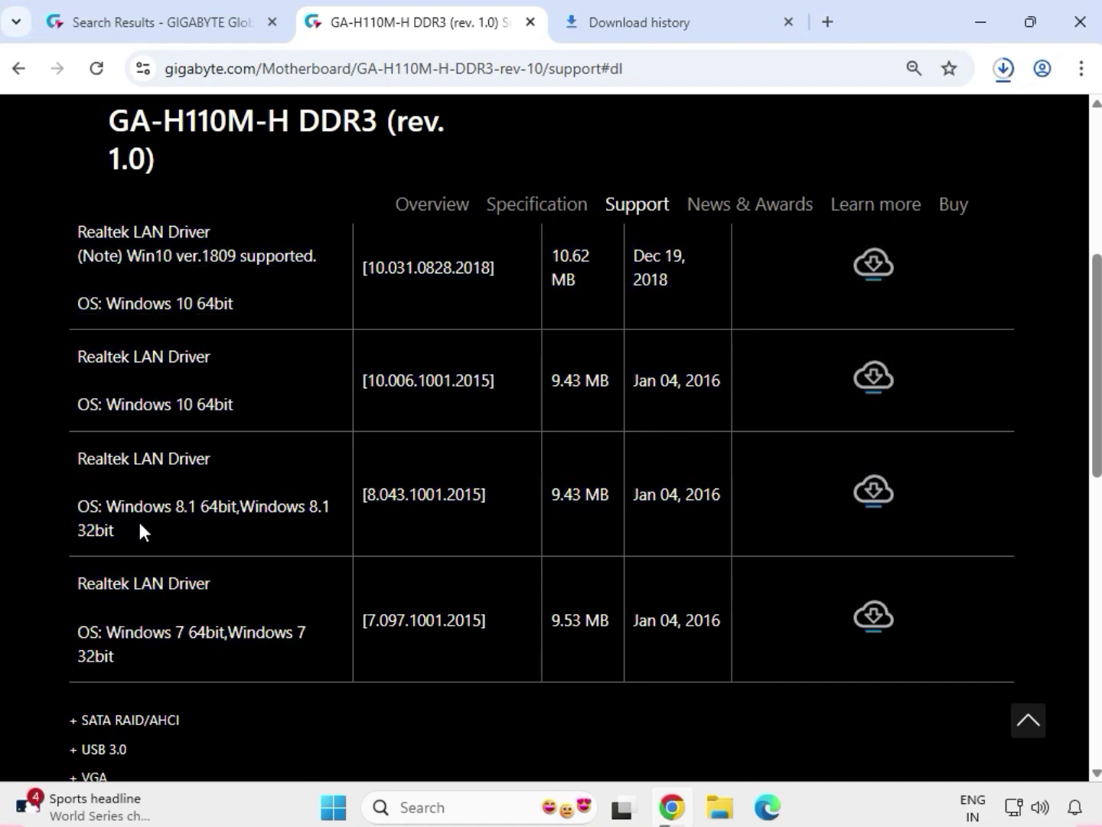
{"action": "scroll", "coordinate": [134, 498], "scroll_direction": "up", "scroll_amount": 1}
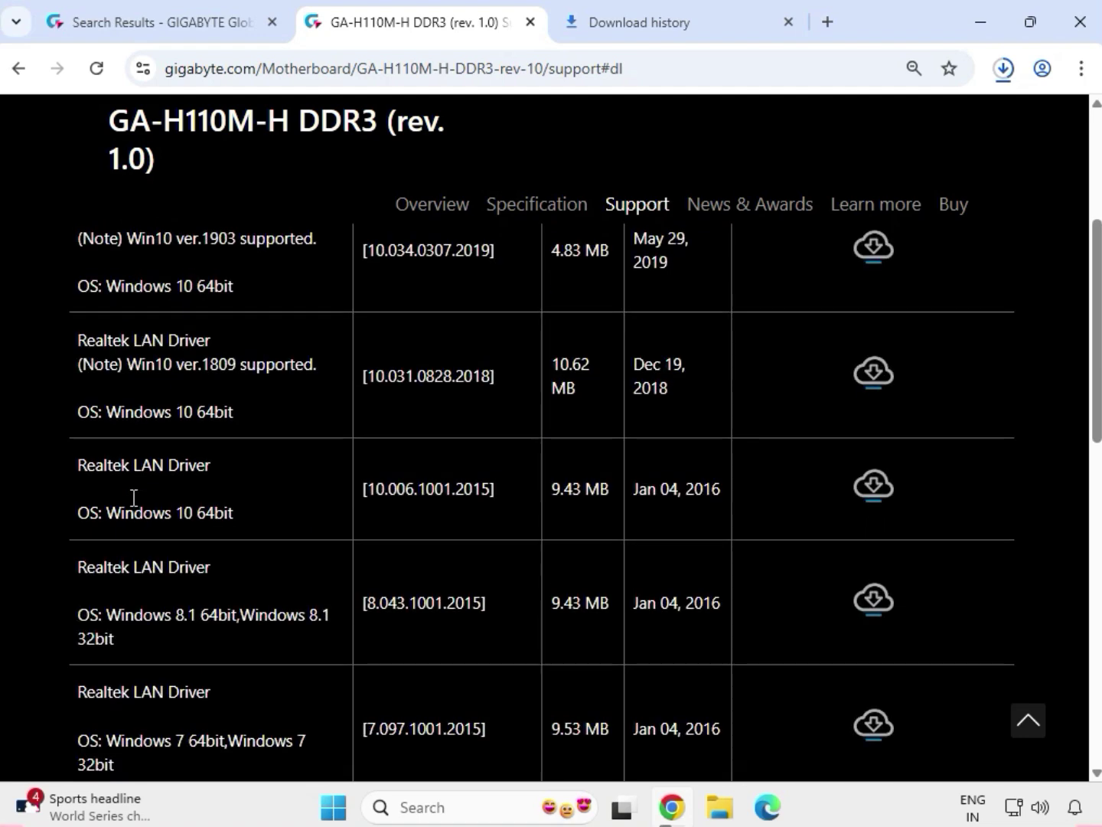
{"action": "scroll", "coordinate": [134, 504], "scroll_direction": "up", "scroll_amount": 1}
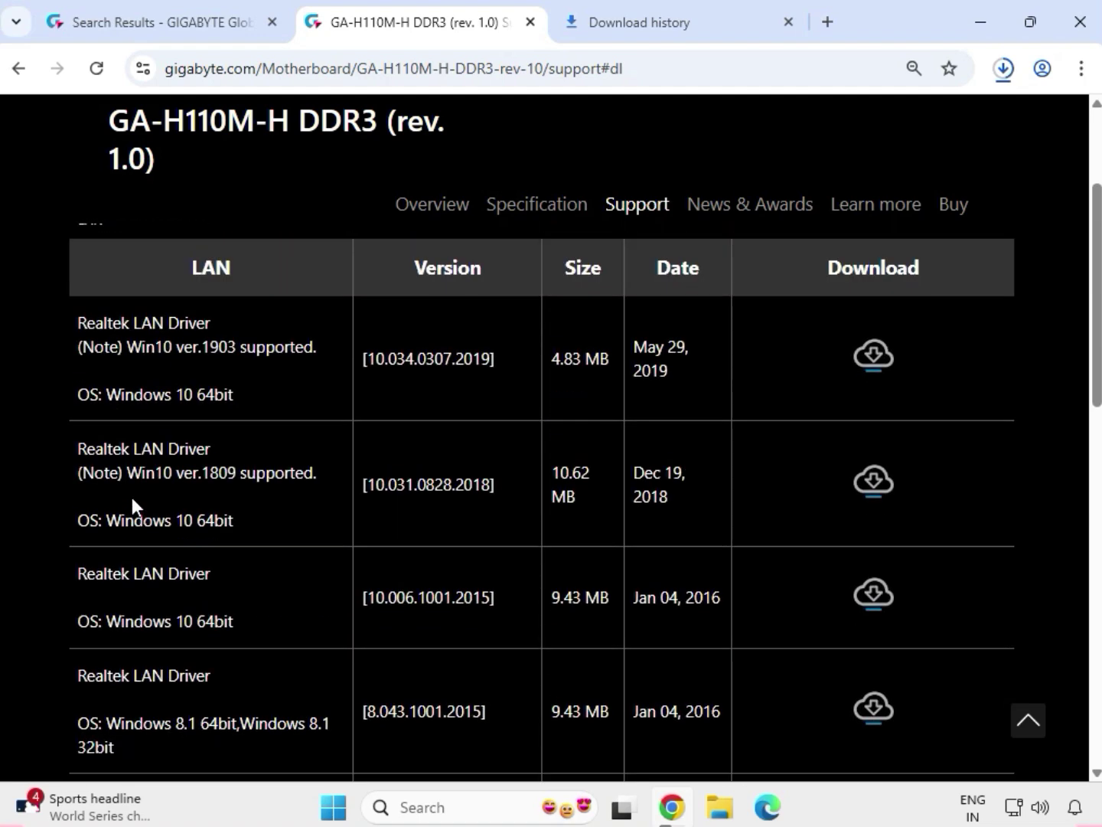
{"action": "left_click_drag", "start_coordinate": [74, 572], "coordinate": [910, 579]}
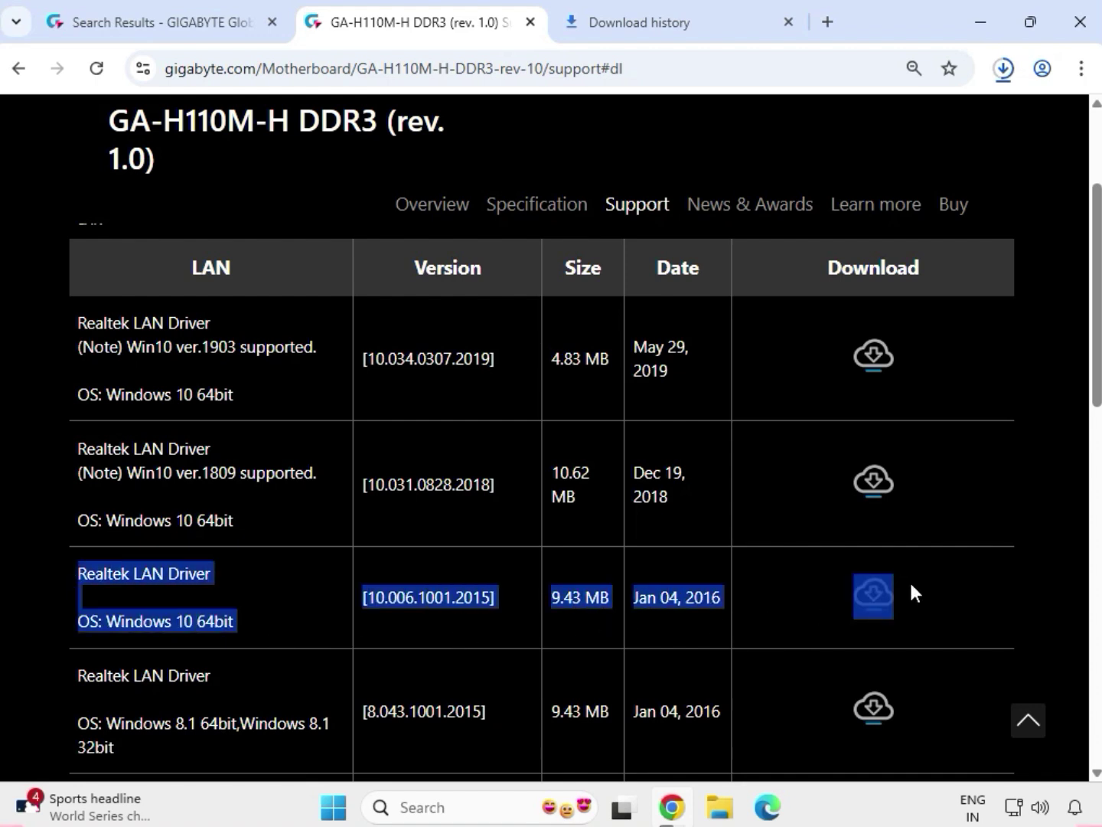
{"action": "left_click", "coordinate": [878, 604]}
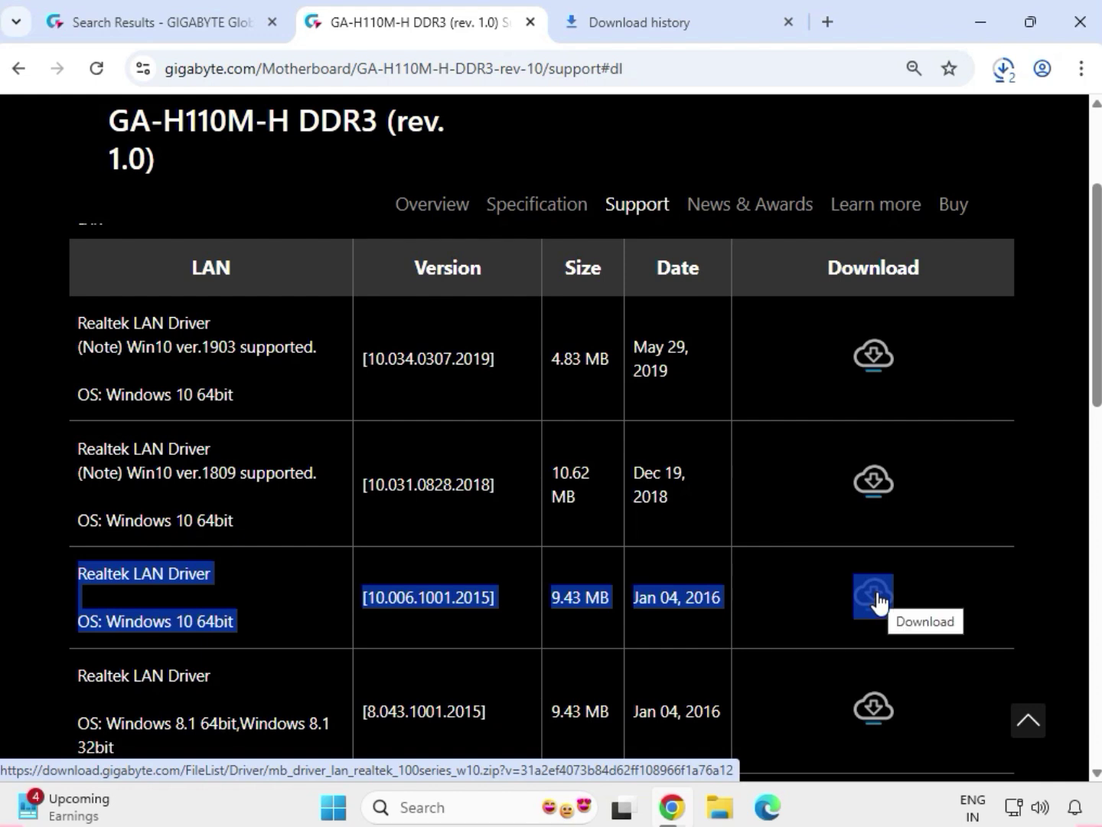
- Expand the USB 3.0 drivers and download the Intel USB 3.0 Driver for Windows 8.1 64bit, version 1.0.1.45
{"action": "scroll", "coordinate": [139, 649], "scroll_direction": "down", "scroll_amount": 3}
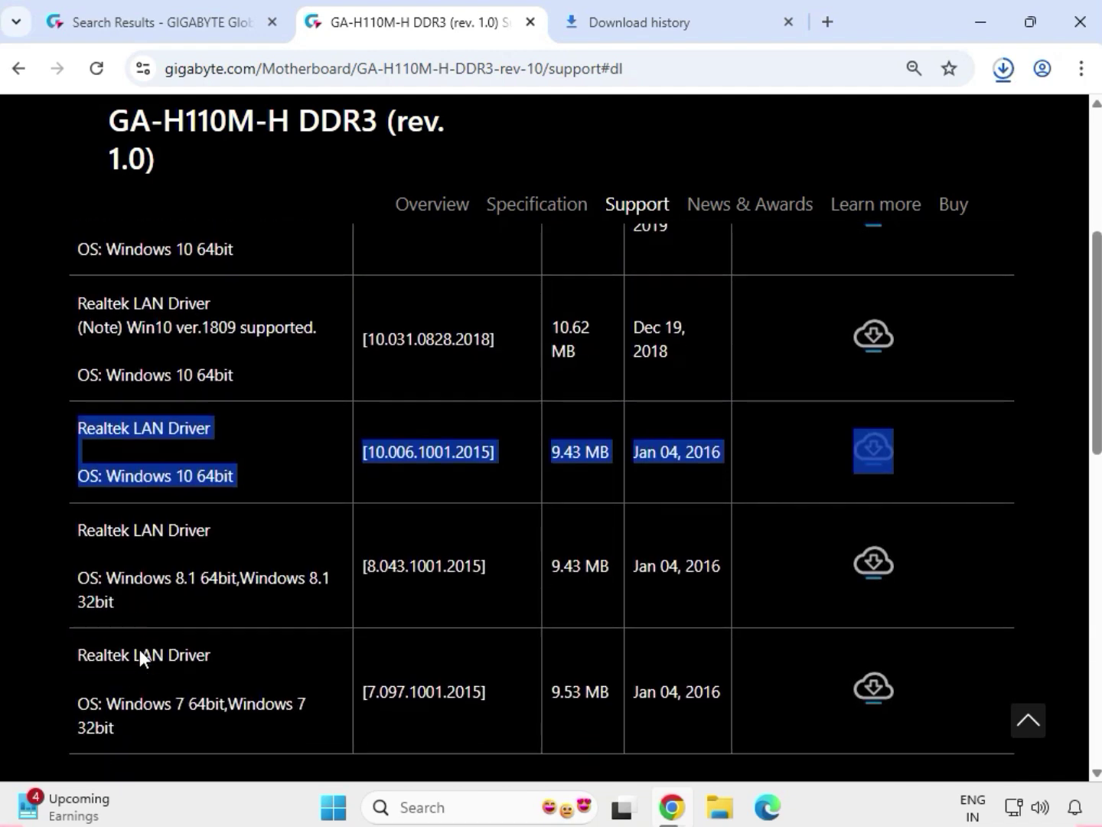
{"action": "scroll", "coordinate": [140, 652], "scroll_direction": "down", "scroll_amount": 1}
{"action": "left_click", "coordinate": [109, 649]}
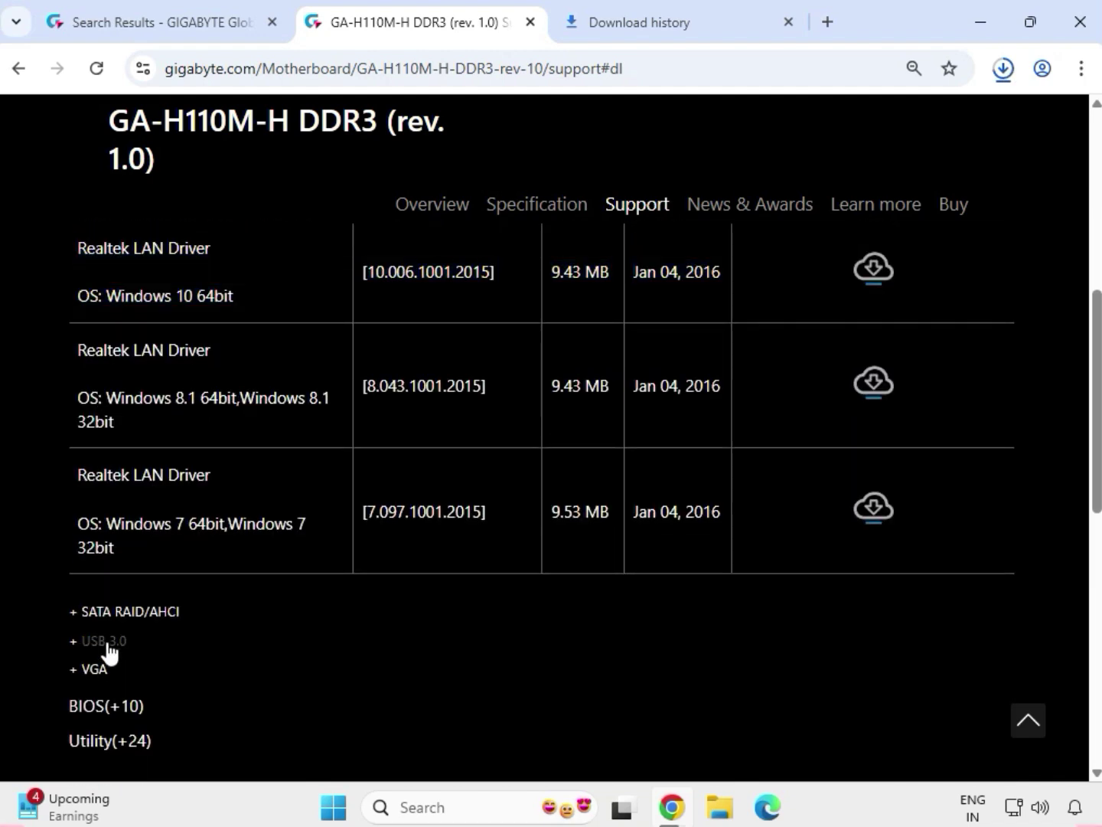
{"action": "scroll", "coordinate": [125, 576], "scroll_direction": "up", "scroll_amount": 1}
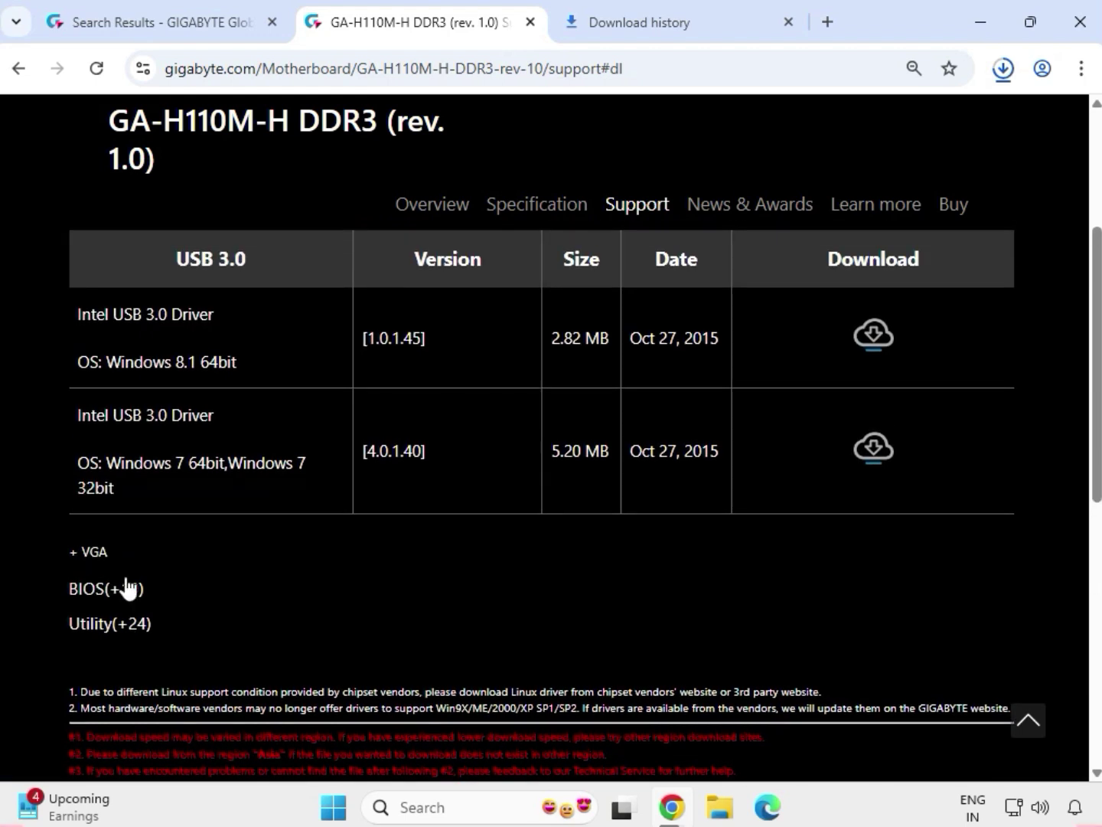
{"action": "scroll", "coordinate": [98, 487], "scroll_direction": "up", "scroll_amount": 1}
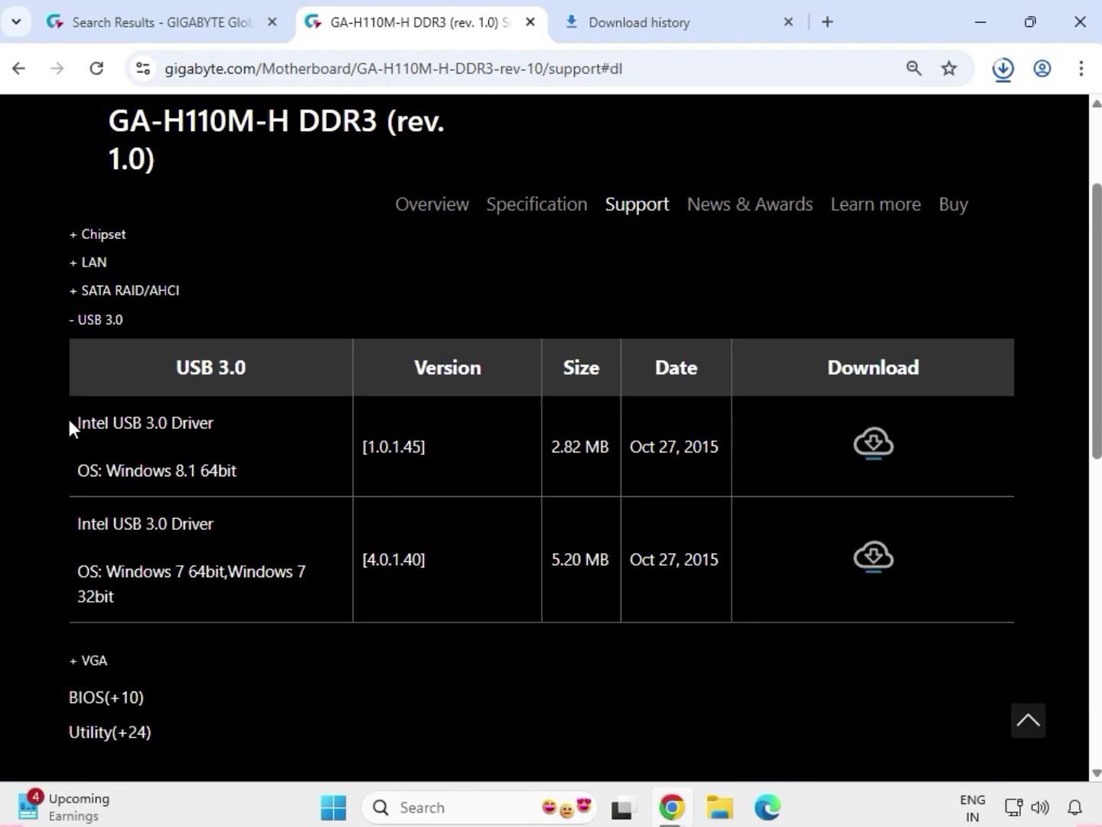
{"action": "left_click_drag", "start_coordinate": [71, 423], "coordinate": [411, 459]}
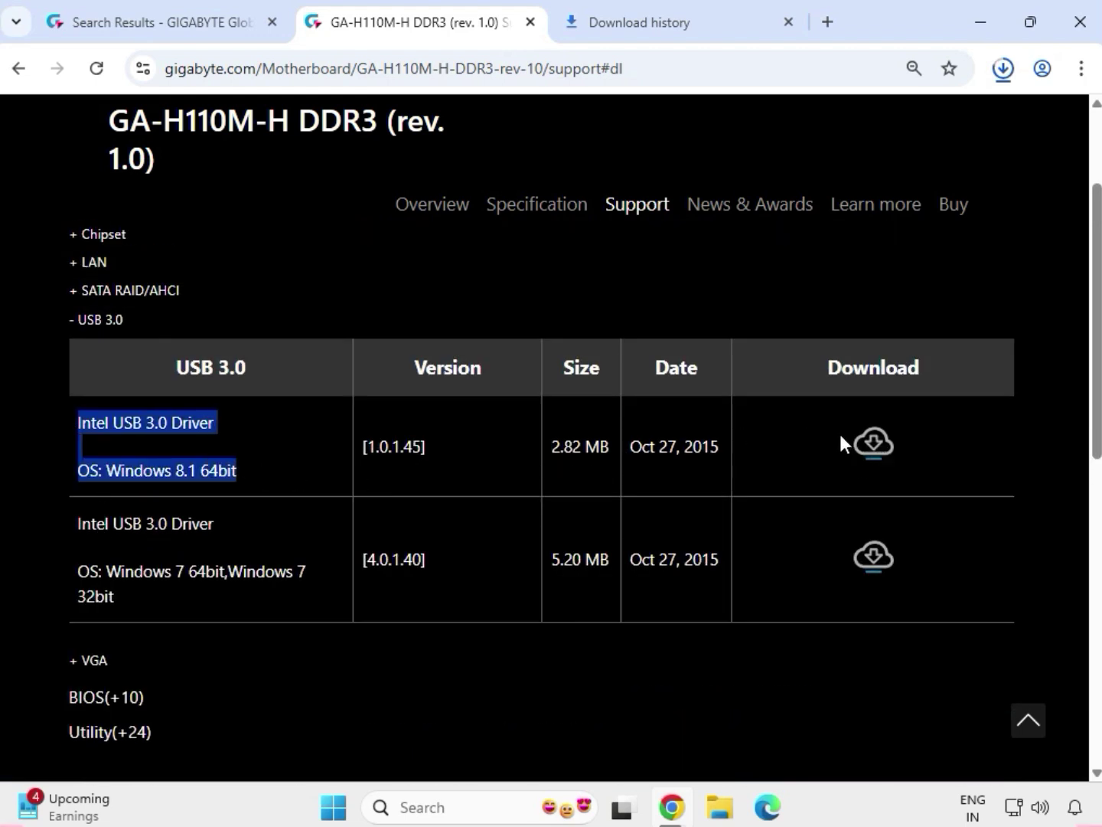
{"action": "left_click", "coordinate": [873, 445]}
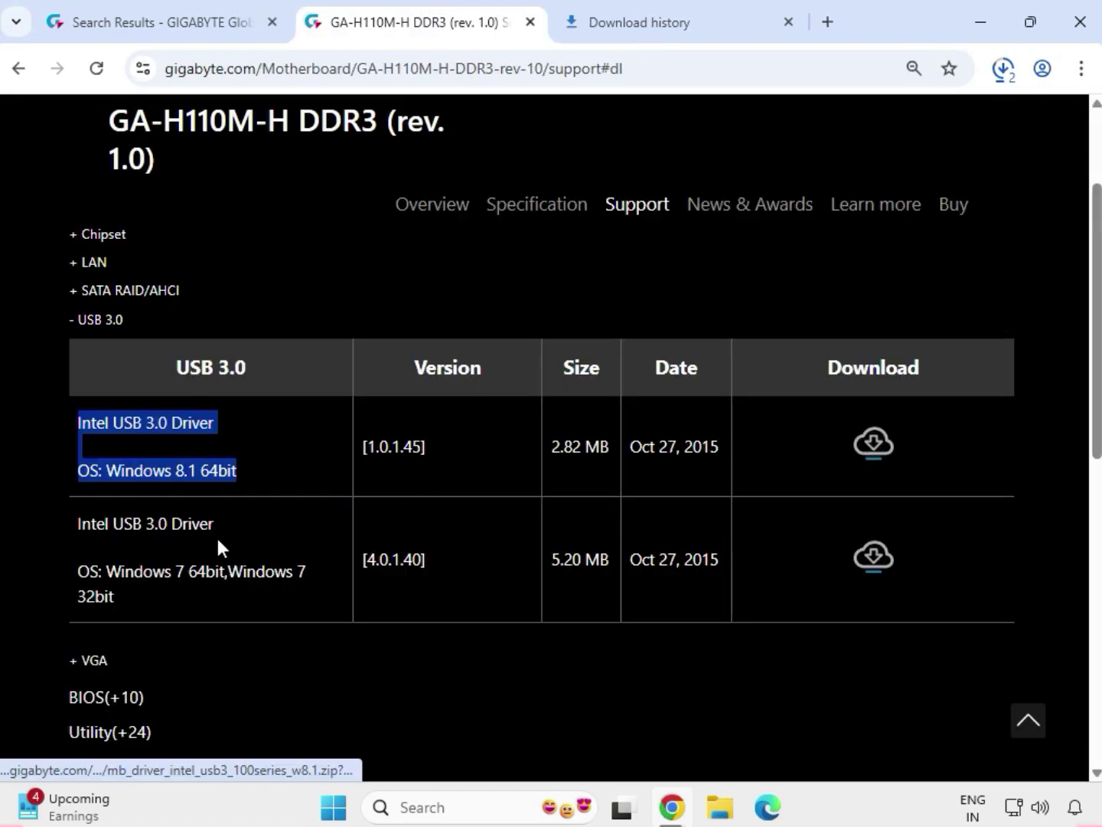
- Expand the VGA drivers and download the Intel VGA Driver for Windows 8.1, 7 and 10 64bit, version 21.20.16.4550
{"action": "left_click_drag", "start_coordinate": [104, 661], "coordinate": [74, 660]}
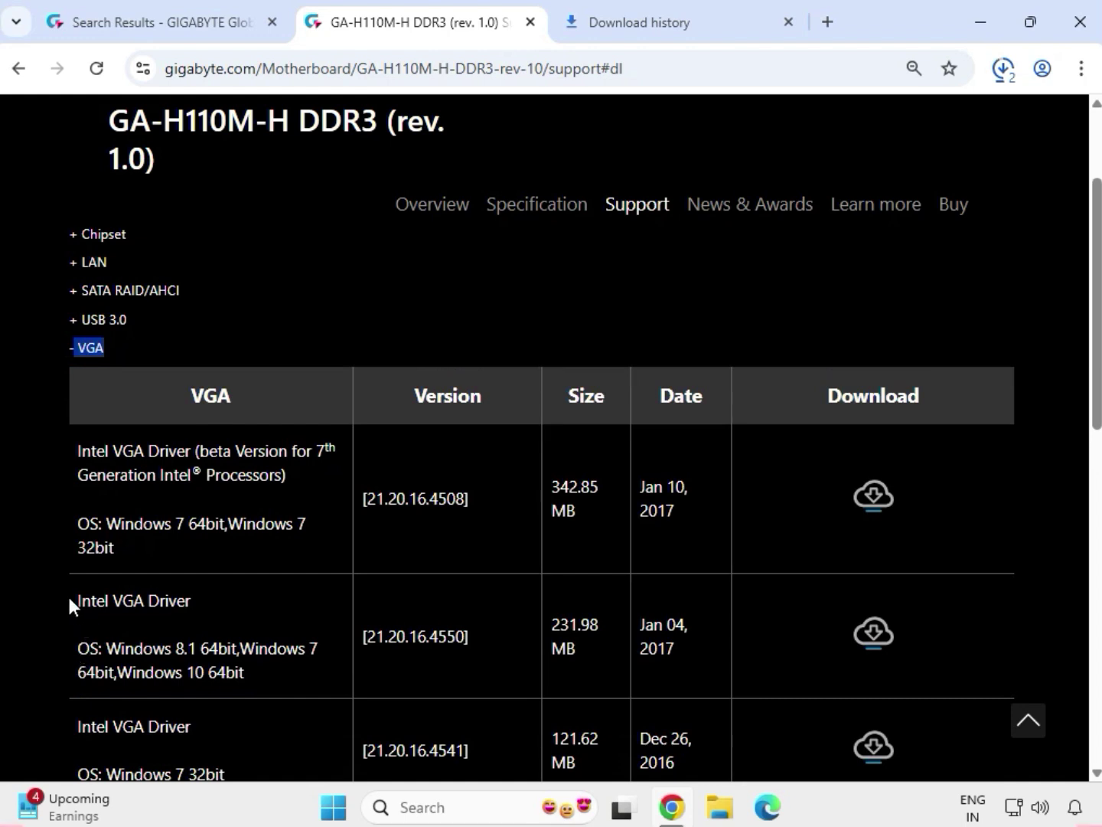
{"action": "left_click_drag", "start_coordinate": [75, 601], "coordinate": [888, 634]}
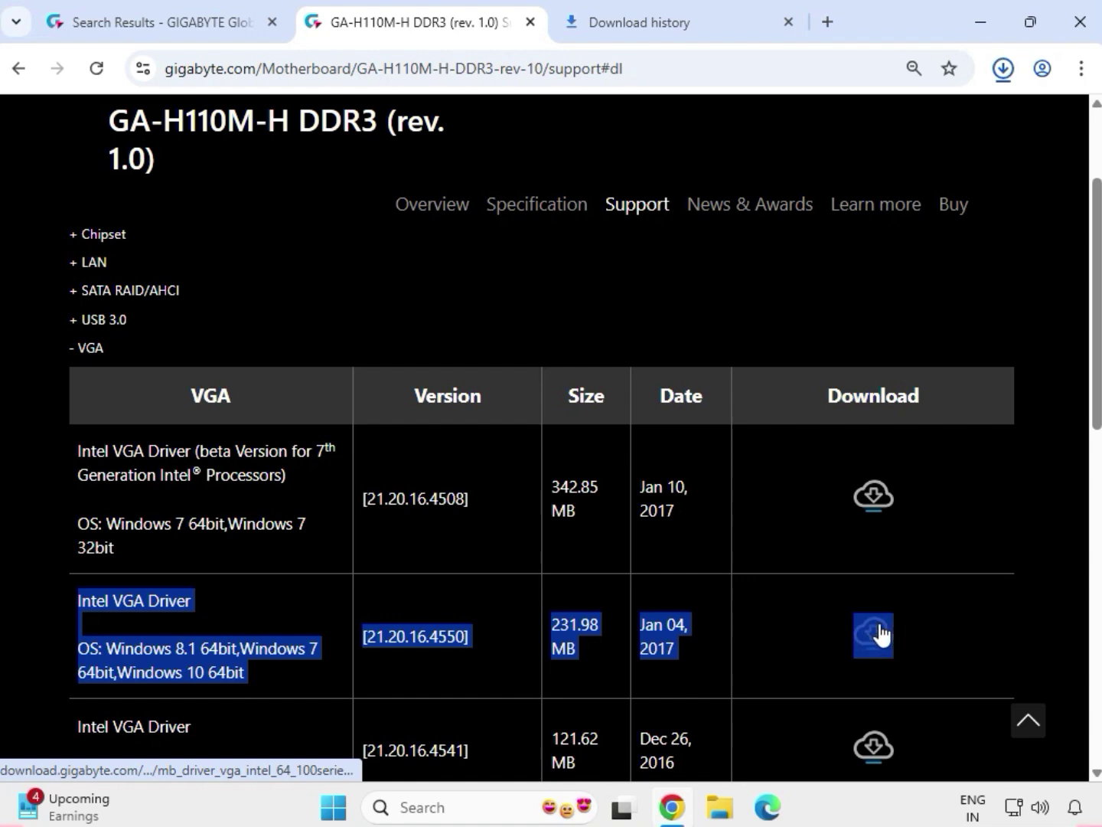
{"action": "left_click", "coordinate": [888, 634]}
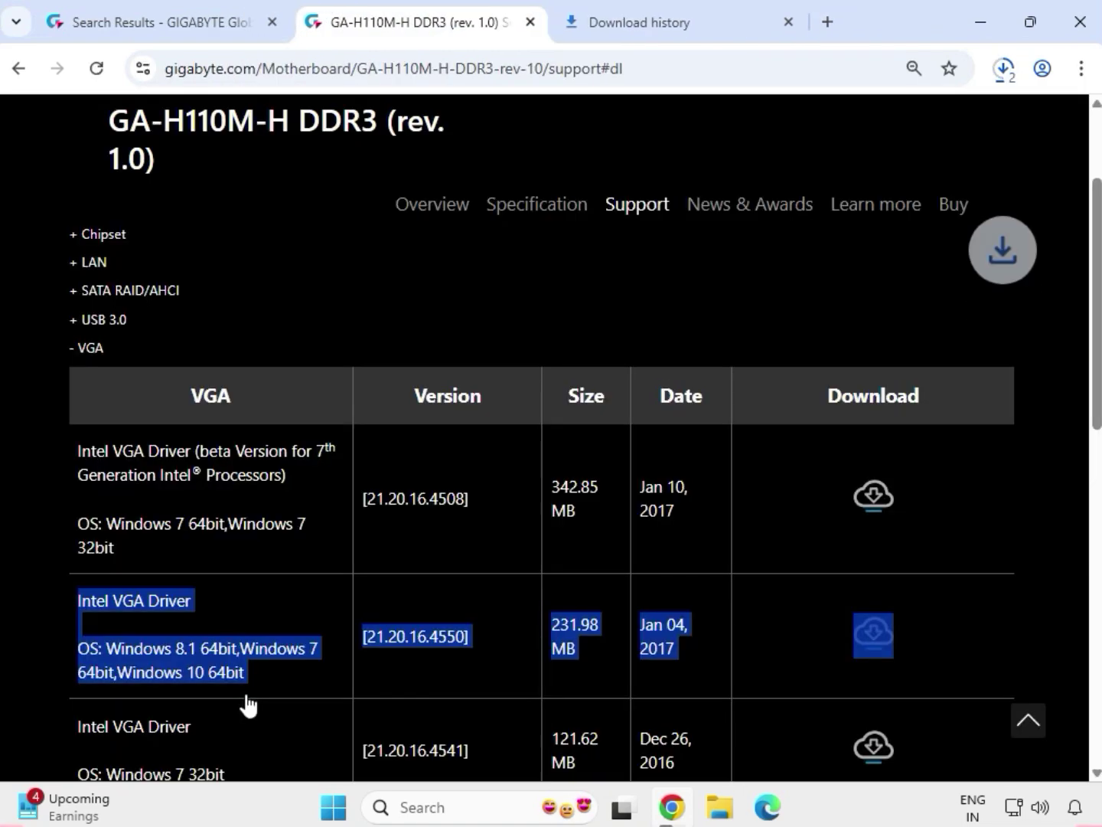
{"action": "scroll", "coordinate": [245, 701], "scroll_direction": "down", "scroll_amount": 2}
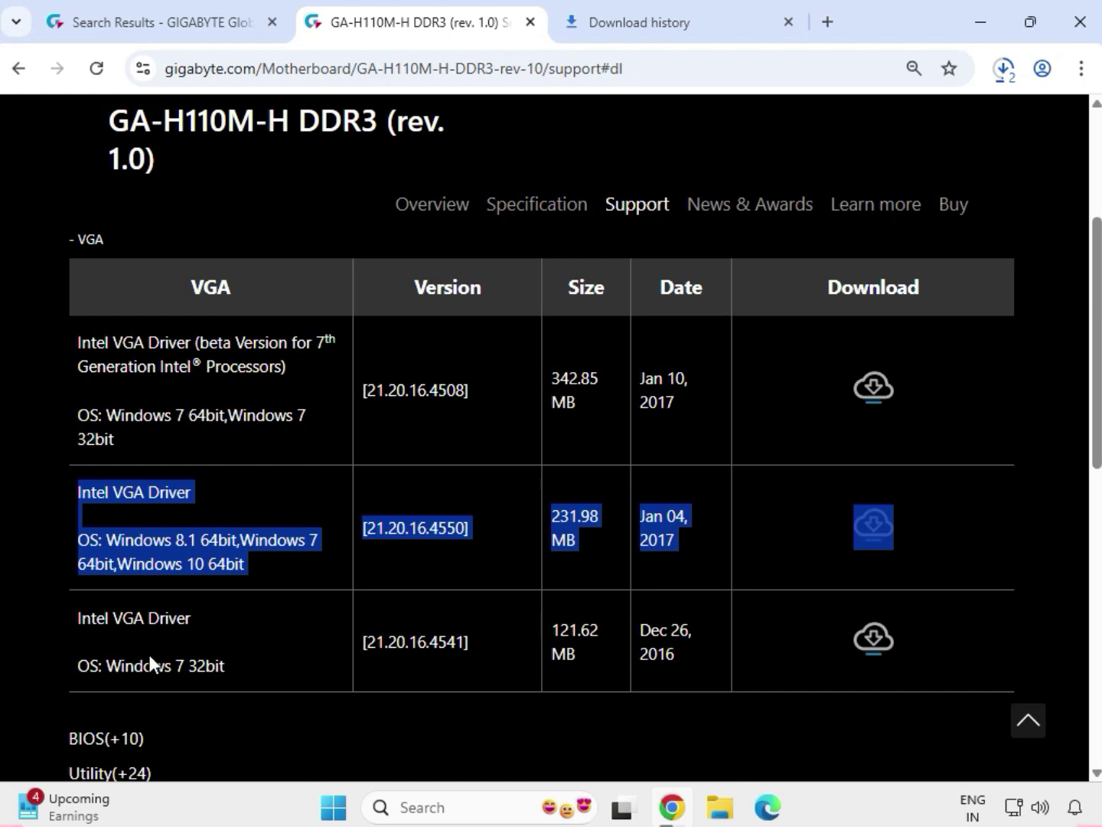
{"action": "left_click_drag", "start_coordinate": [189, 661], "coordinate": [207, 662]}
{"action": "scroll", "coordinate": [210, 663], "scroll_direction": "down", "scroll_amount": 1}
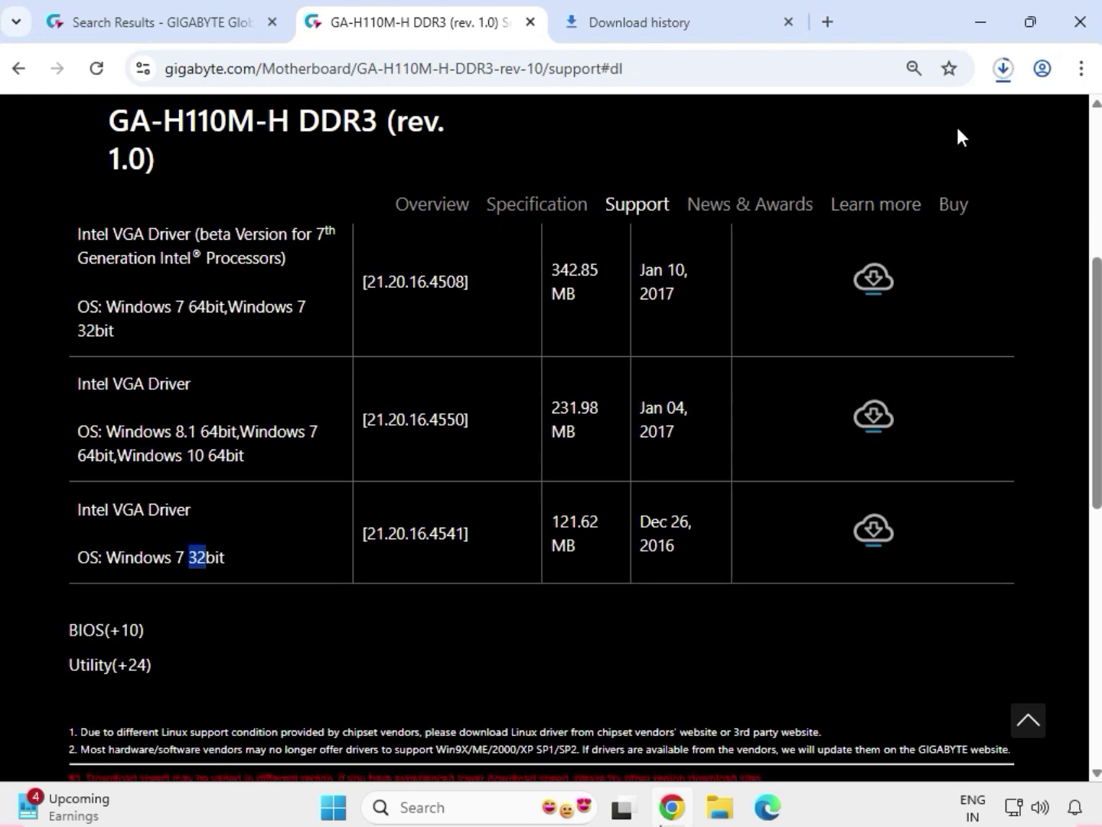
- Open the Downloads folder in File Explorer from the browser's recent download history and select all the driver archives
{"action": "left_click", "coordinate": [1003, 67]}
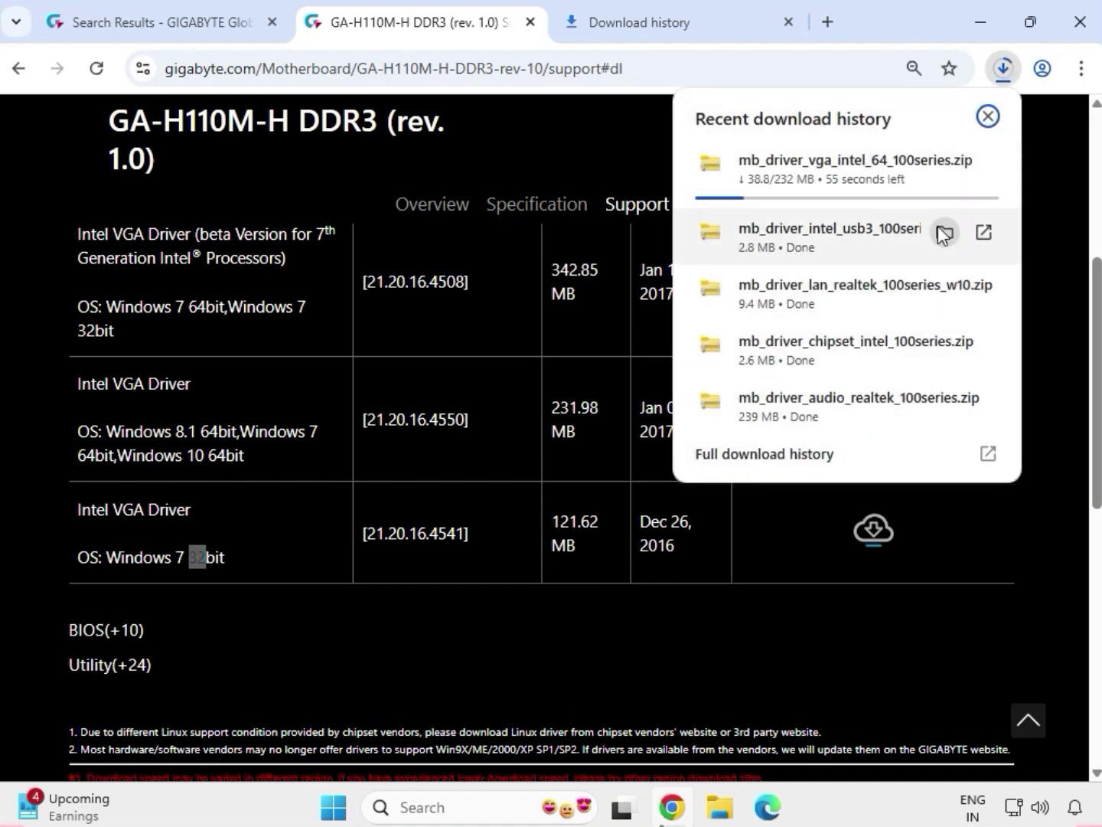
{"action": "left_click", "coordinate": [944, 234]}
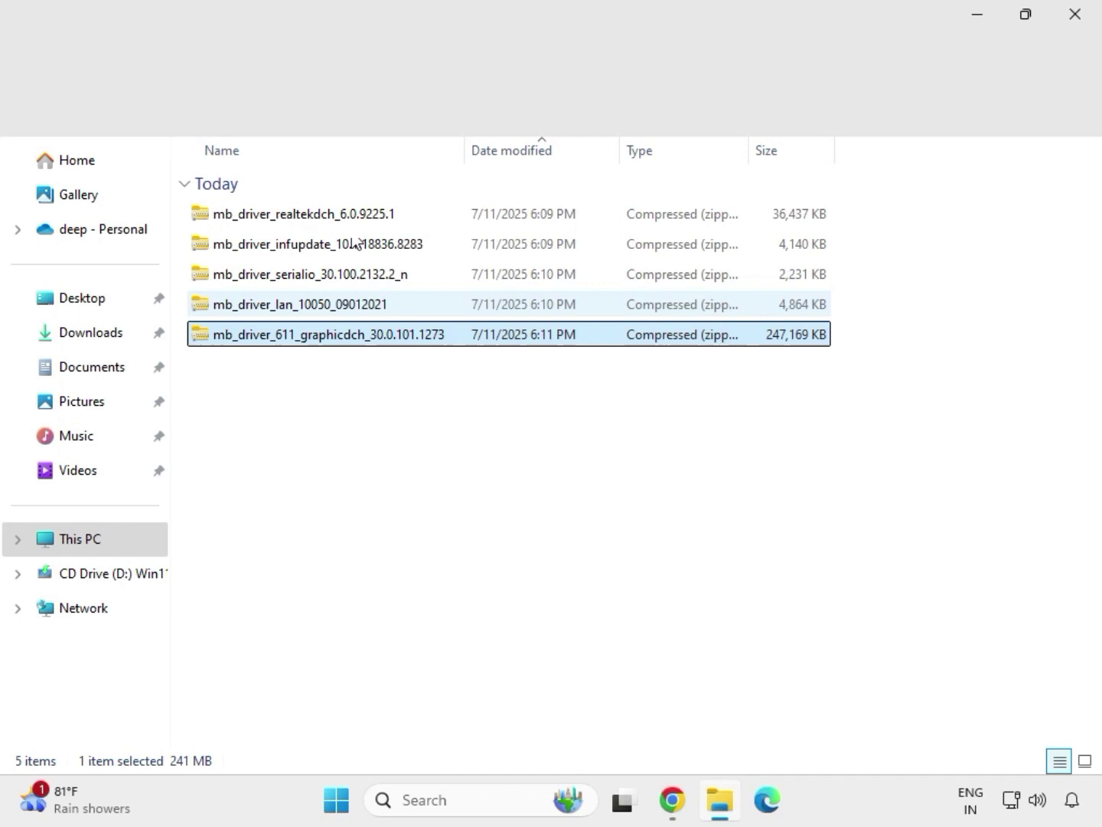
{"action": "left_click_drag", "start_coordinate": [394, 369], "coordinate": [342, 212]}
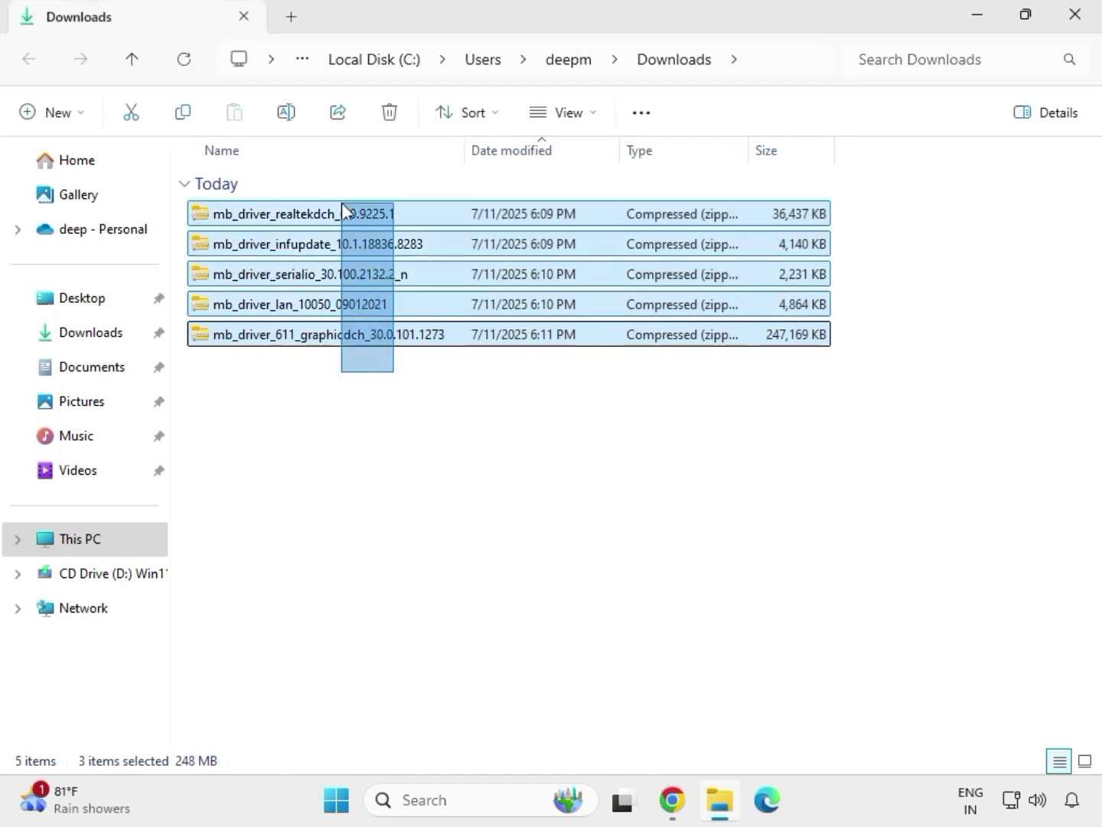
- Extract the graphics driver archive mb_driver_611_graphicdch_30.0.101.1273 to its default folder in Downloads and close the extracted files window
{"action": "left_click", "coordinate": [385, 339]}
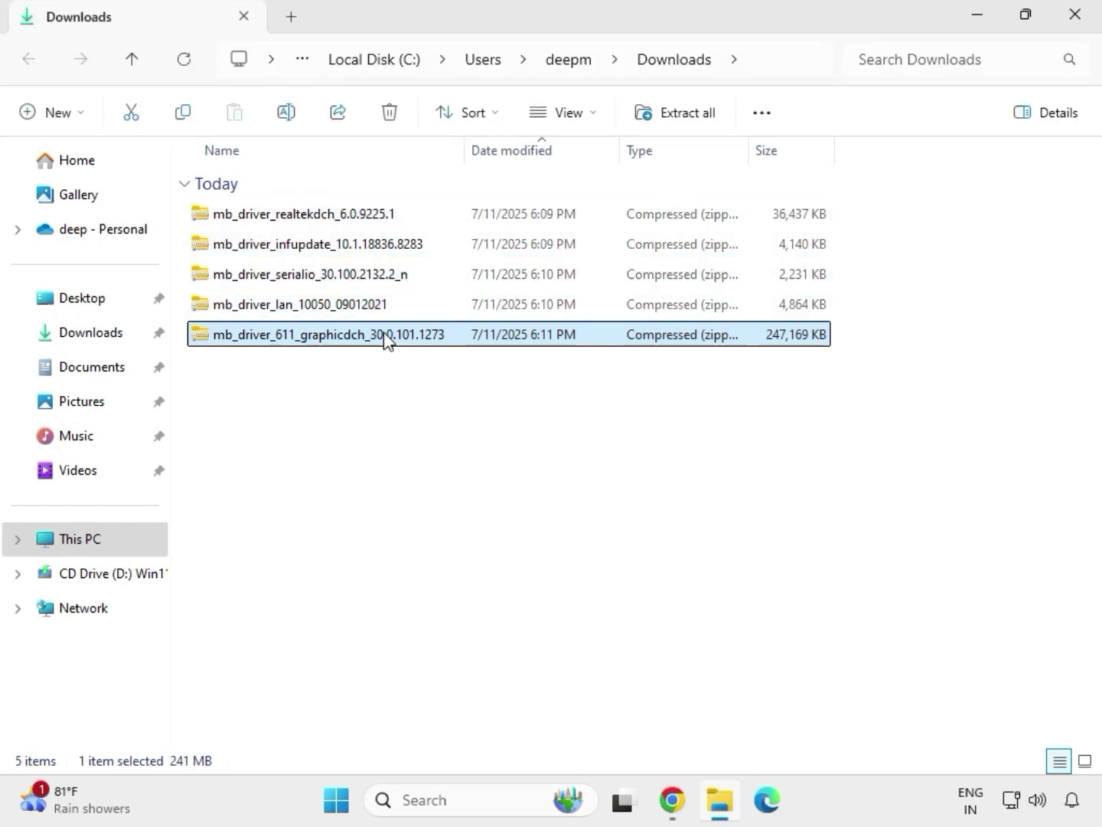
{"action": "right_click", "coordinate": [384, 339]}
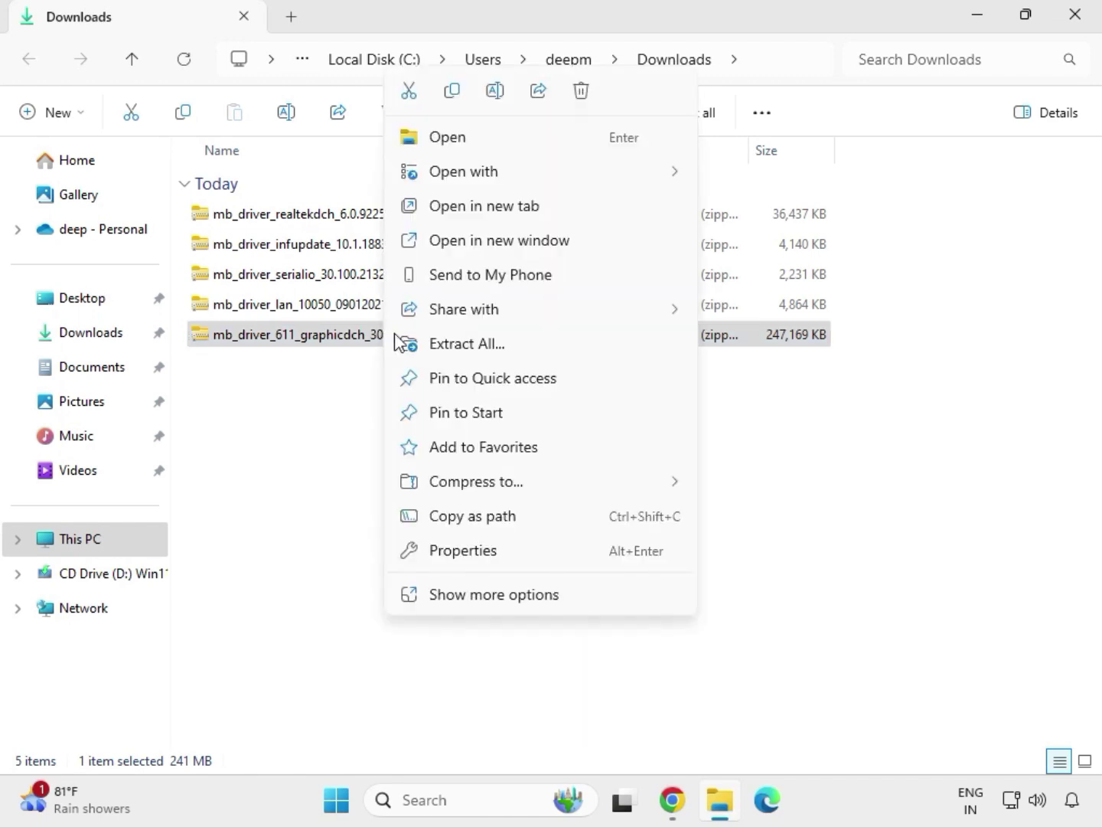
{"action": "left_click", "coordinate": [496, 601]}
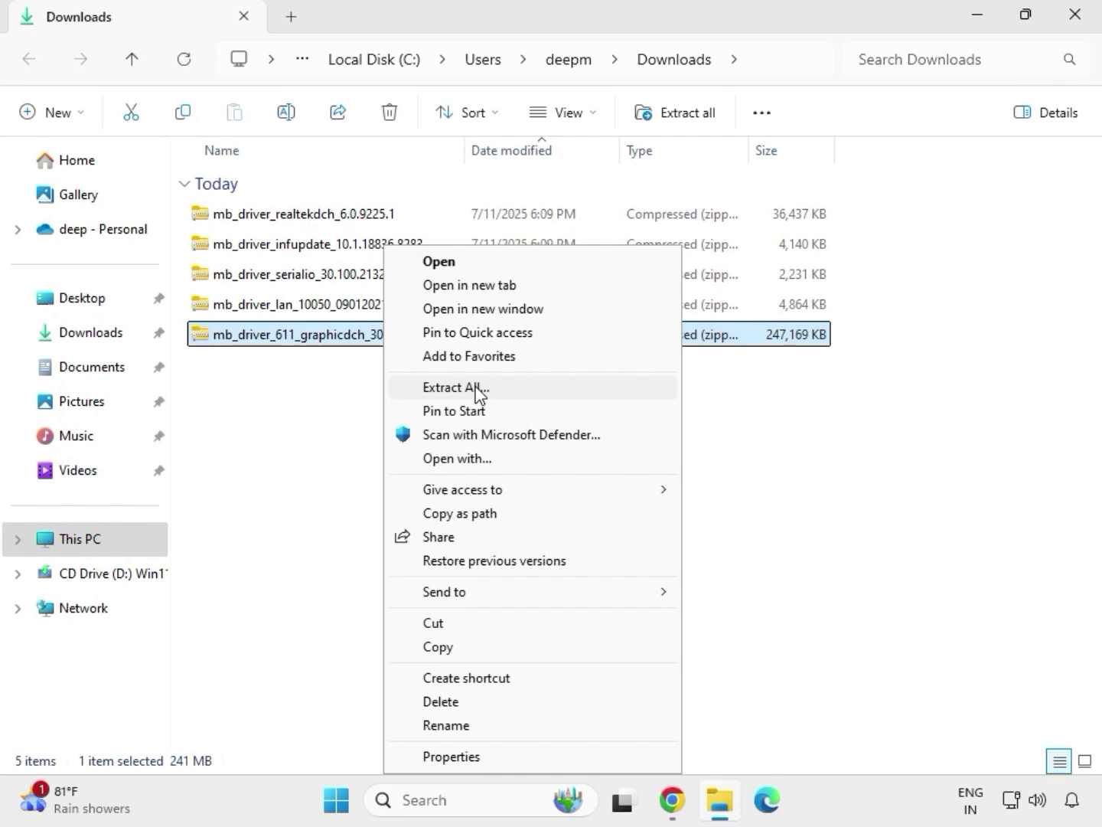
{"action": "left_click", "coordinate": [465, 390]}
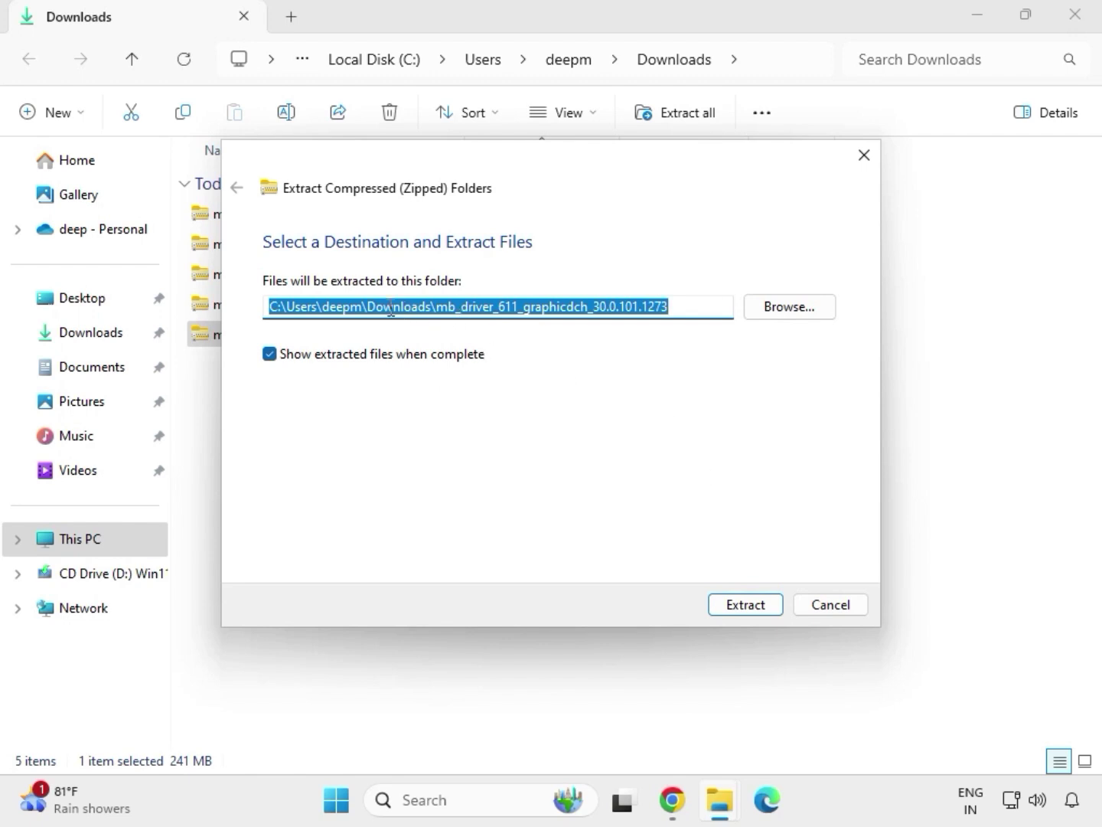
{"action": "left_click", "coordinate": [750, 609]}
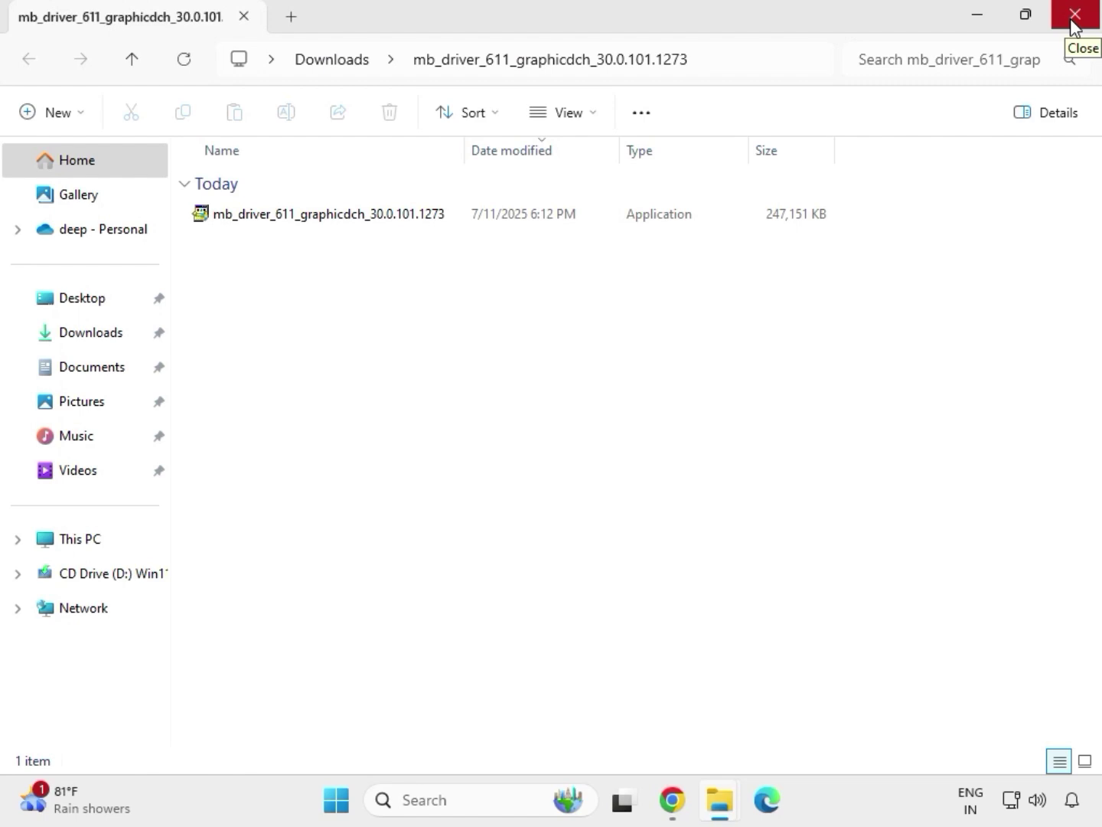
{"action": "left_click", "coordinate": [1075, 23]}
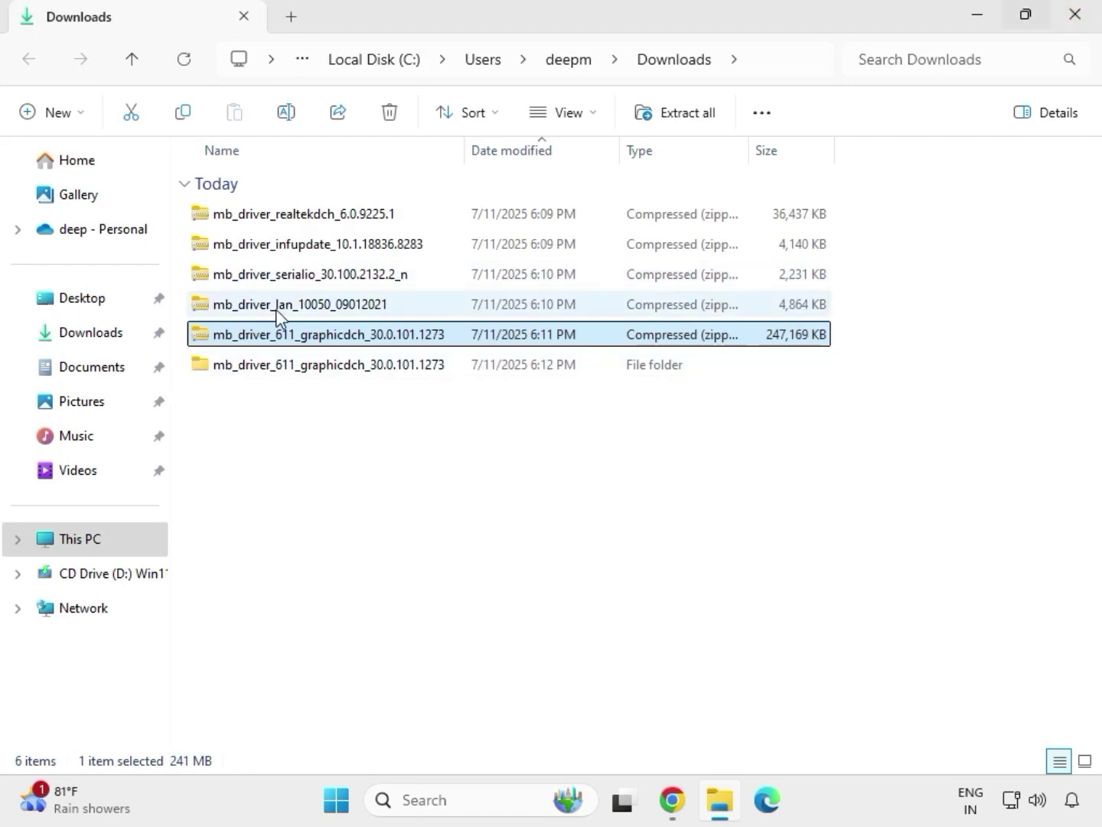
- Extract the LAN driver archive mb_driver_lan_10050_09012021 to its default folder and close the extracted files window
{"action": "left_click", "coordinate": [281, 307]}
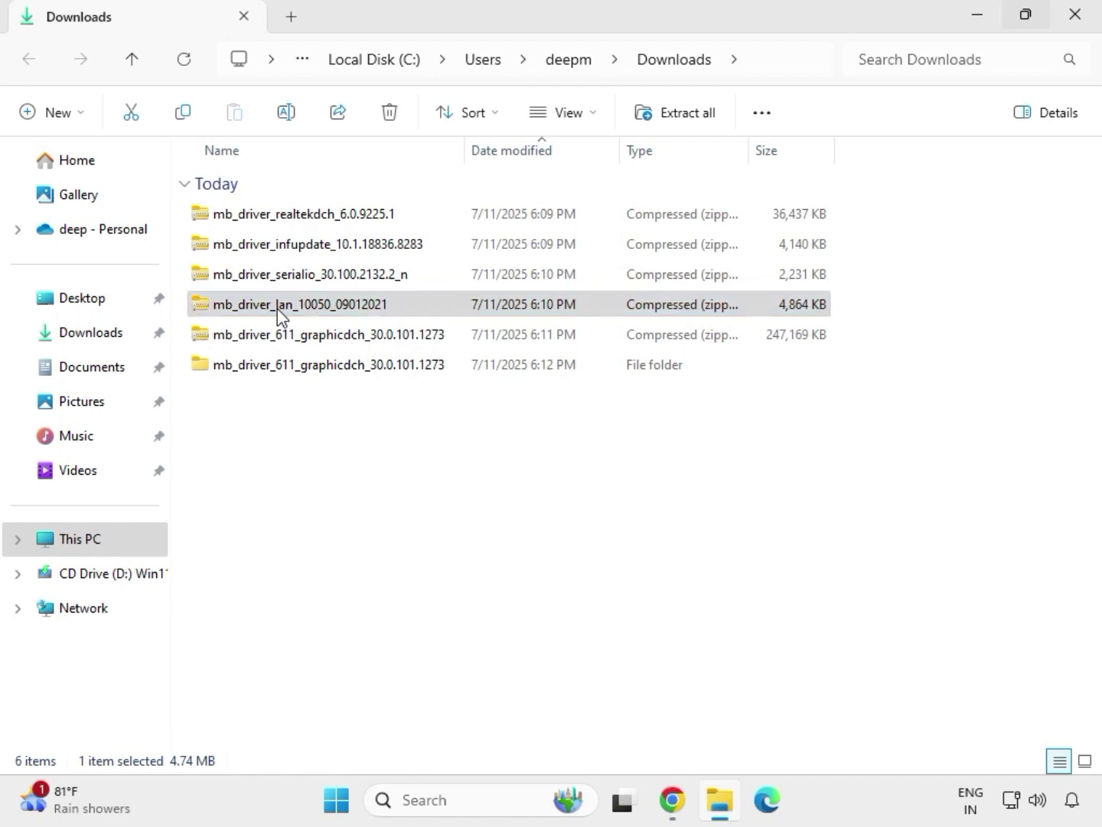
{"action": "right_click", "coordinate": [277, 309]}
{"action": "left_click", "coordinate": [368, 595]}
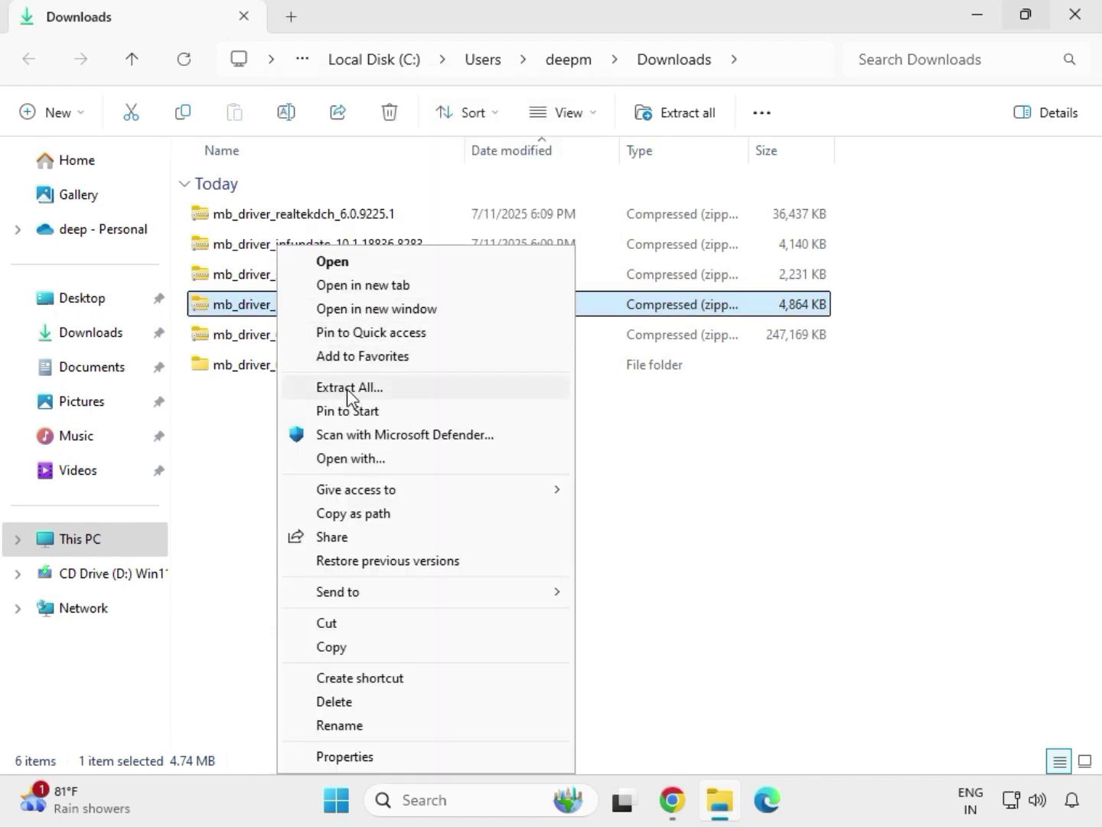
{"action": "left_click", "coordinate": [348, 389]}
{"action": "left_click", "coordinate": [740, 606]}
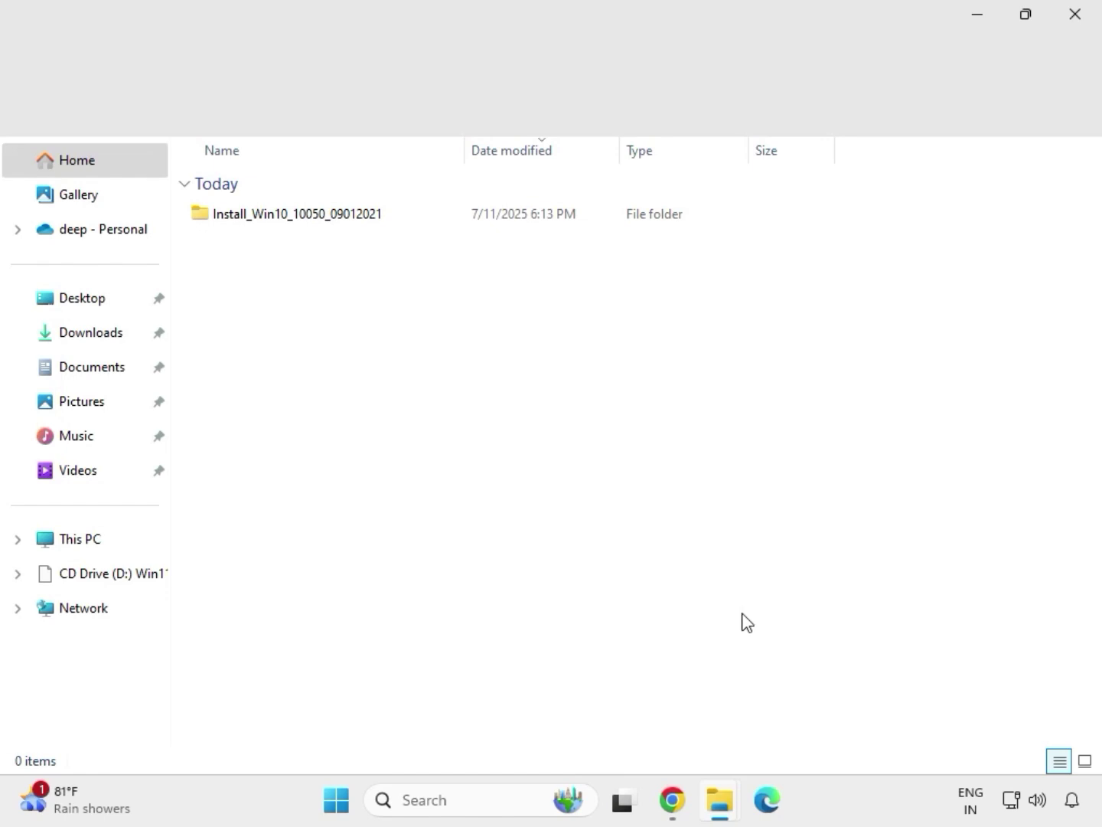
{"action": "left_click", "coordinate": [1075, 15]}
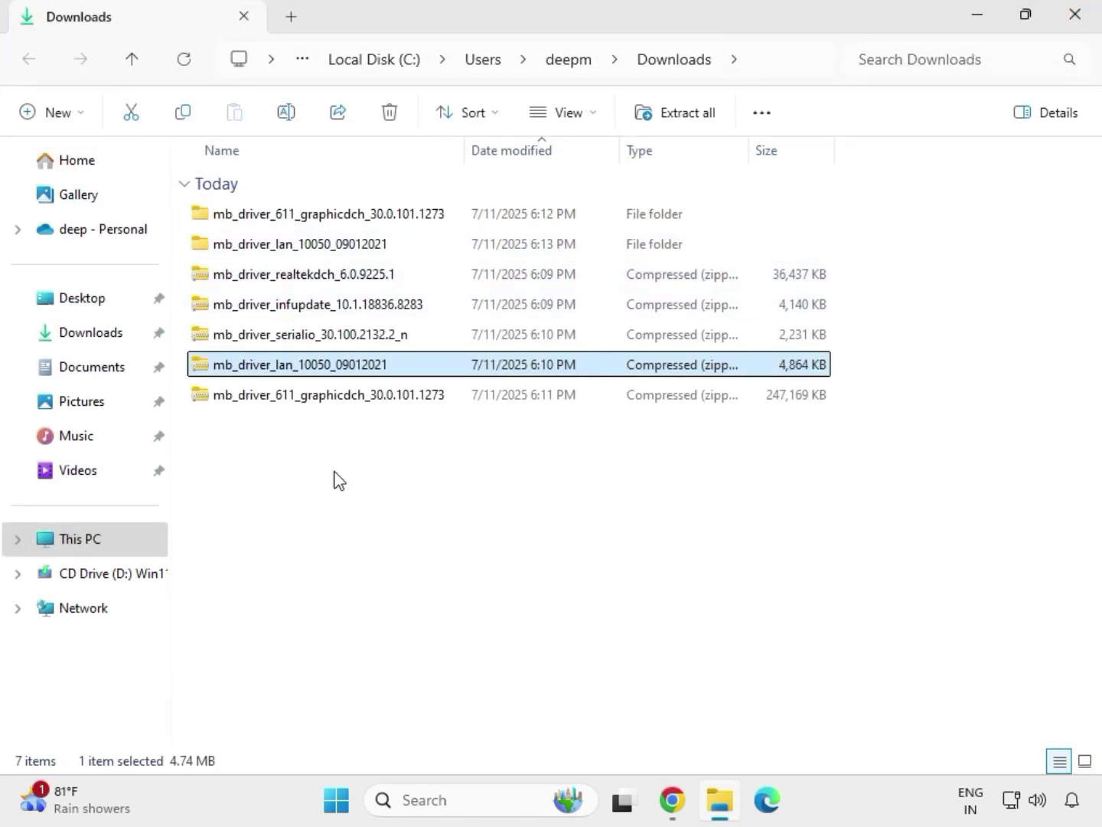
- Extract the archive mb_driver_serialio_30.100.2132.2_n to its default folder and close the extracted files window
{"action": "left_click", "coordinate": [272, 340]}
{"action": "right_click", "coordinate": [274, 341]}
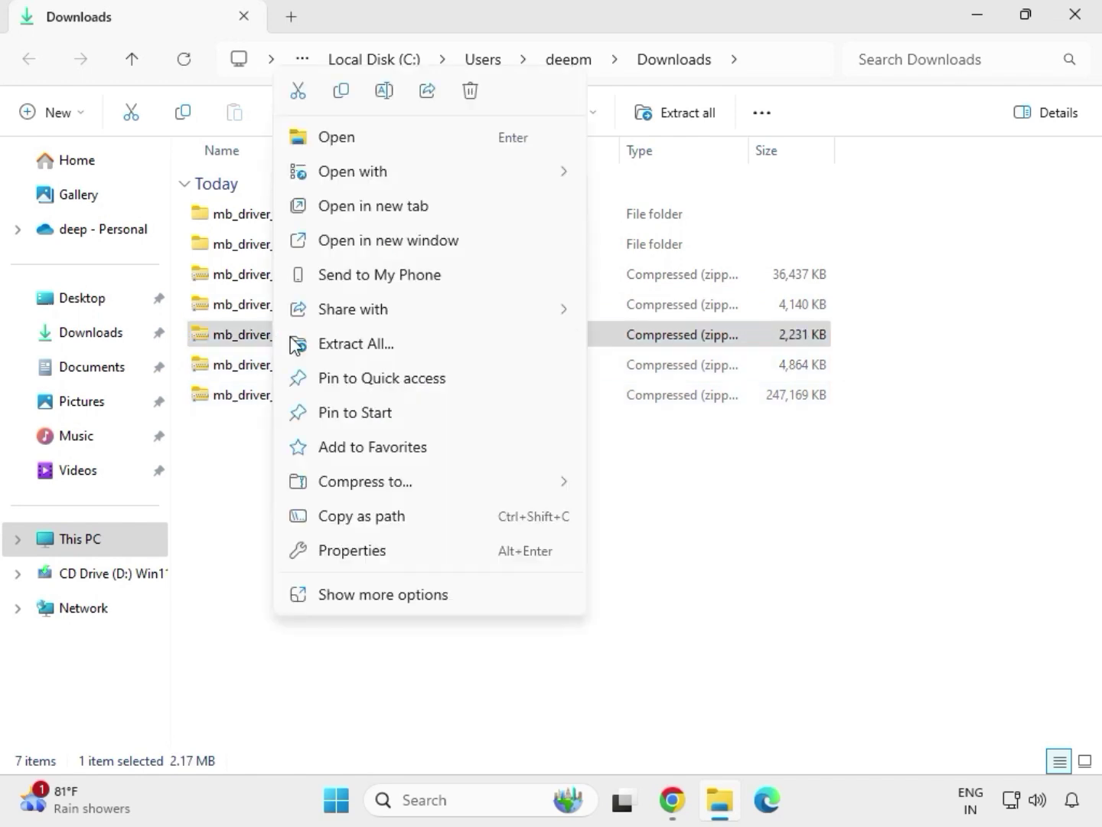
{"action": "left_click", "coordinate": [340, 347]}
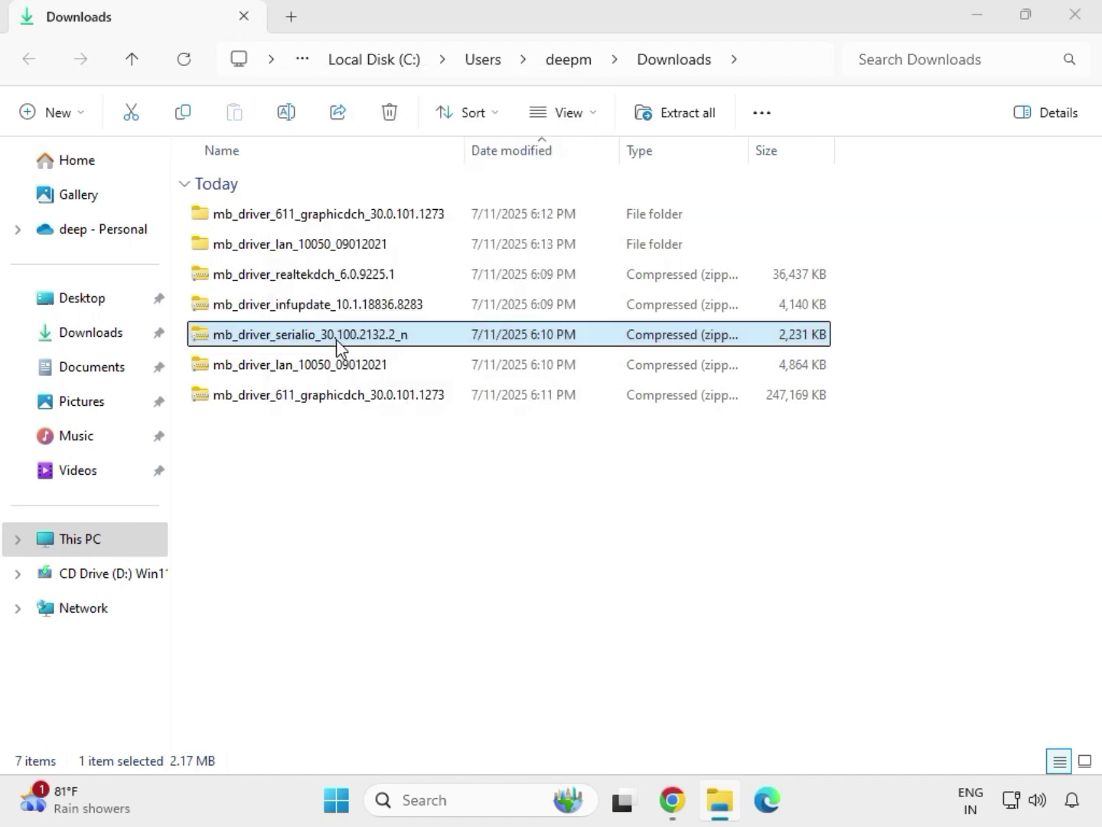
{"action": "left_click", "coordinate": [716, 603]}
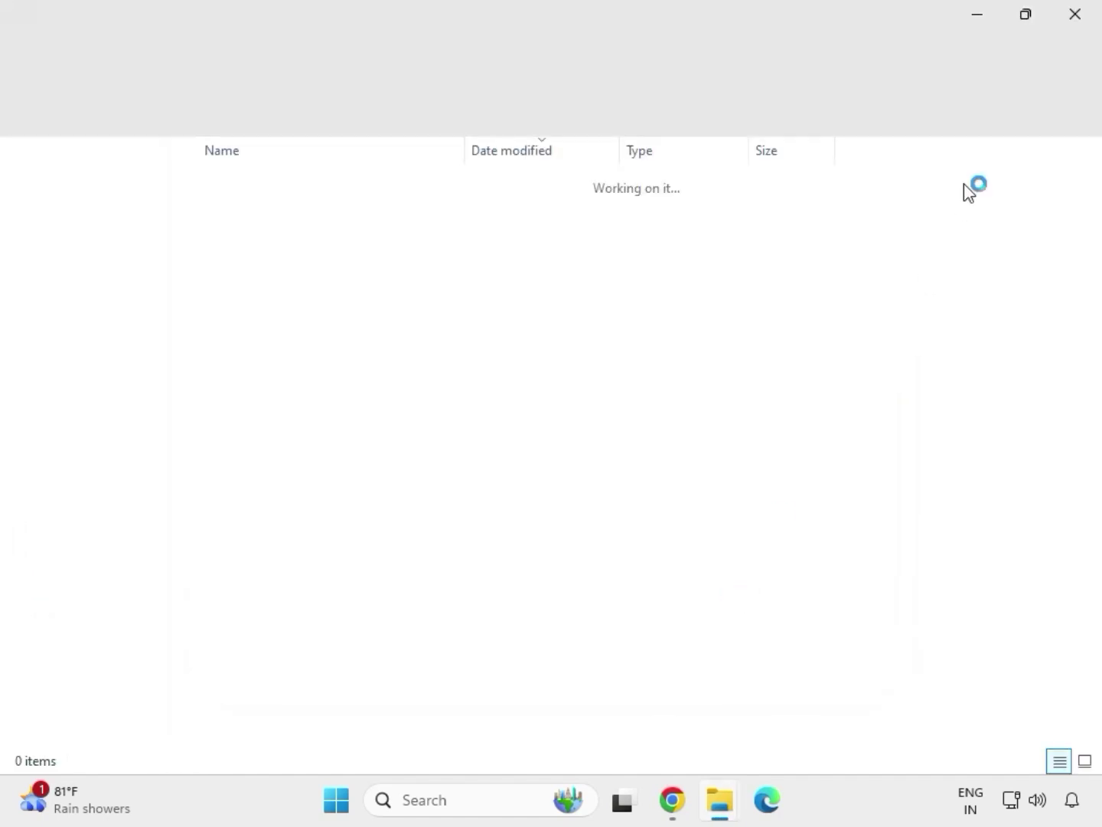
{"action": "left_click", "coordinate": [1077, 18]}
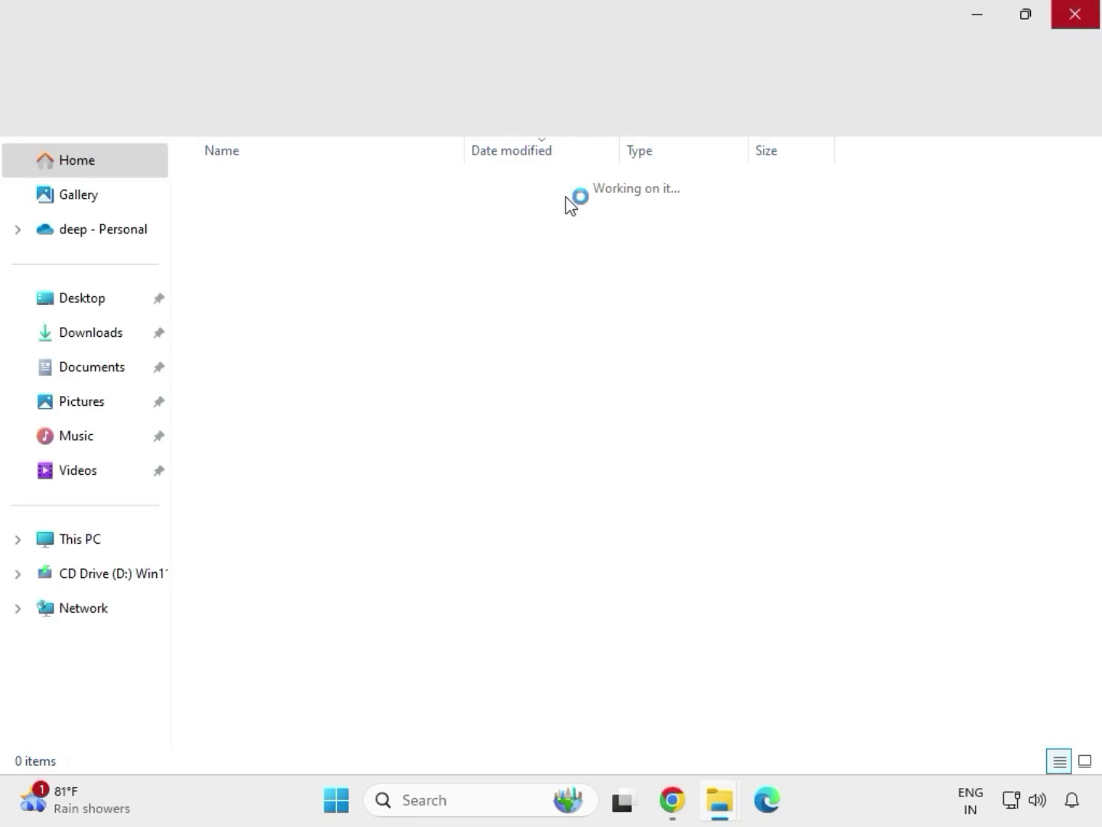
- Extract the chipset archive mb_driver_infupdate_10.1.18836.8283 to its default folder and close the extracted files window
{"action": "left_click", "coordinate": [286, 306]}
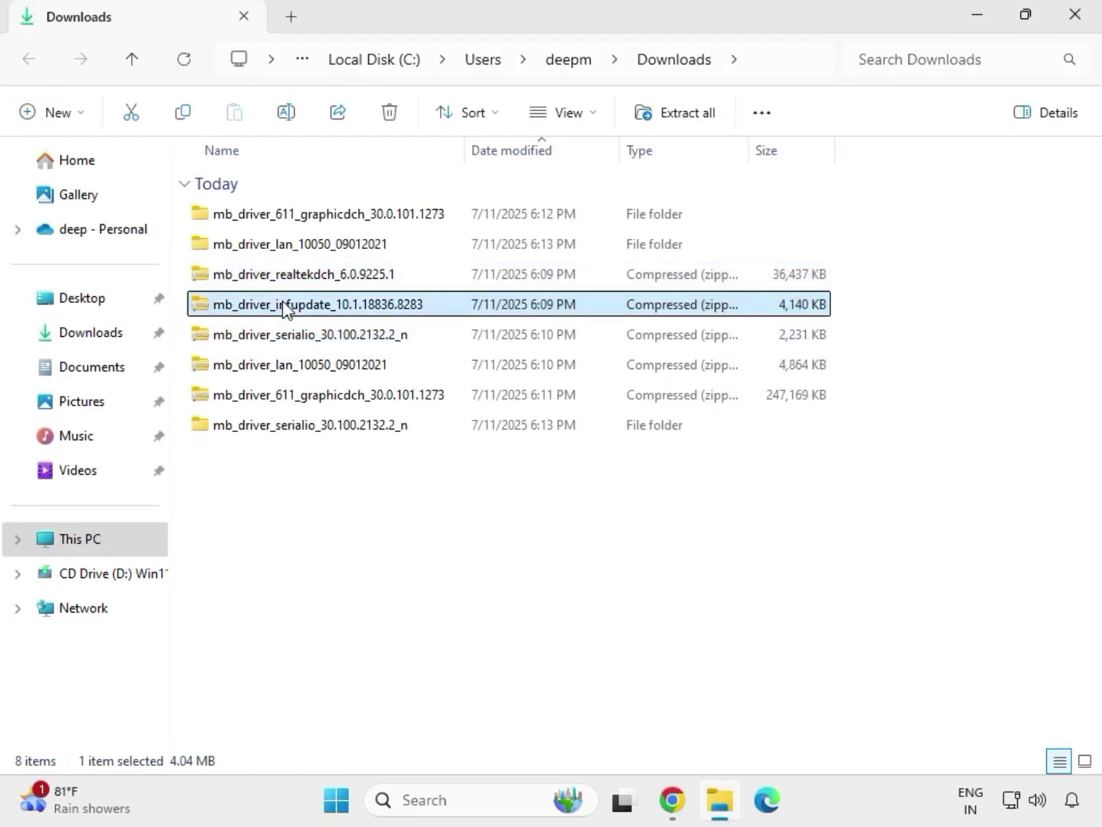
{"action": "right_click", "coordinate": [285, 307]}
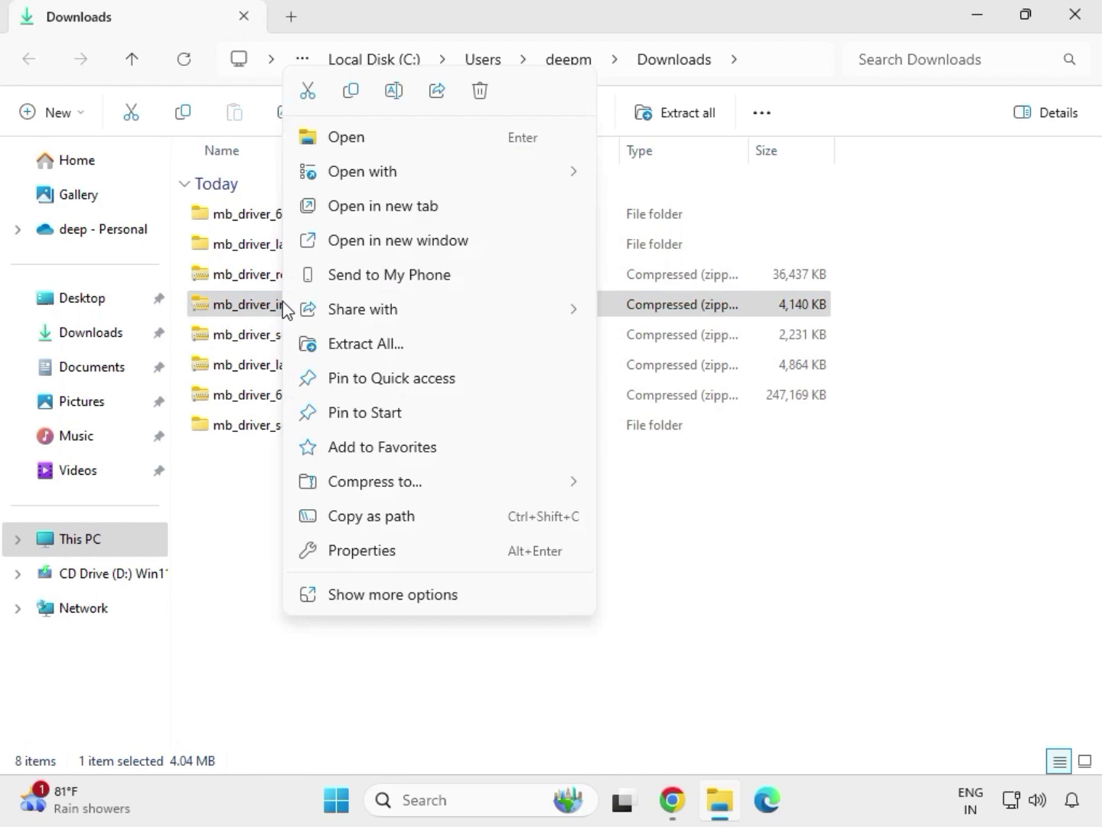
{"action": "left_click", "coordinate": [387, 343]}
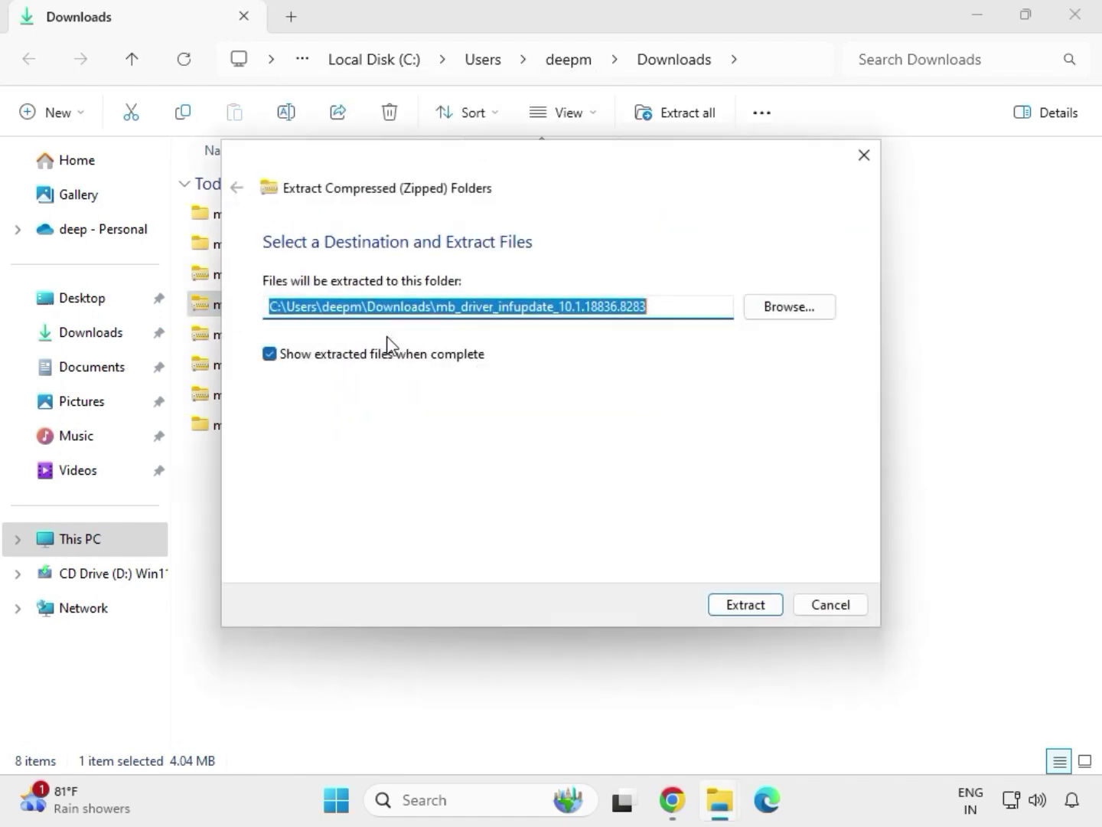
{"action": "left_click", "coordinate": [734, 609]}
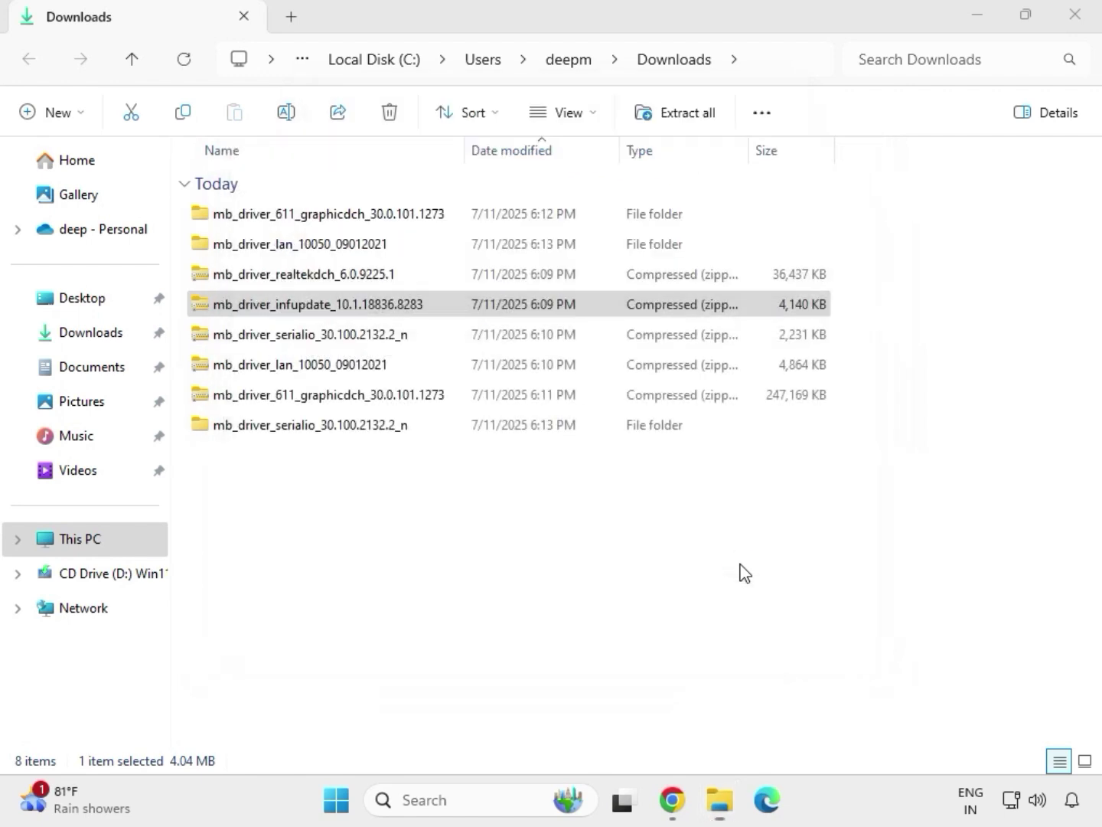
{"action": "left_click", "coordinate": [1078, 15]}
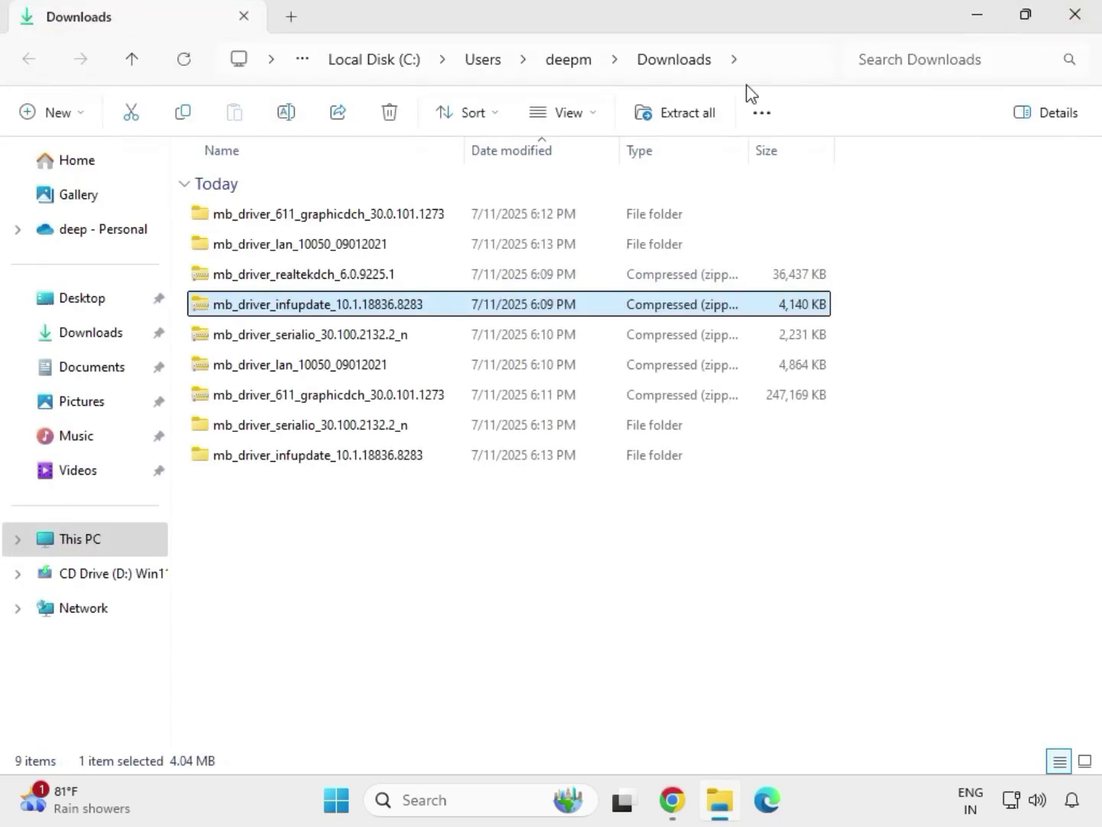
- Extract the Realtek audio driver archive mb_driver_realtekdch_6.0.9225.1 to its default folder and close the extracted files window
{"action": "left_click", "coordinate": [294, 276]}
{"action": "right_click", "coordinate": [294, 275]}
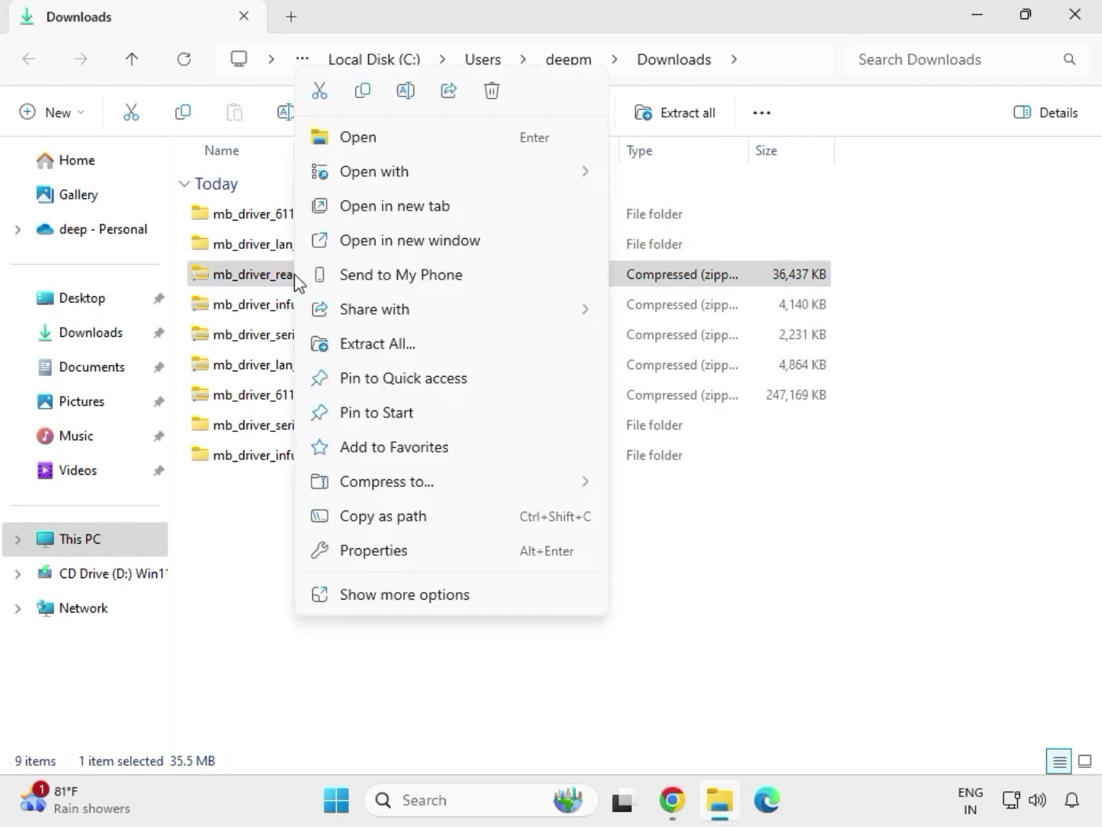
{"action": "left_click", "coordinate": [362, 346]}
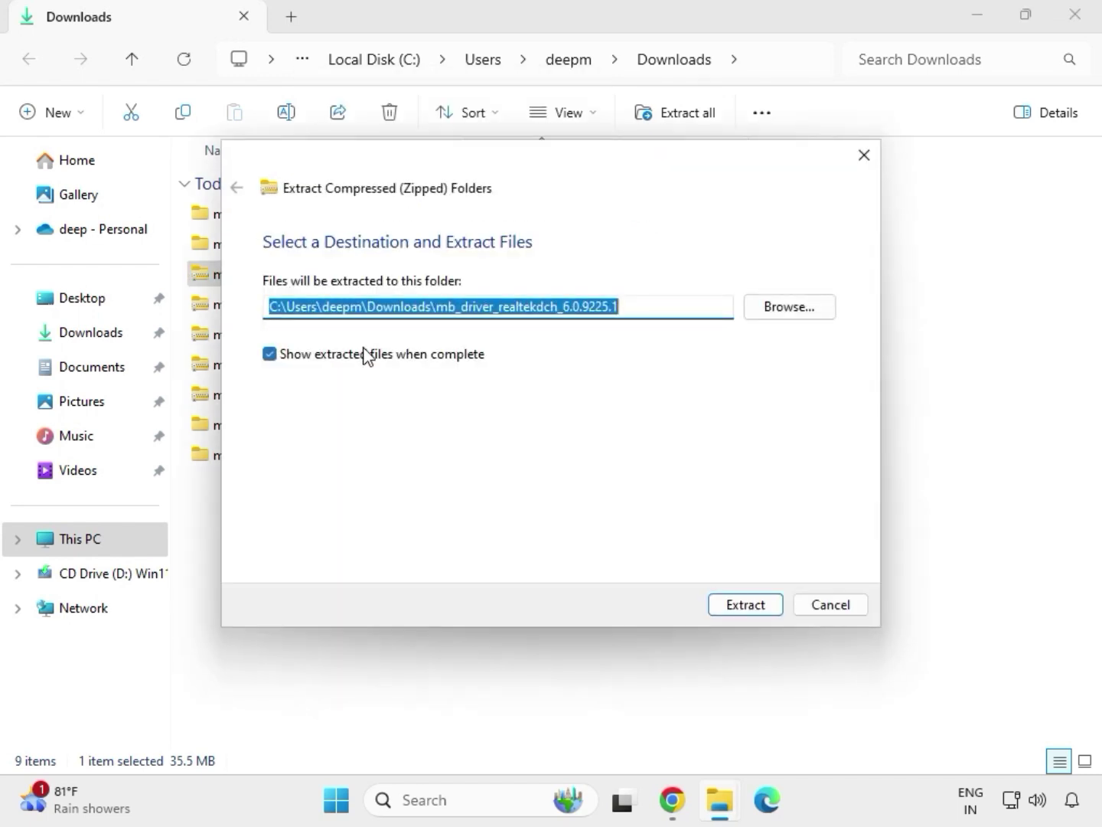
{"action": "left_click", "coordinate": [721, 605]}
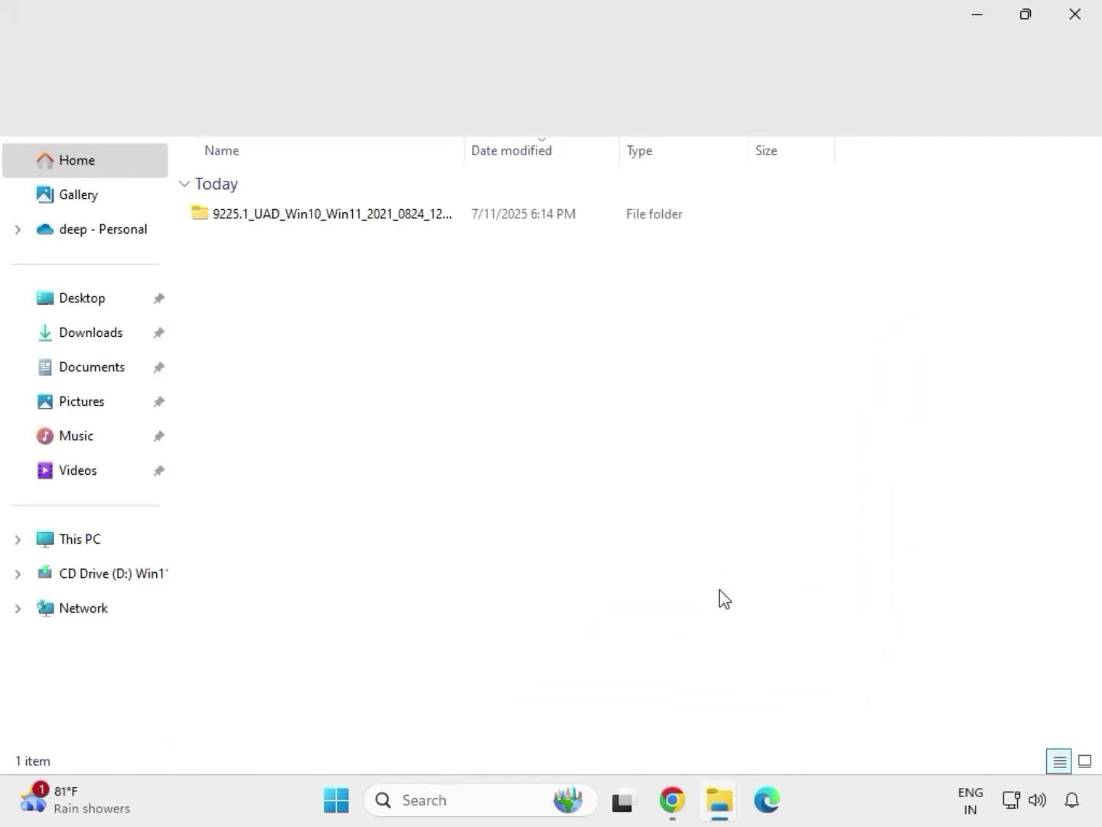
{"action": "left_click", "coordinate": [1079, 26]}
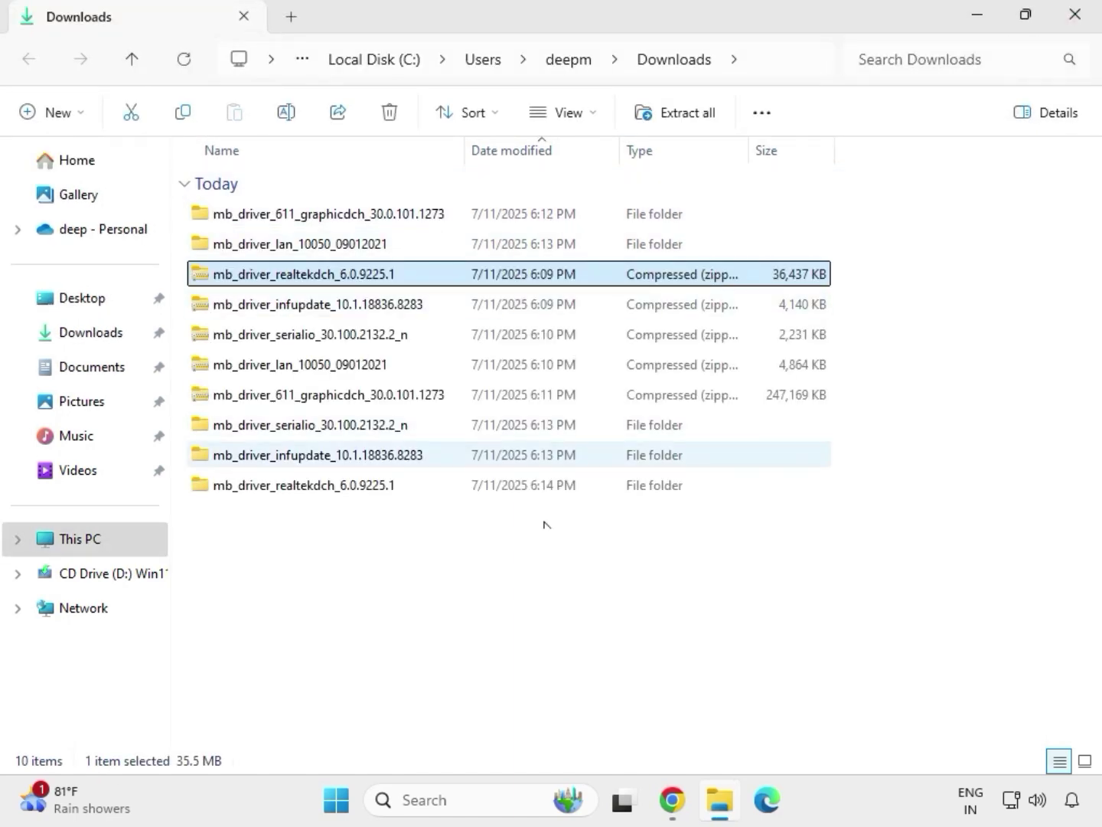
{"action": "left_click", "coordinate": [520, 613]}
{"action": "right_click", "coordinate": [520, 604]}
{"action": "right_click", "coordinate": [489, 566]}
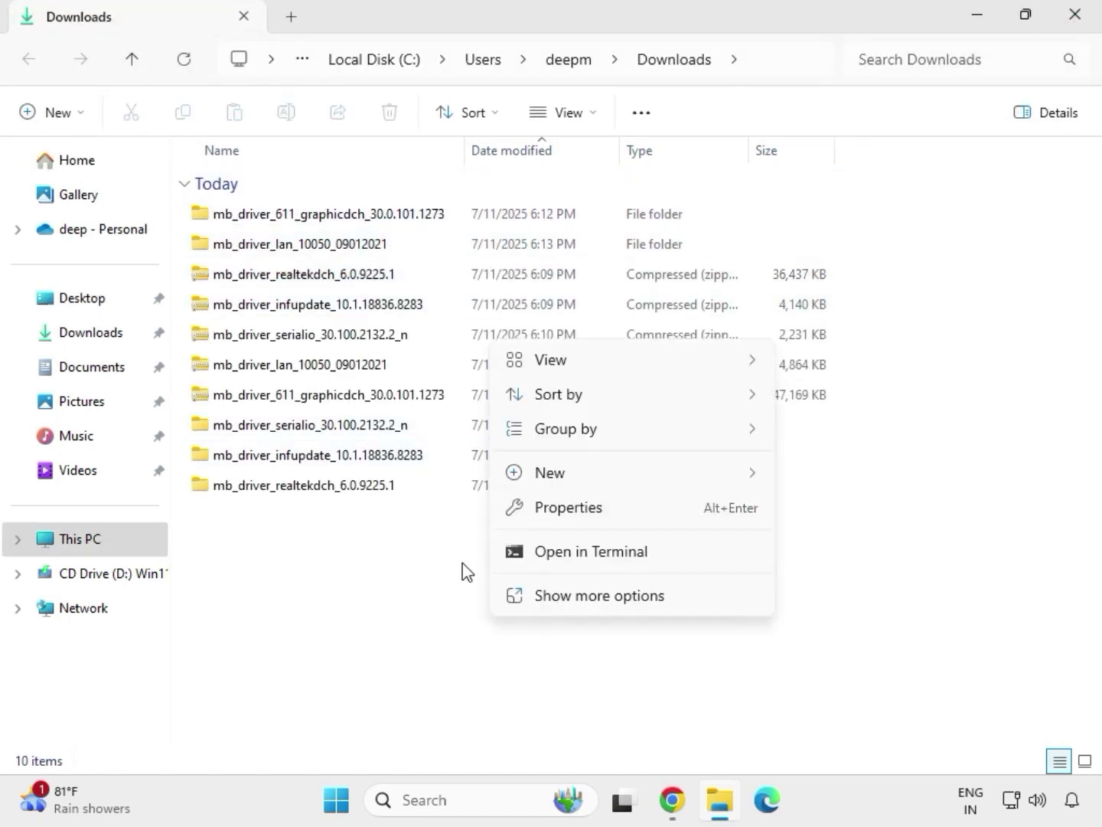
{"action": "right_click", "coordinate": [463, 563]}
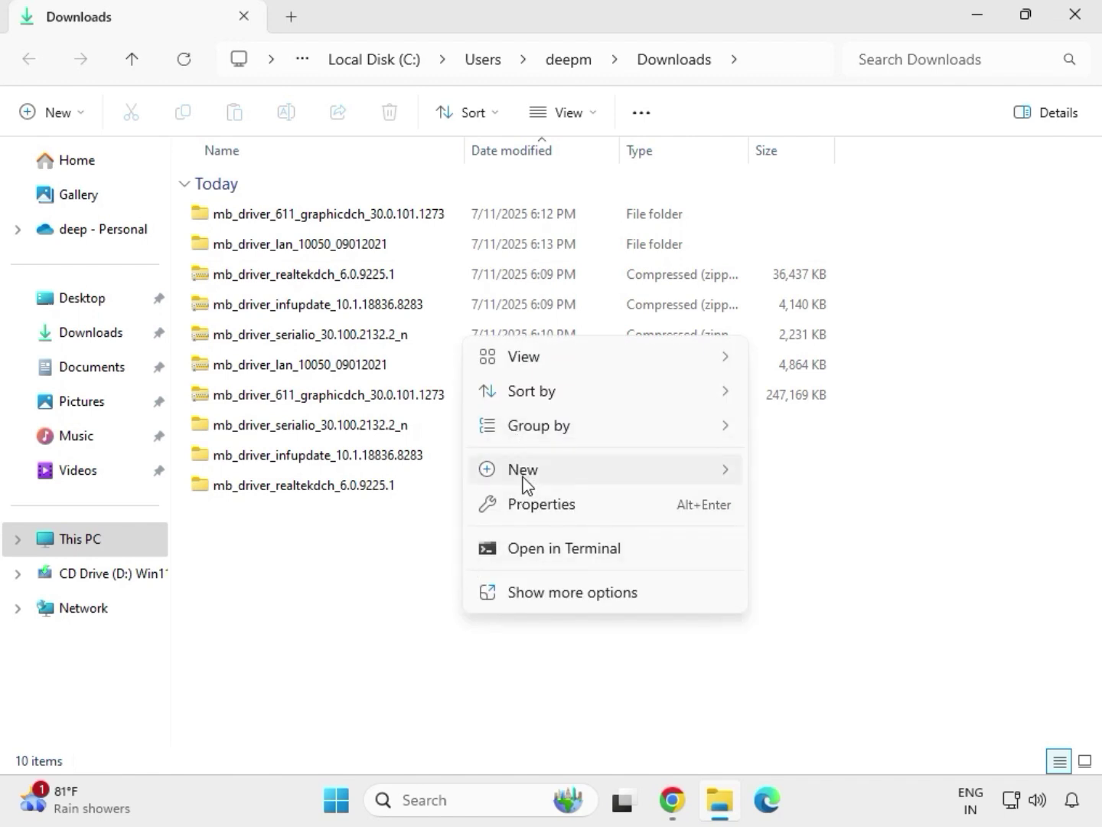
{"action": "mouse_move", "coordinate": [523, 479]}
{"action": "left_click", "coordinate": [440, 547]}
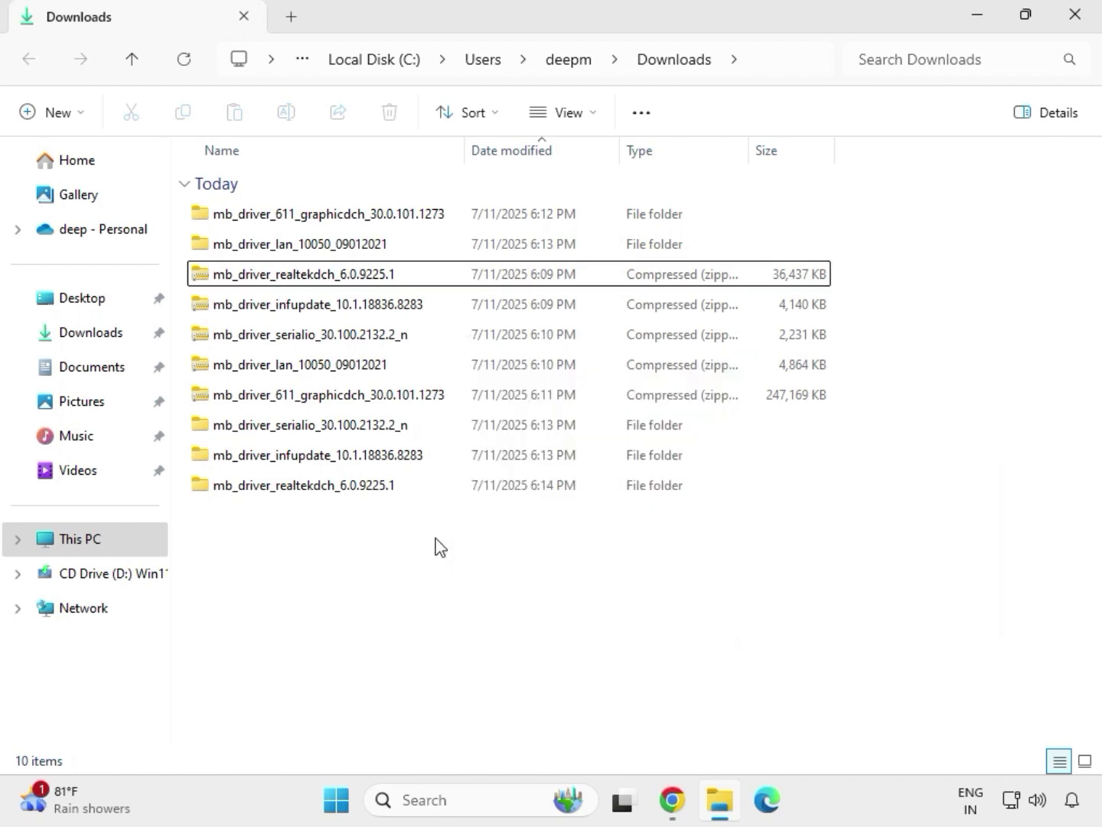
{"action": "right_click", "coordinate": [435, 538]}
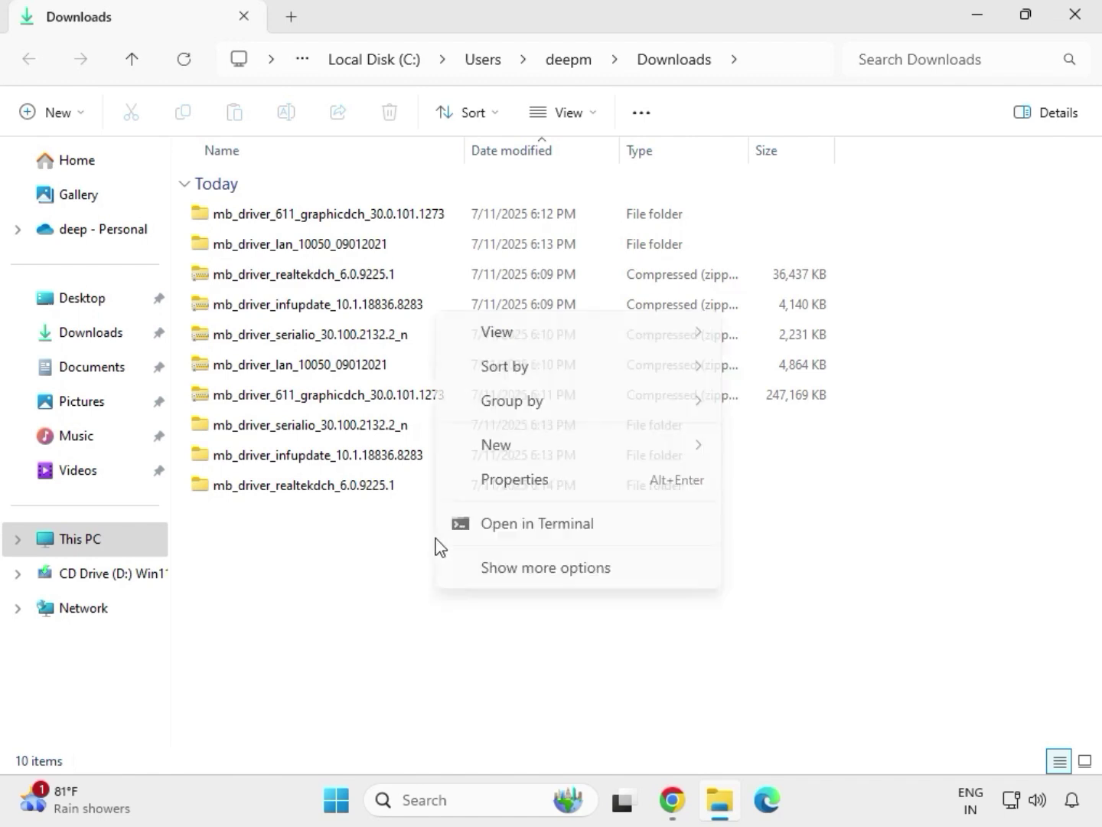
- Refresh the Downloads folder listing and select the extracted driver folders
{"action": "left_click", "coordinate": [500, 554]}
{"action": "left_click", "coordinate": [504, 342]}
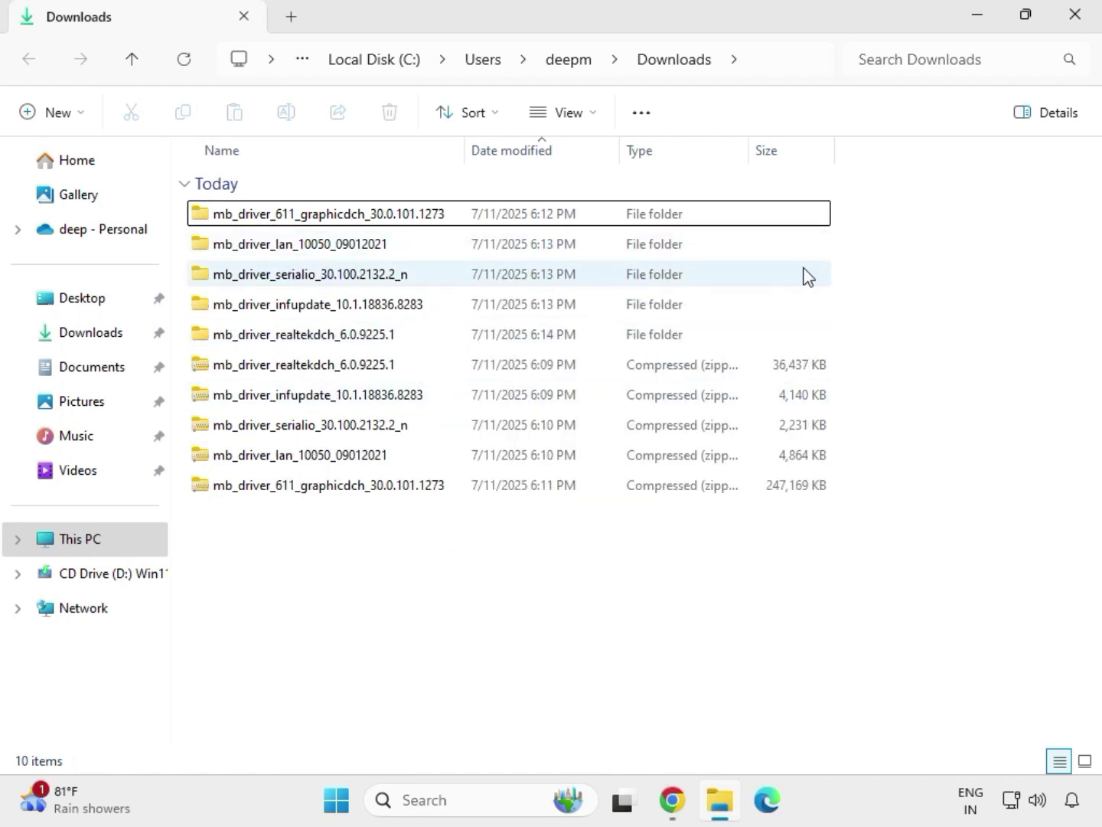
{"action": "left_click_drag", "start_coordinate": [849, 349], "coordinate": [547, 221]}
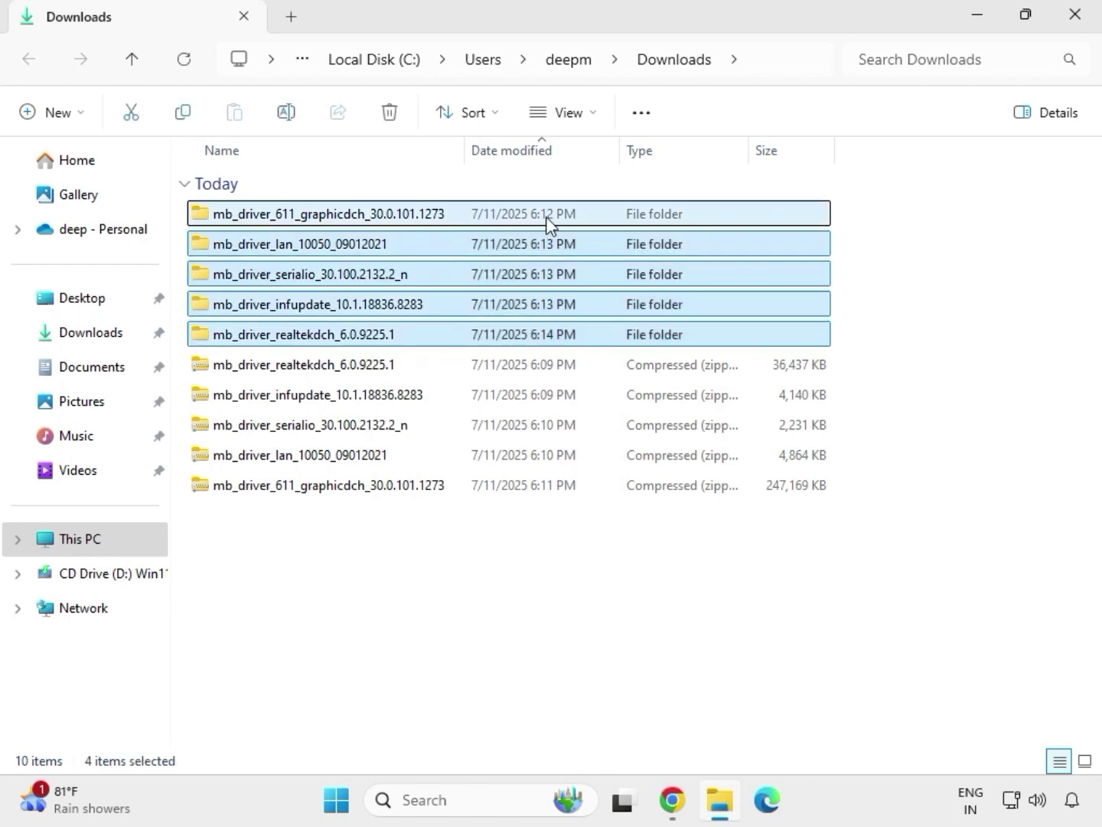
- Run the graphics installer mb_driver_611_graphicdch_30.0.101.1273 from its extracted folder as administrator, allow the changes, and close the folder window
{"action": "left_click", "coordinate": [325, 222]}
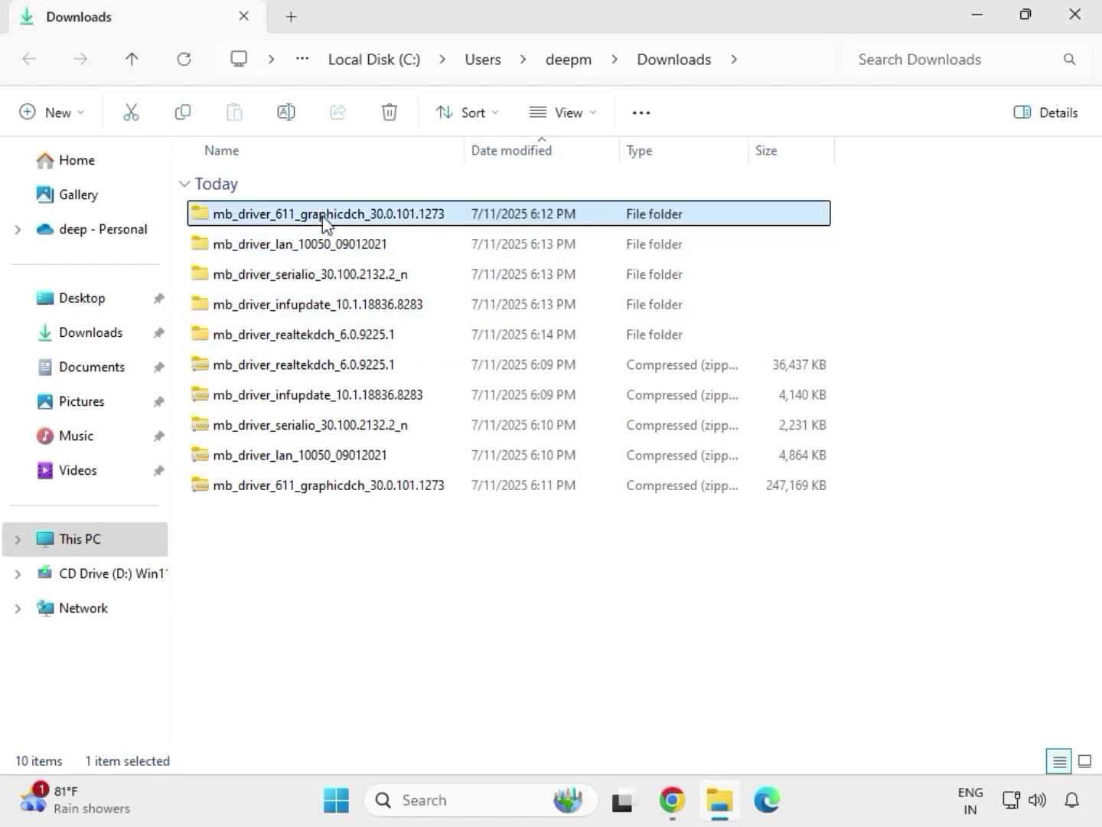
{"action": "double_click", "coordinate": [355, 217]}
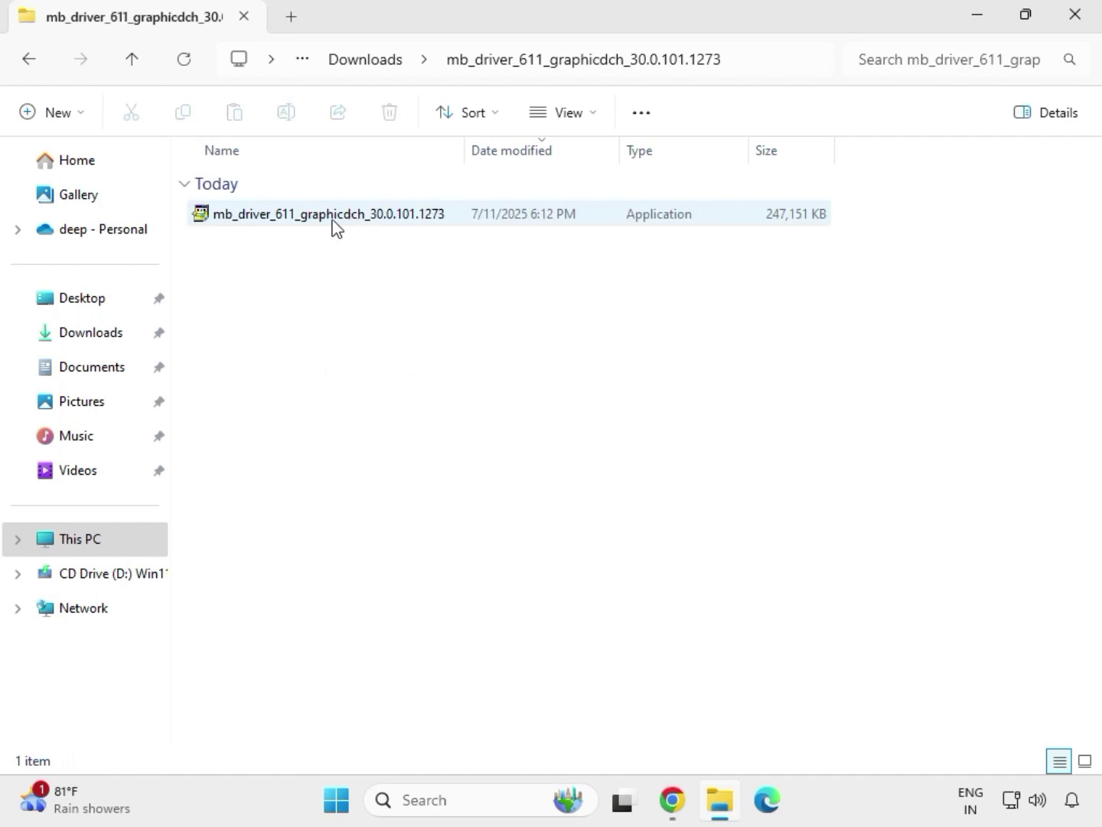
{"action": "left_click", "coordinate": [307, 217]}
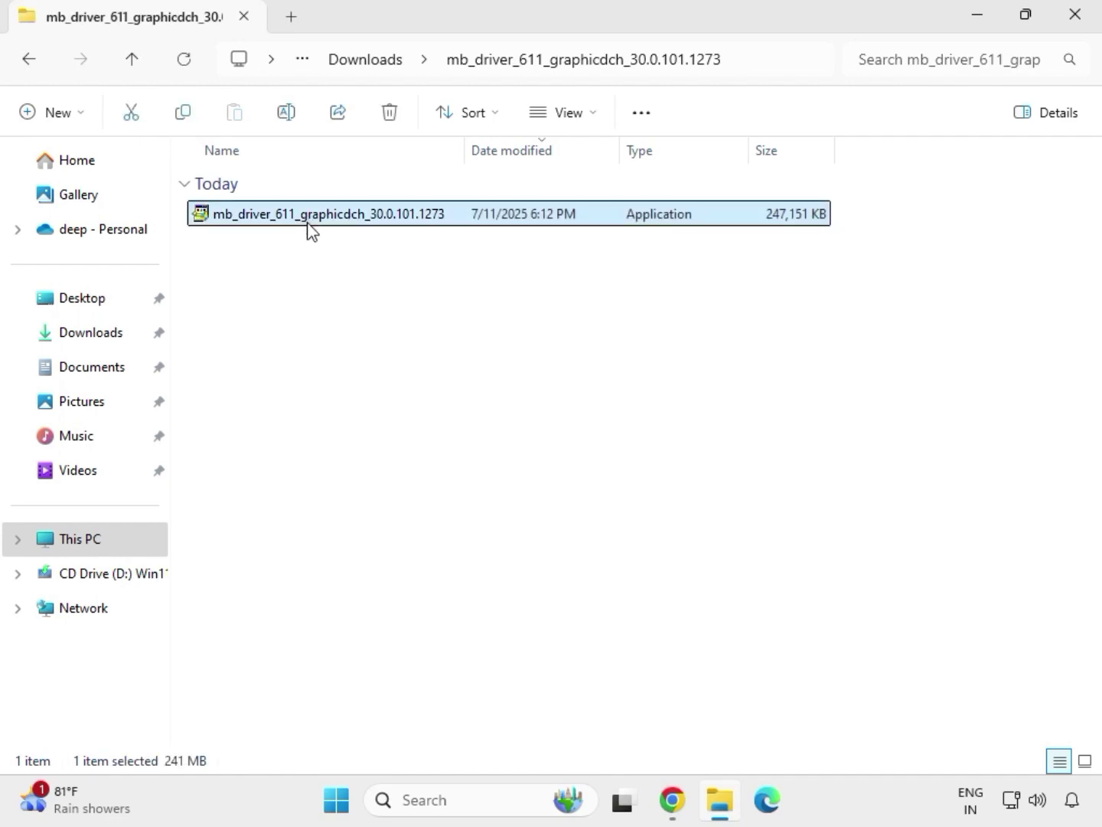
{"action": "right_click", "coordinate": [307, 222]}
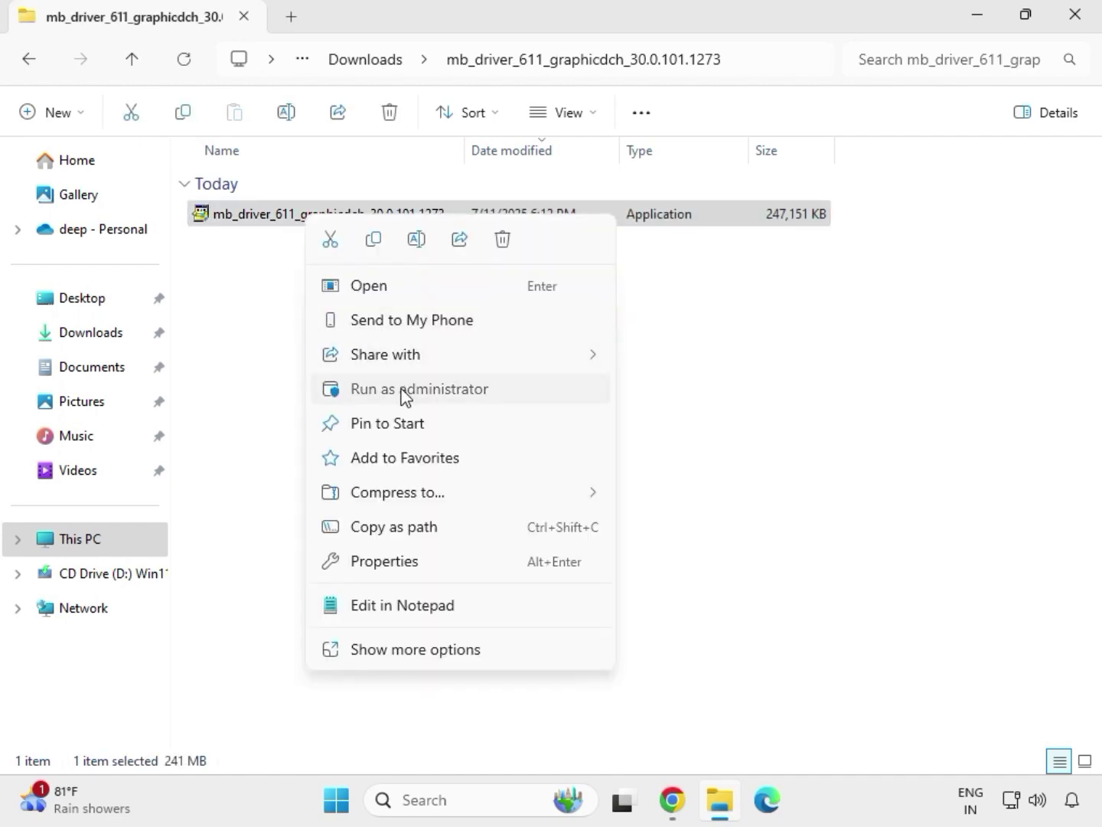
{"action": "left_click", "coordinate": [405, 394]}
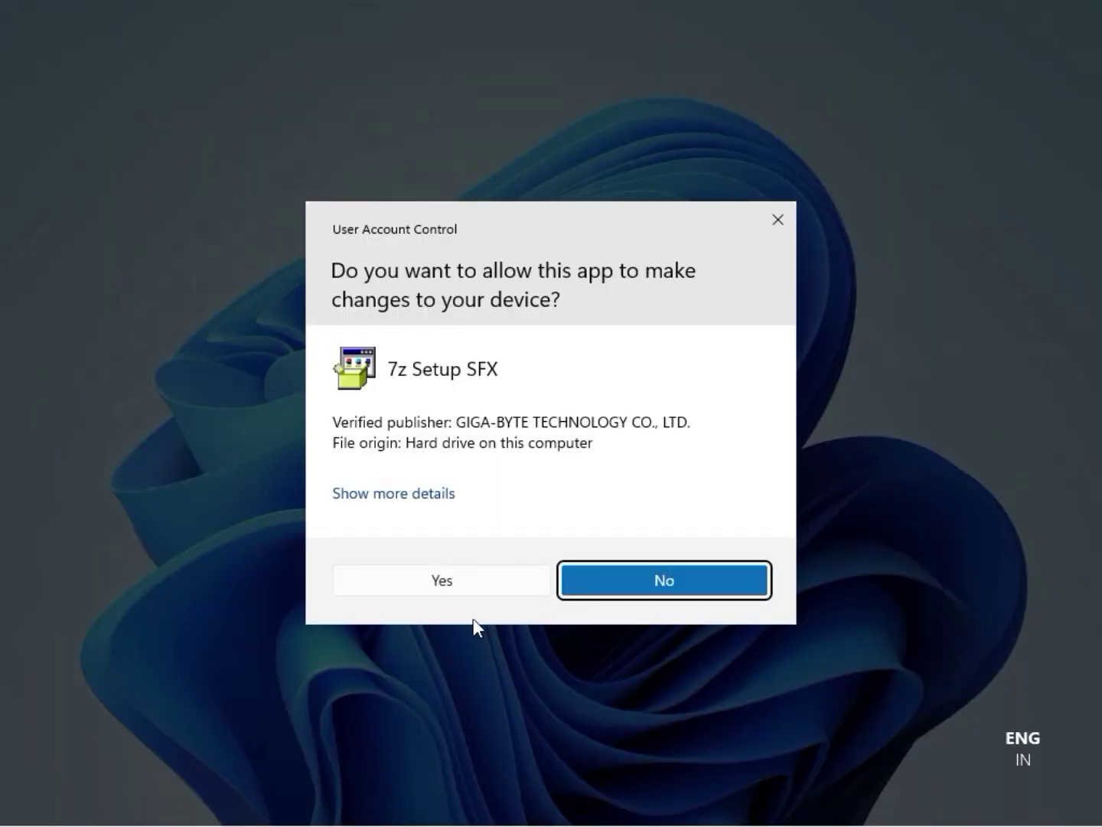
{"action": "left_click", "coordinate": [460, 581]}
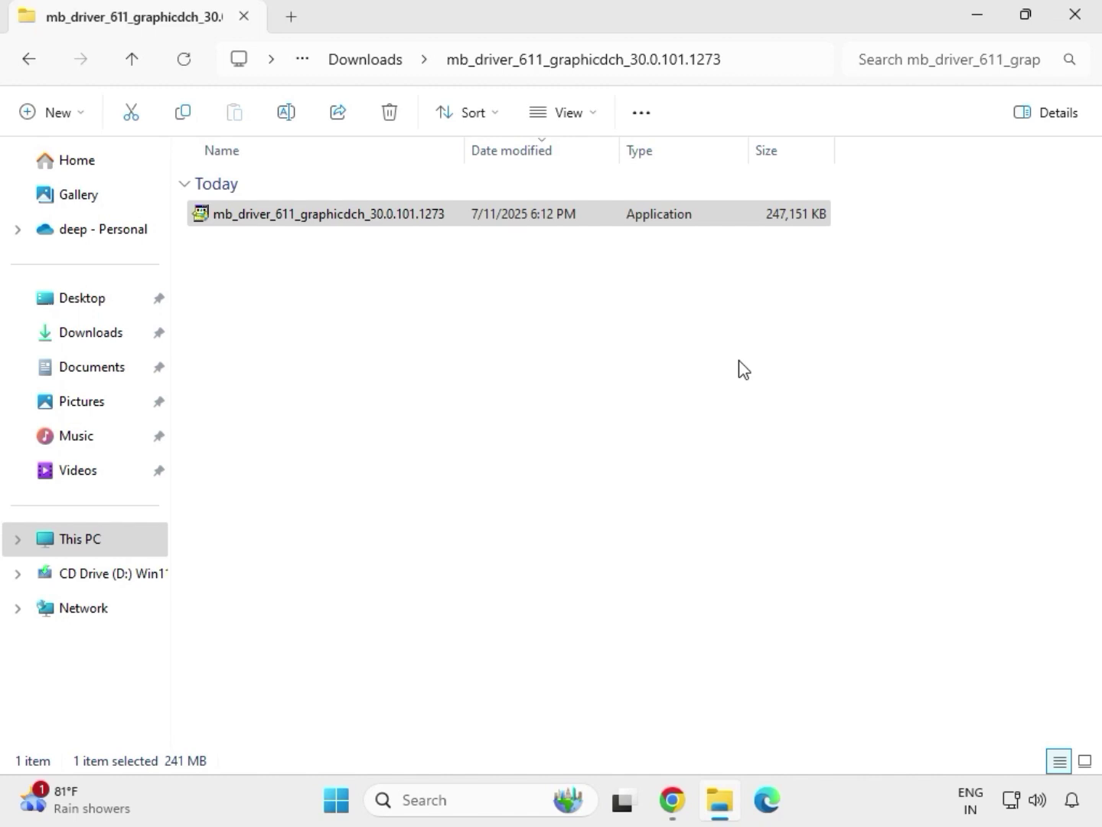
{"action": "left_click", "coordinate": [1088, 29]}
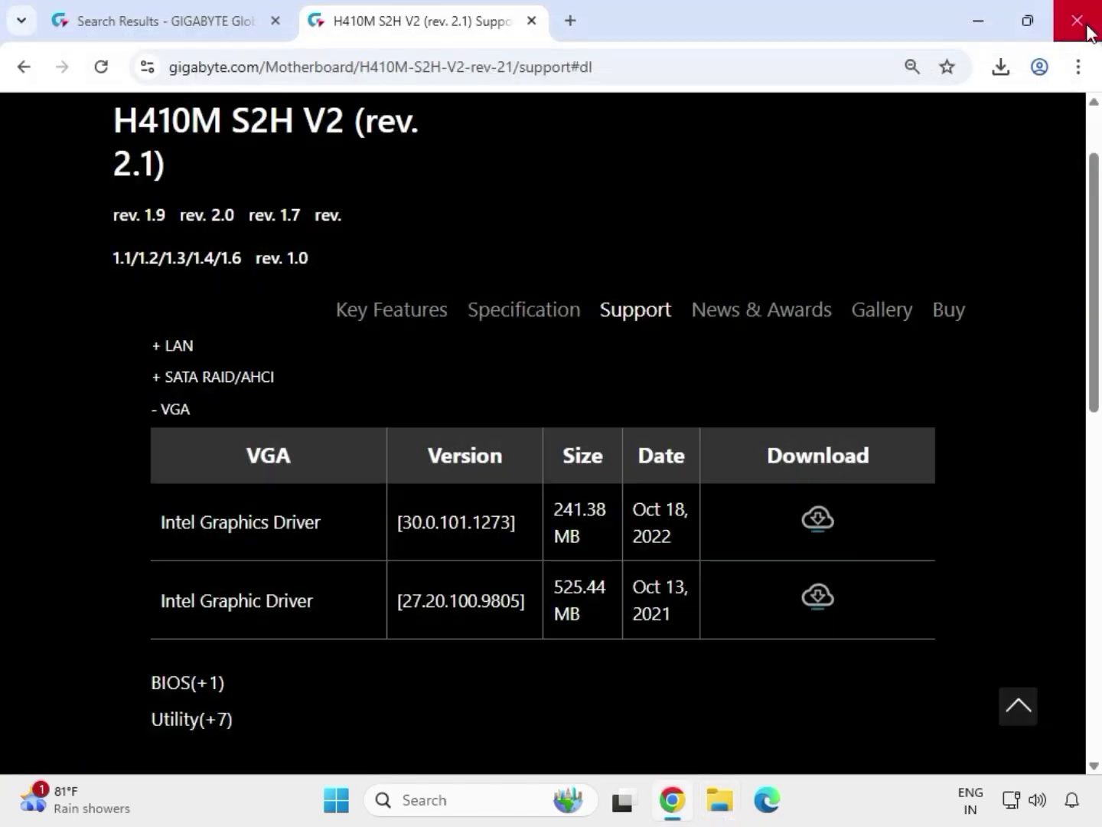
- Switch to File Explorer, open the Downloads folder and select the extracted folder mb_driver_lan_10050_09012021
{"action": "left_click", "coordinate": [724, 810]}
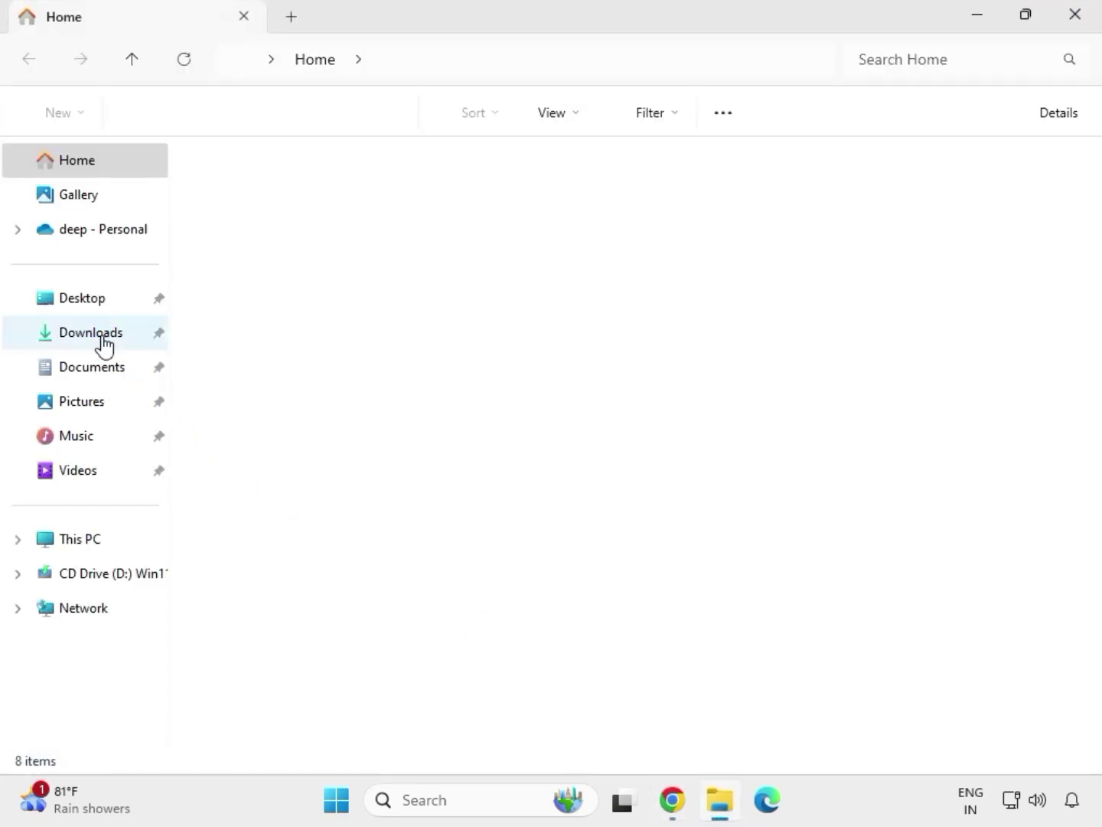
{"action": "left_click", "coordinate": [104, 334]}
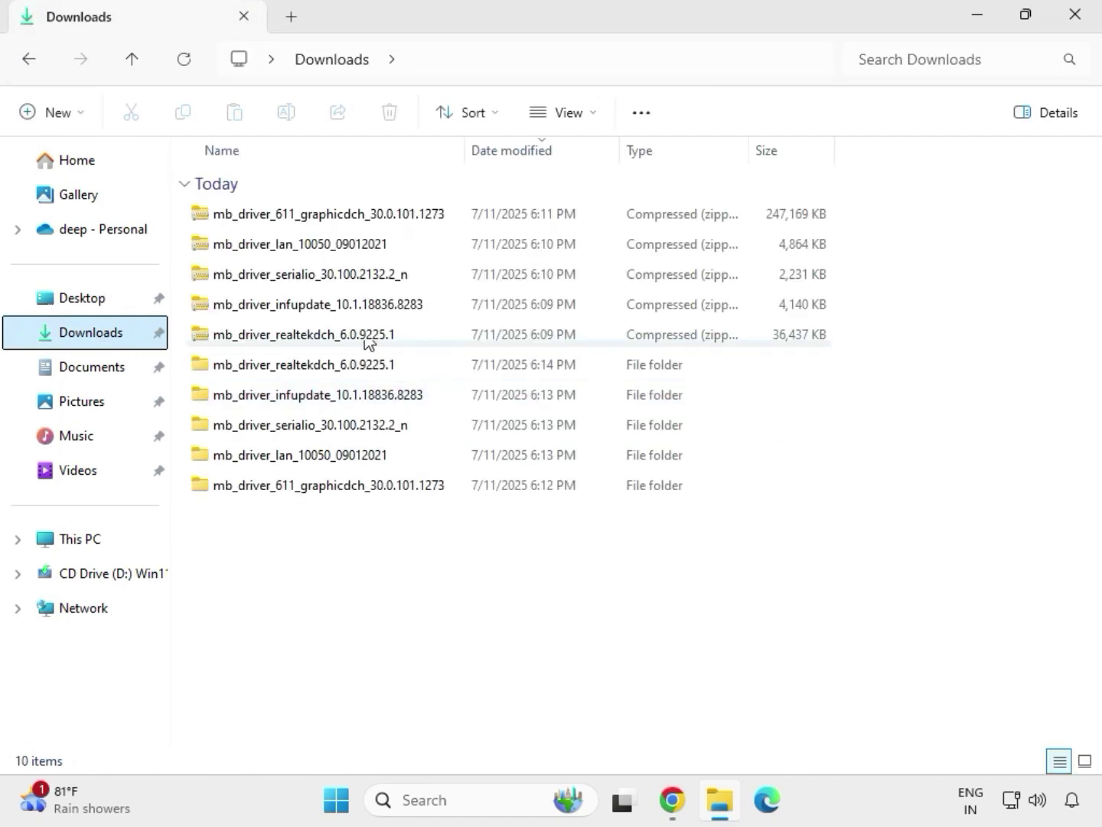
{"action": "left_click", "coordinate": [313, 367]}
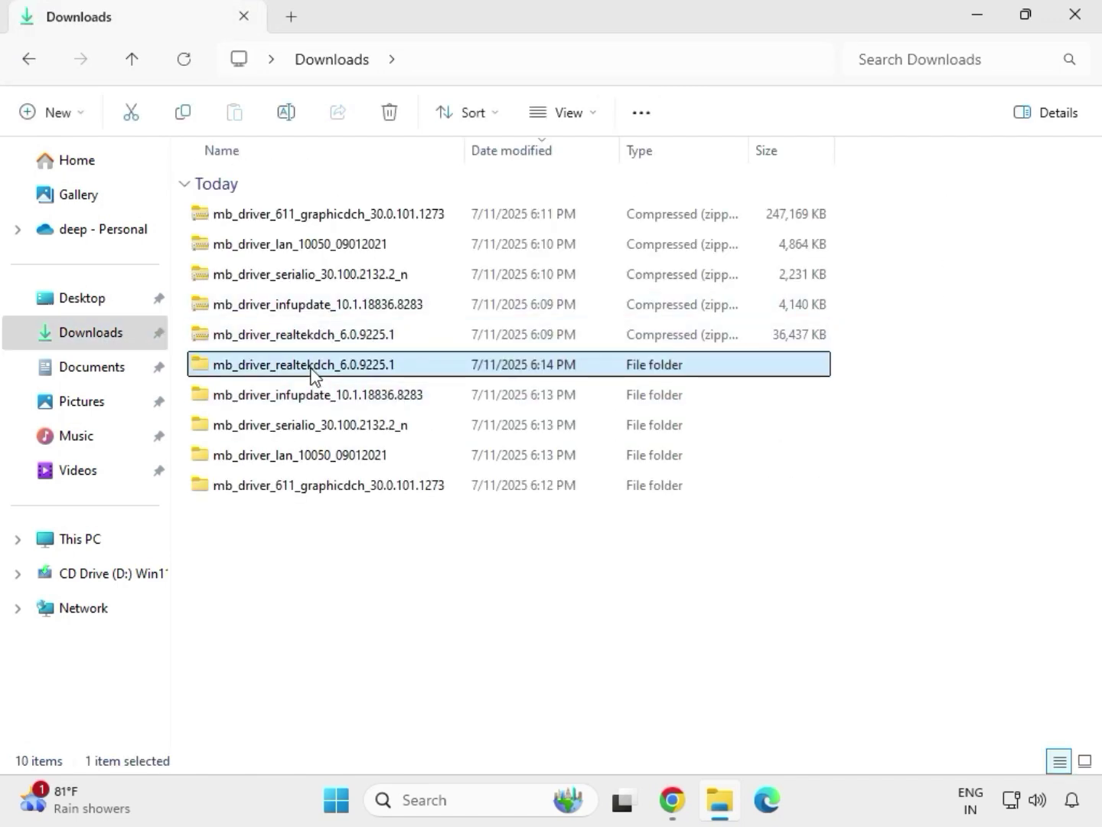
{"action": "left_click", "coordinate": [358, 490]}
{"action": "left_click", "coordinate": [344, 457]}
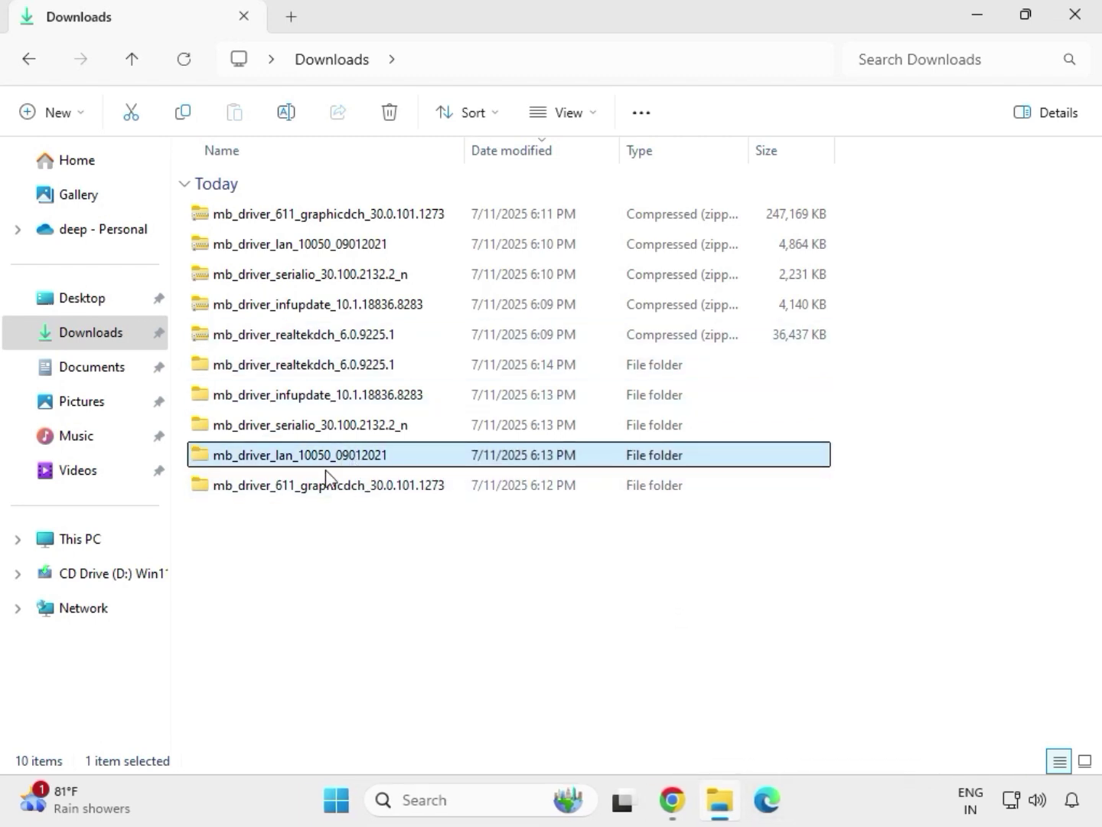
- Run the LAN installer Install_Win10_10050_09012021 with the Repair option for the Realtek Ethernet Controller Driver, finish it, and return to Downloads
{"action": "double_click", "coordinate": [345, 459]}
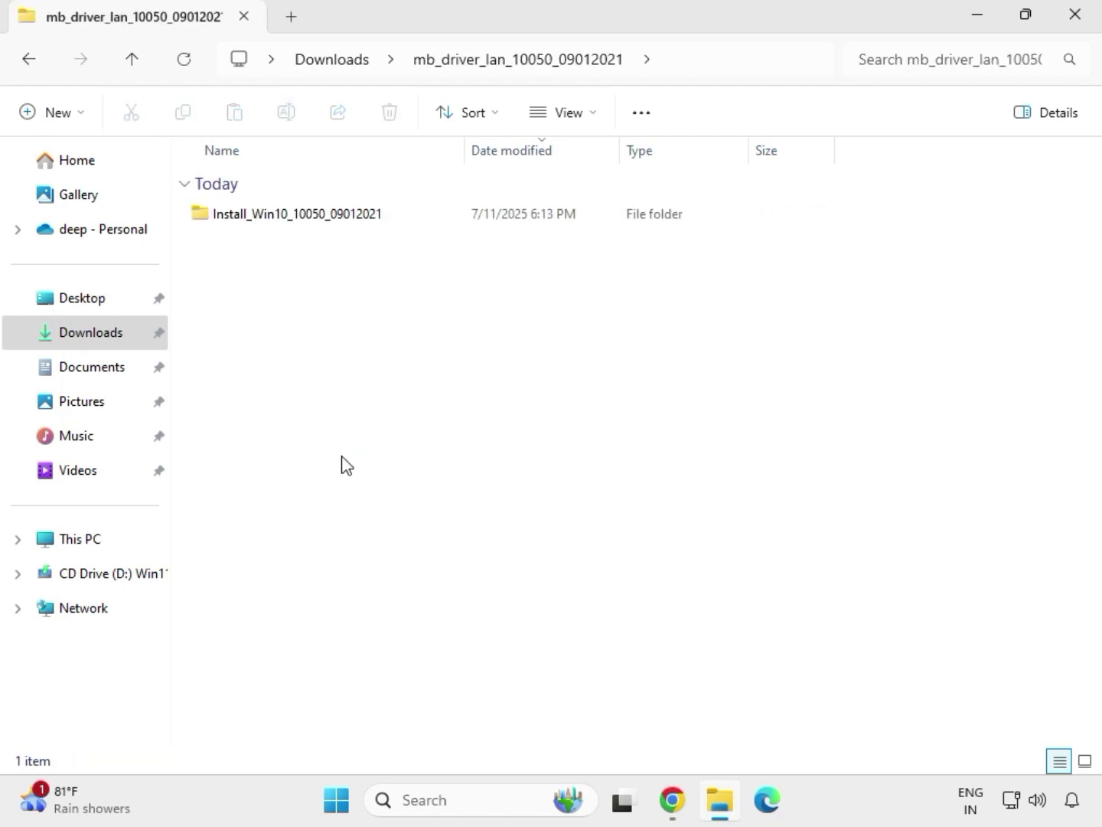
{"action": "double_click", "coordinate": [278, 224]}
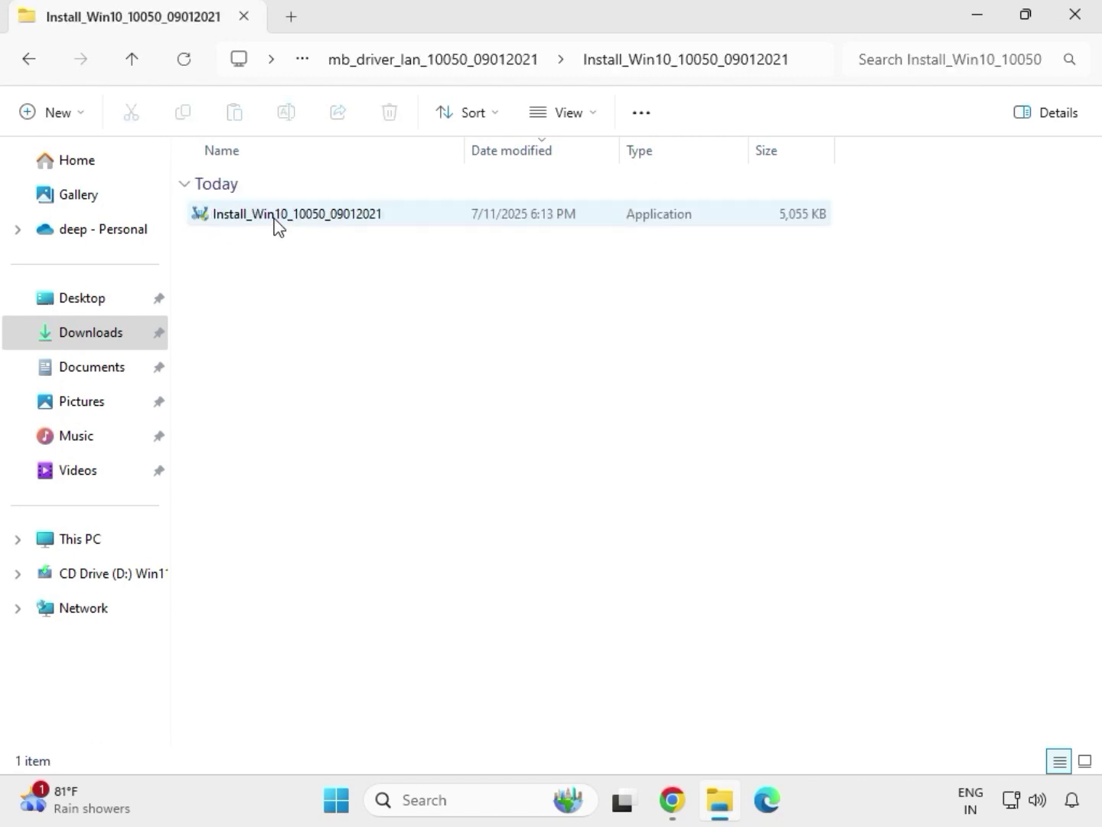
{"action": "double_click", "coordinate": [275, 219]}
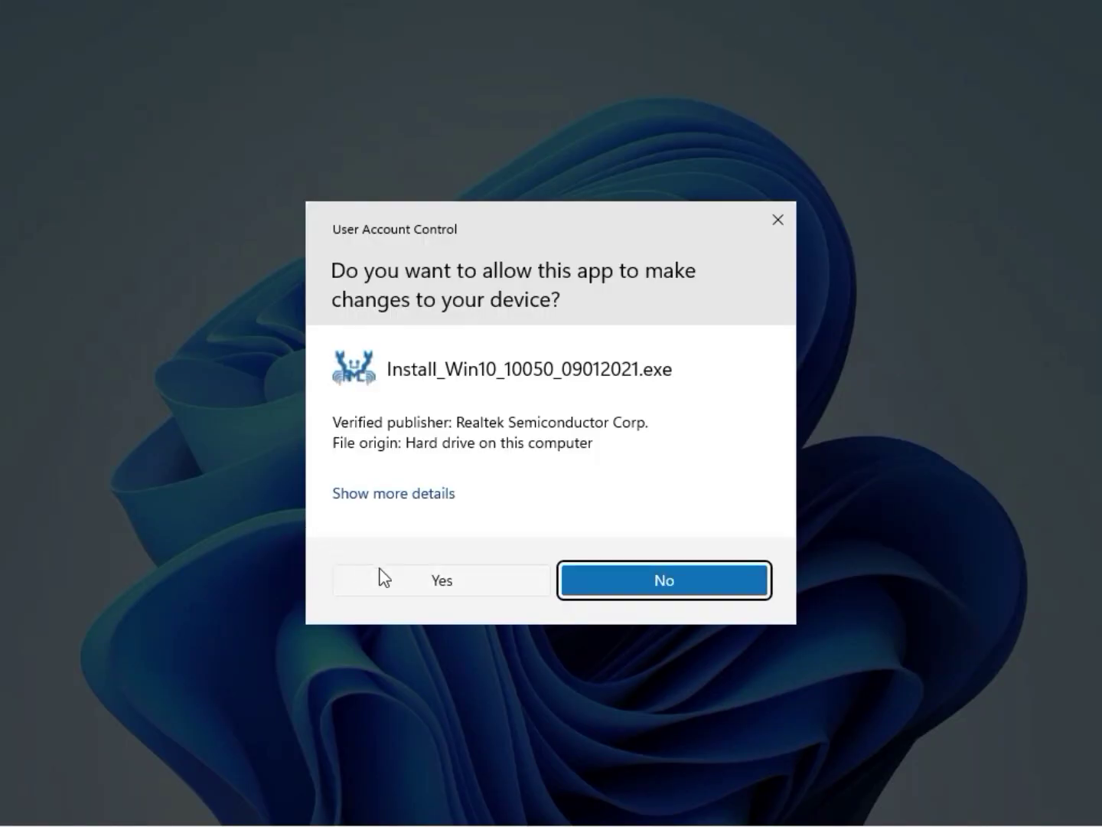
{"action": "left_click", "coordinate": [384, 578]}
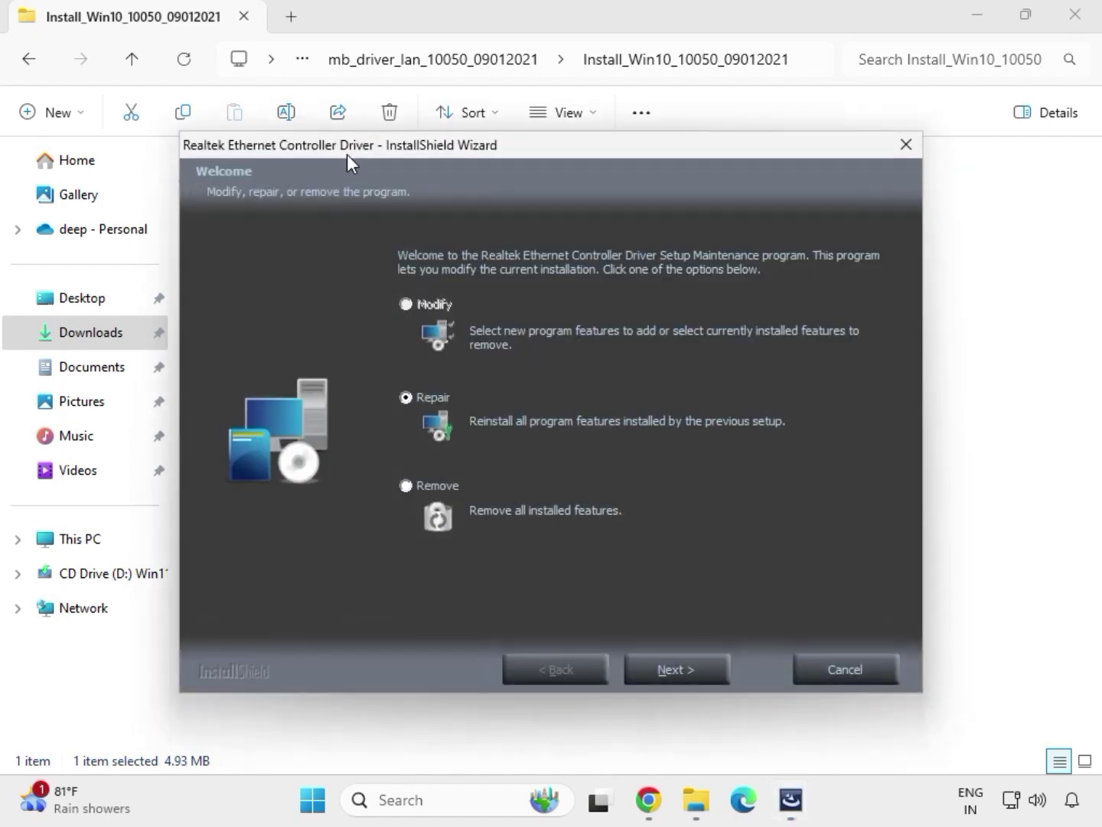
{"action": "left_click", "coordinate": [703, 671]}
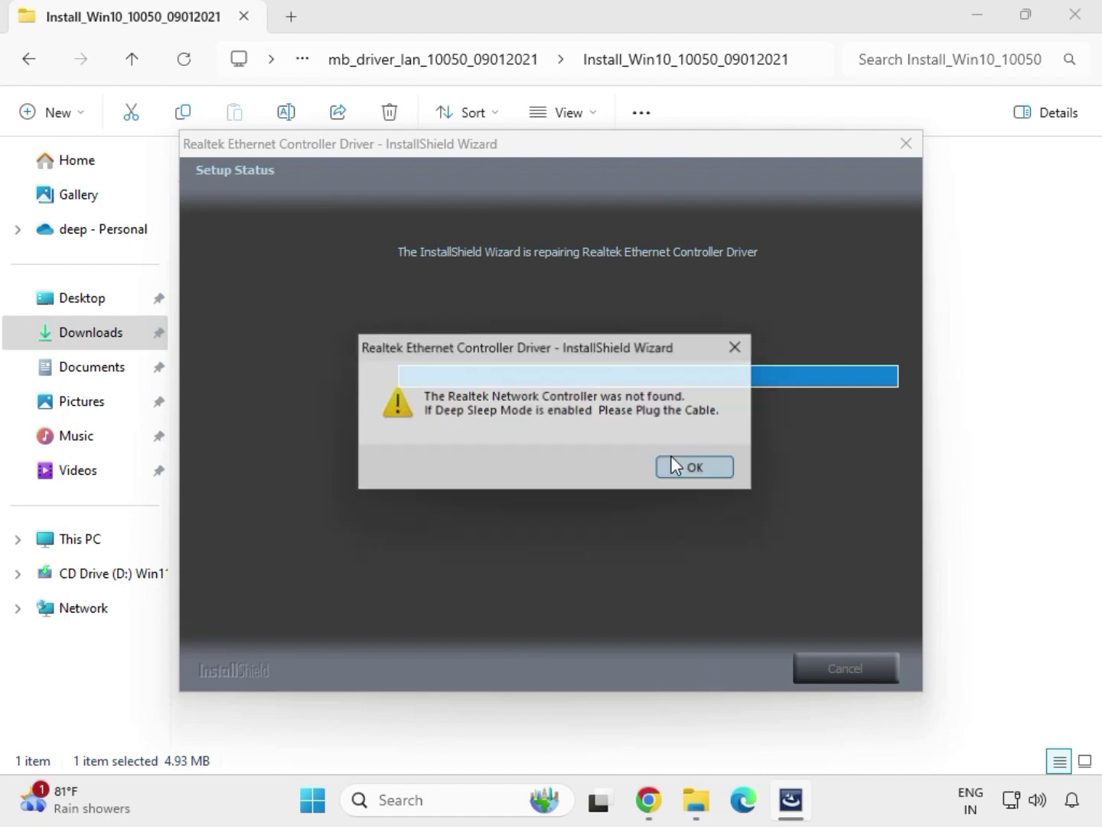
{"action": "left_click", "coordinate": [672, 465]}
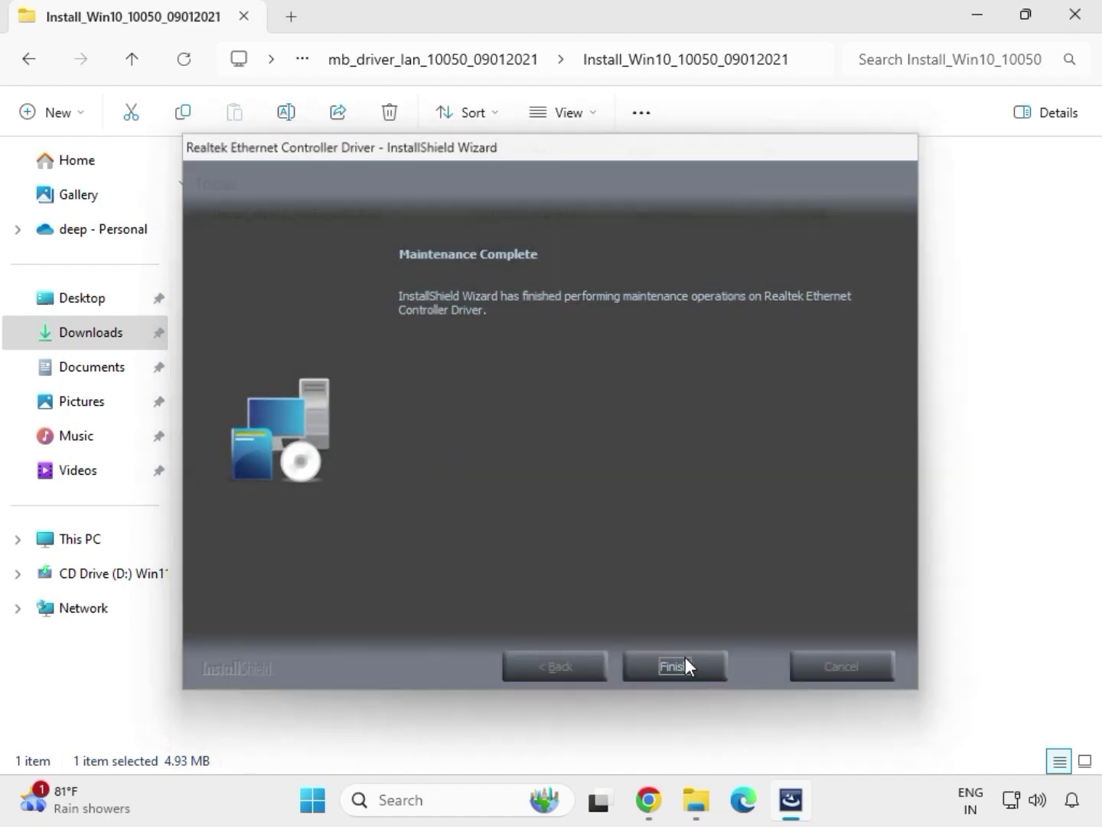
{"action": "left_click", "coordinate": [677, 669]}
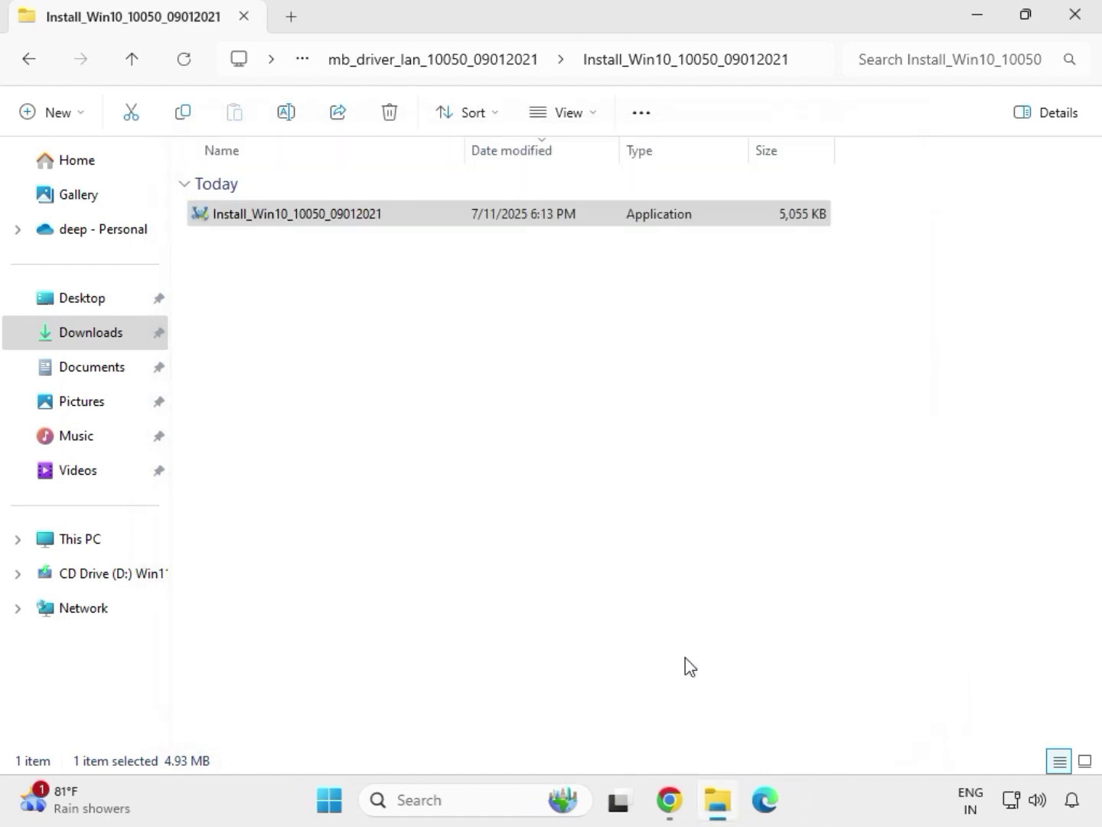
{"action": "left_click", "coordinate": [33, 67]}
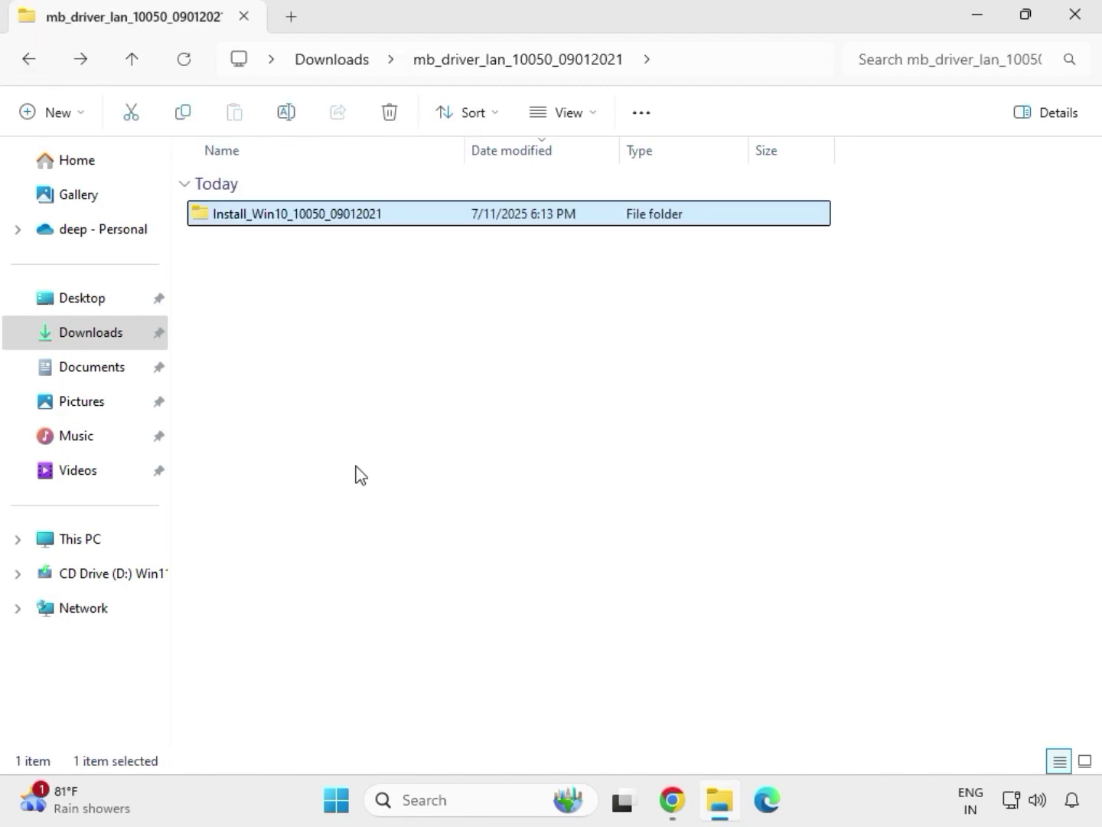
{"action": "left_click", "coordinate": [25, 60]}
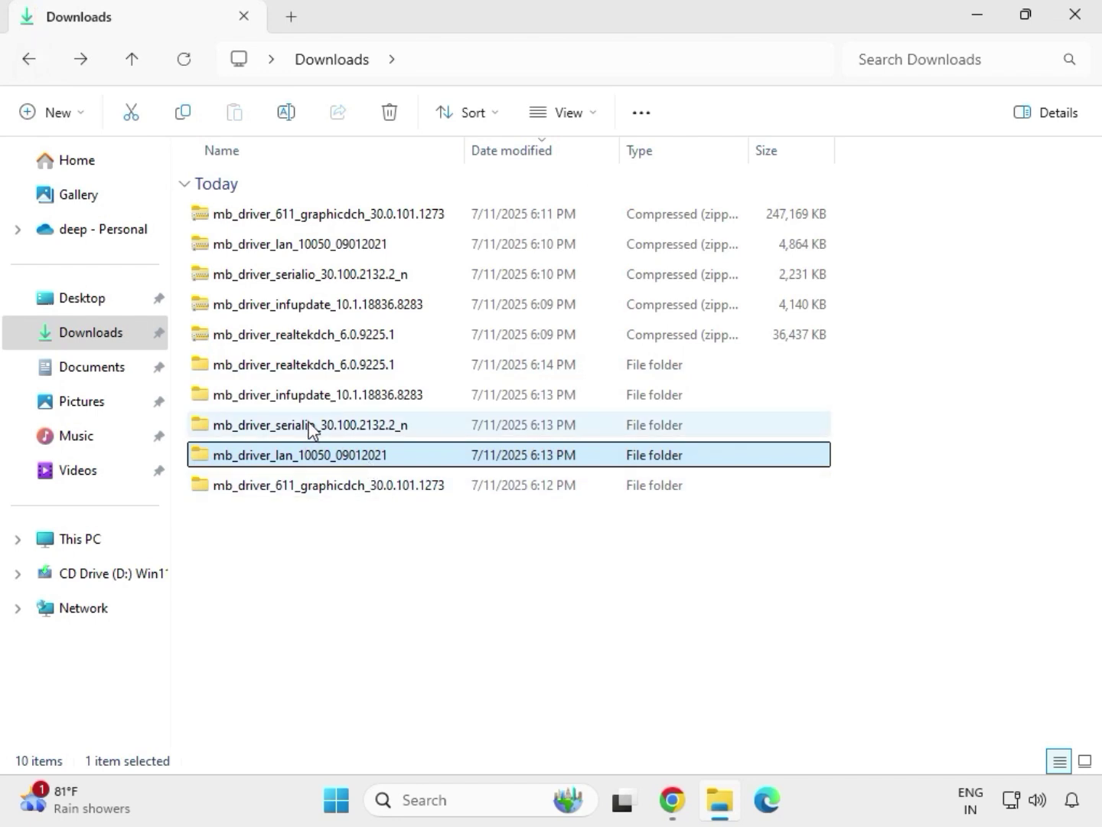
- Try to install the Intel Serial IO driver by running SetupSerialIO as administrator from its extracted folder, close the setup, and return to Downloads
{"action": "double_click", "coordinate": [310, 430]}
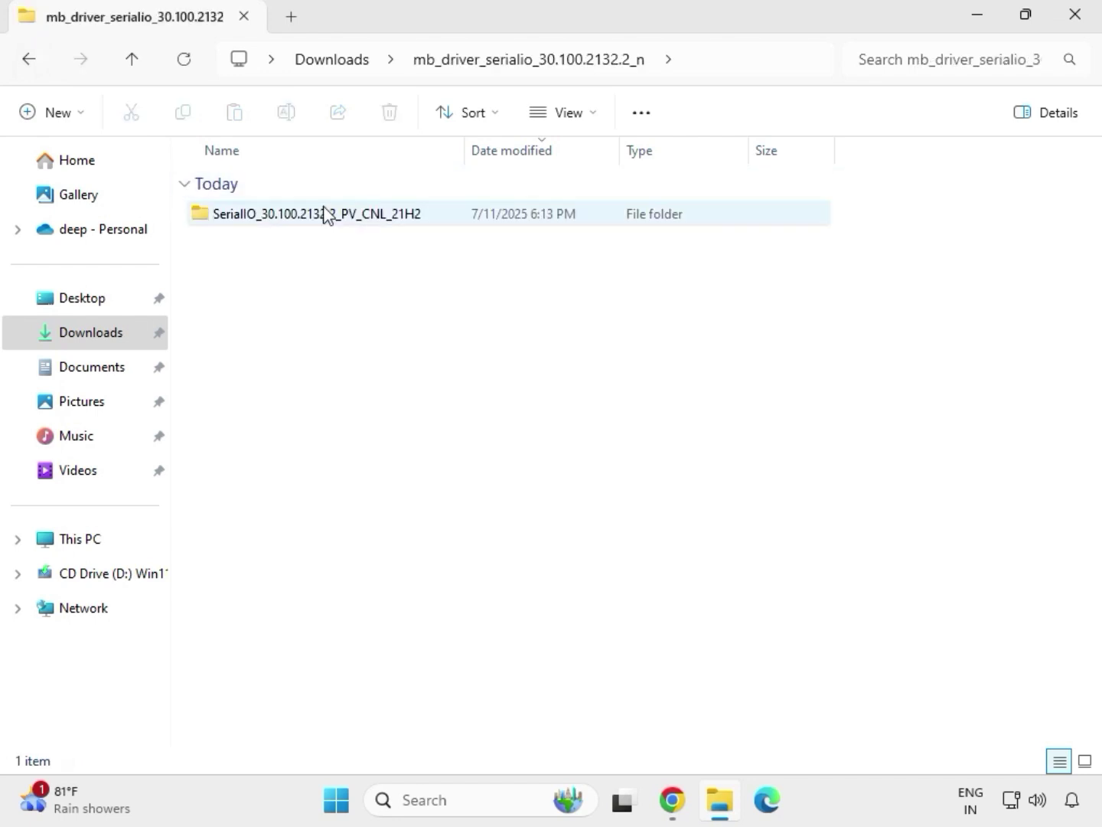
{"action": "double_click", "coordinate": [325, 214]}
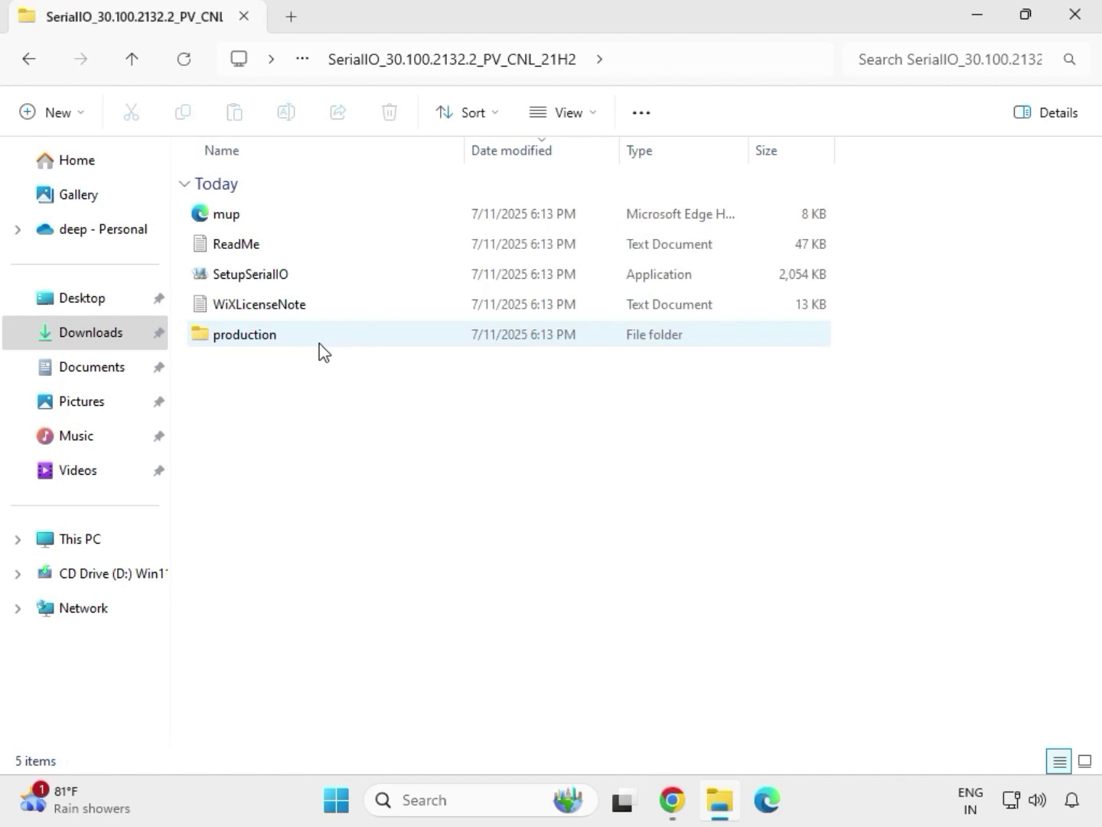
{"action": "left_click", "coordinate": [276, 285]}
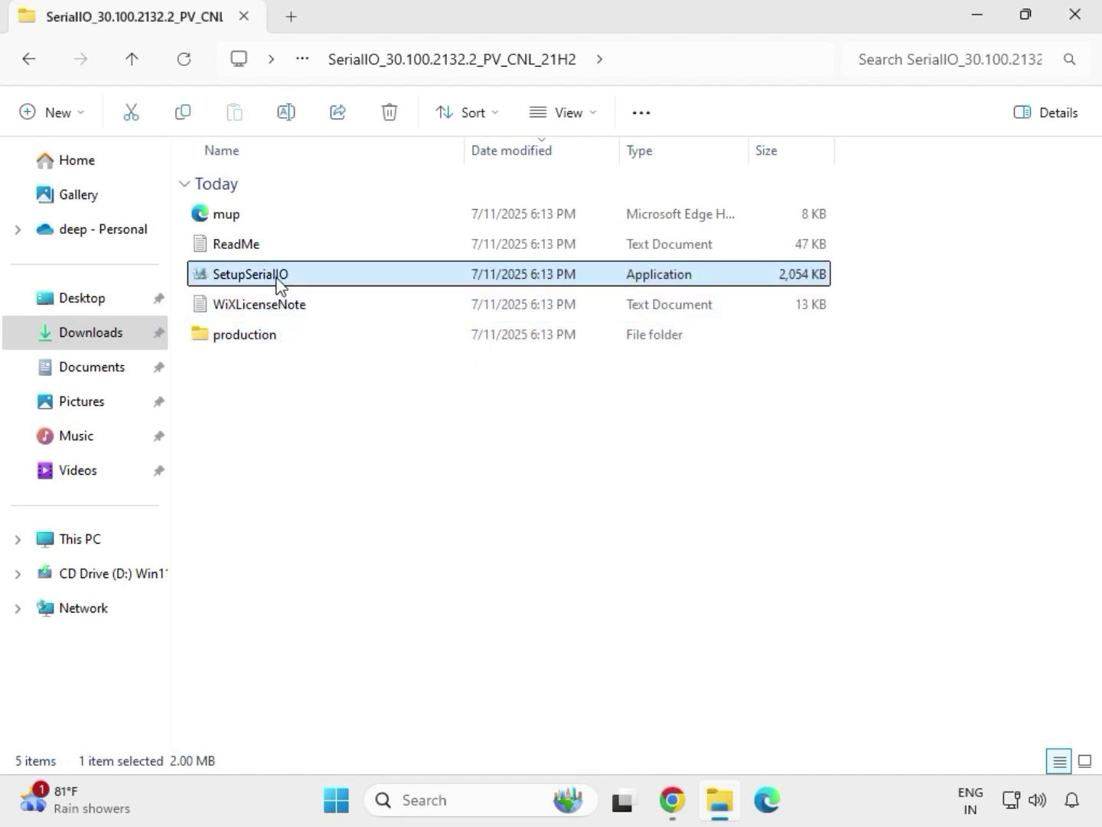
{"action": "right_click", "coordinate": [277, 284]}
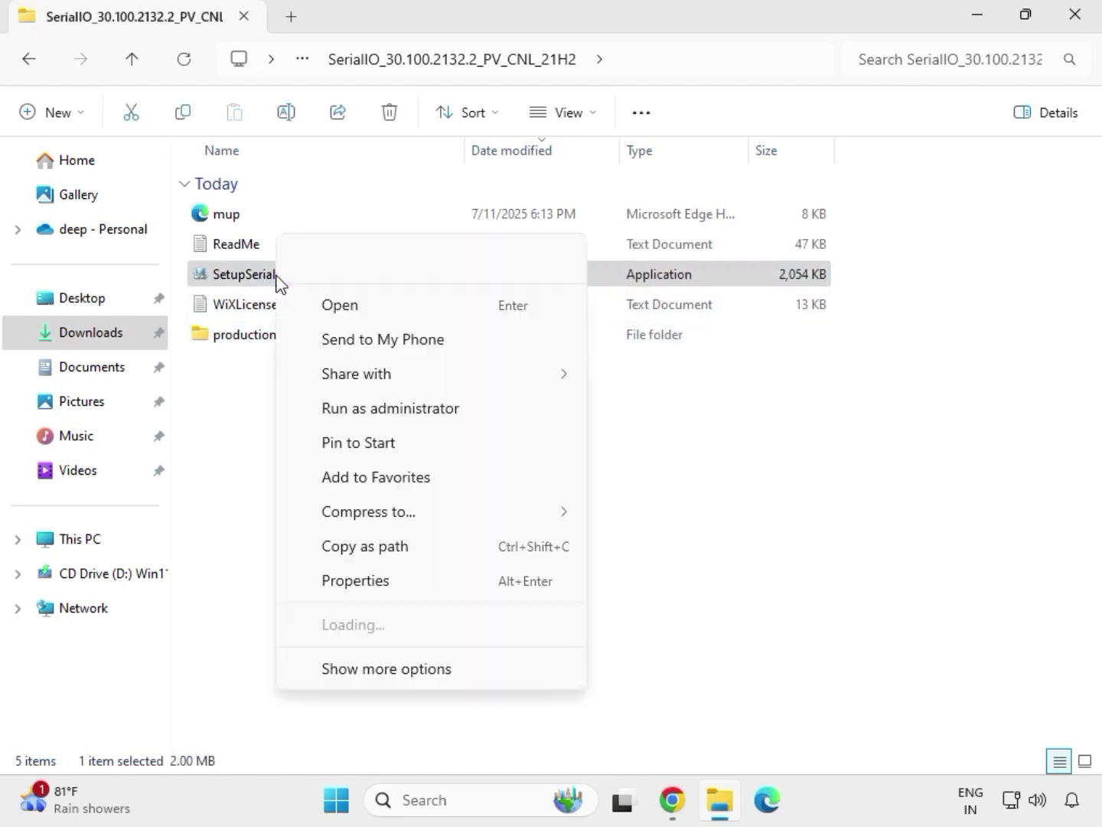
{"action": "left_click", "coordinate": [382, 412]}
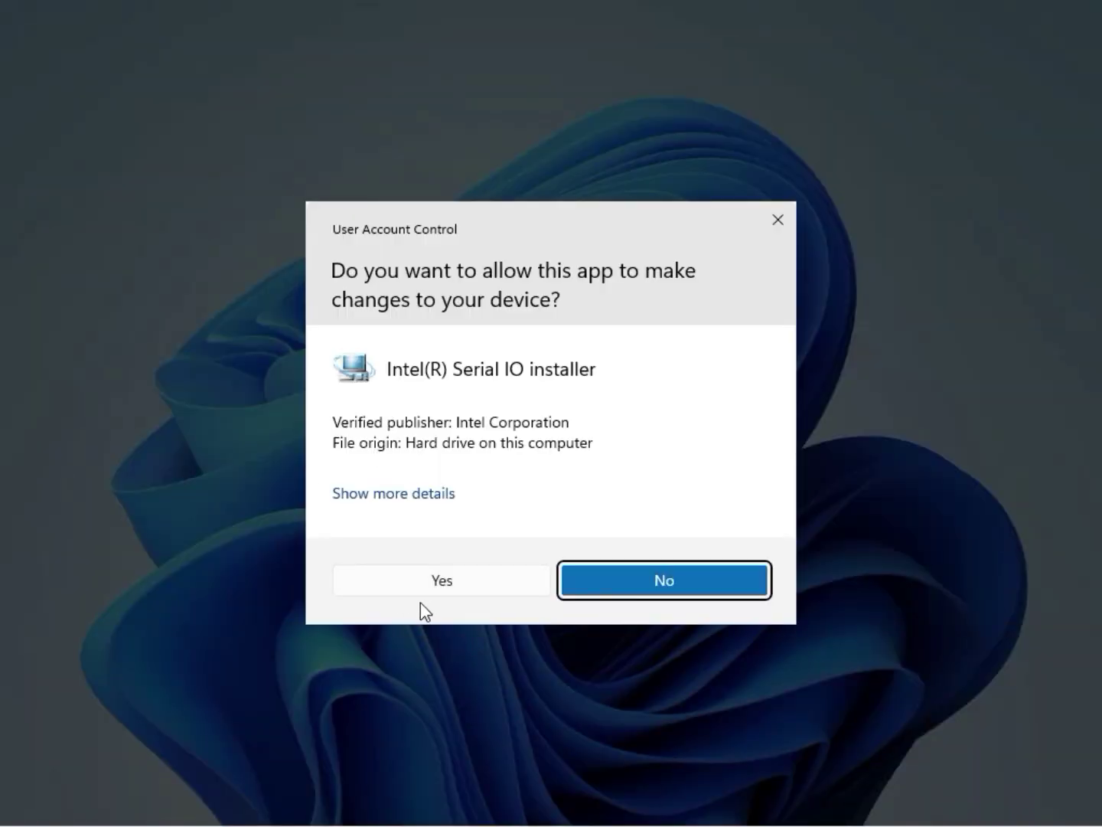
{"action": "left_click", "coordinate": [435, 580]}
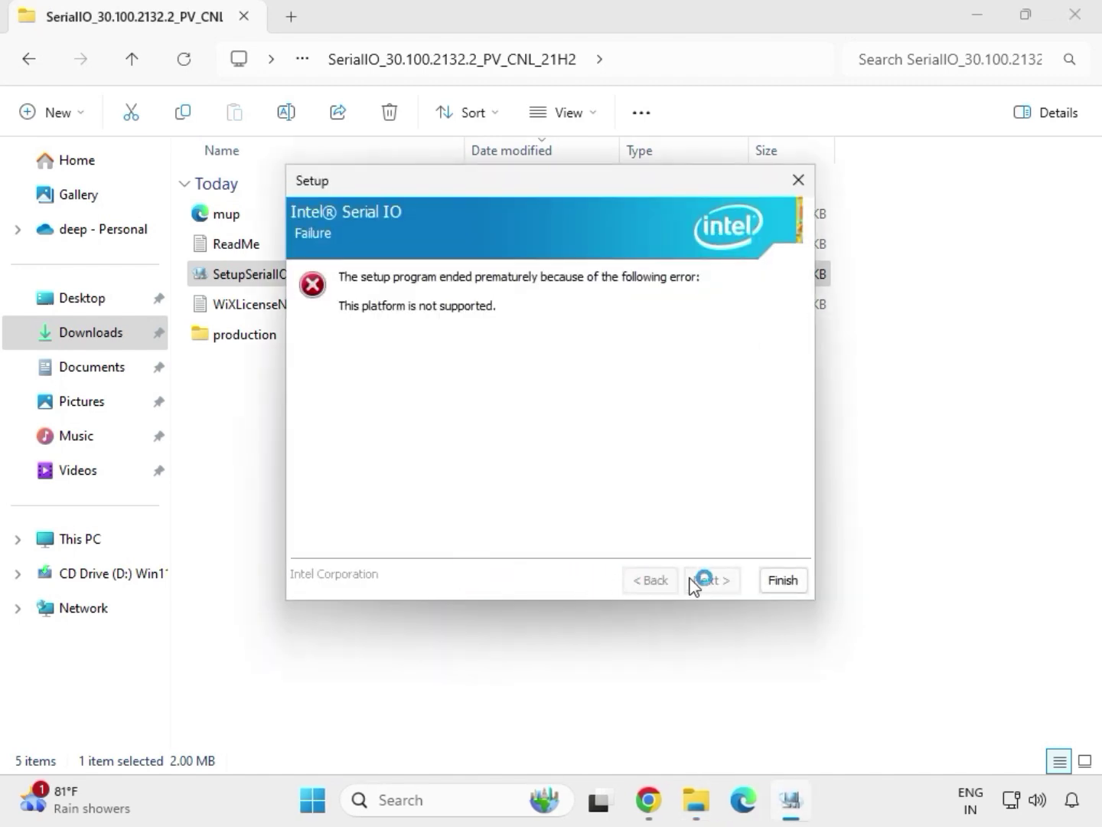
{"action": "left_click", "coordinate": [781, 582]}
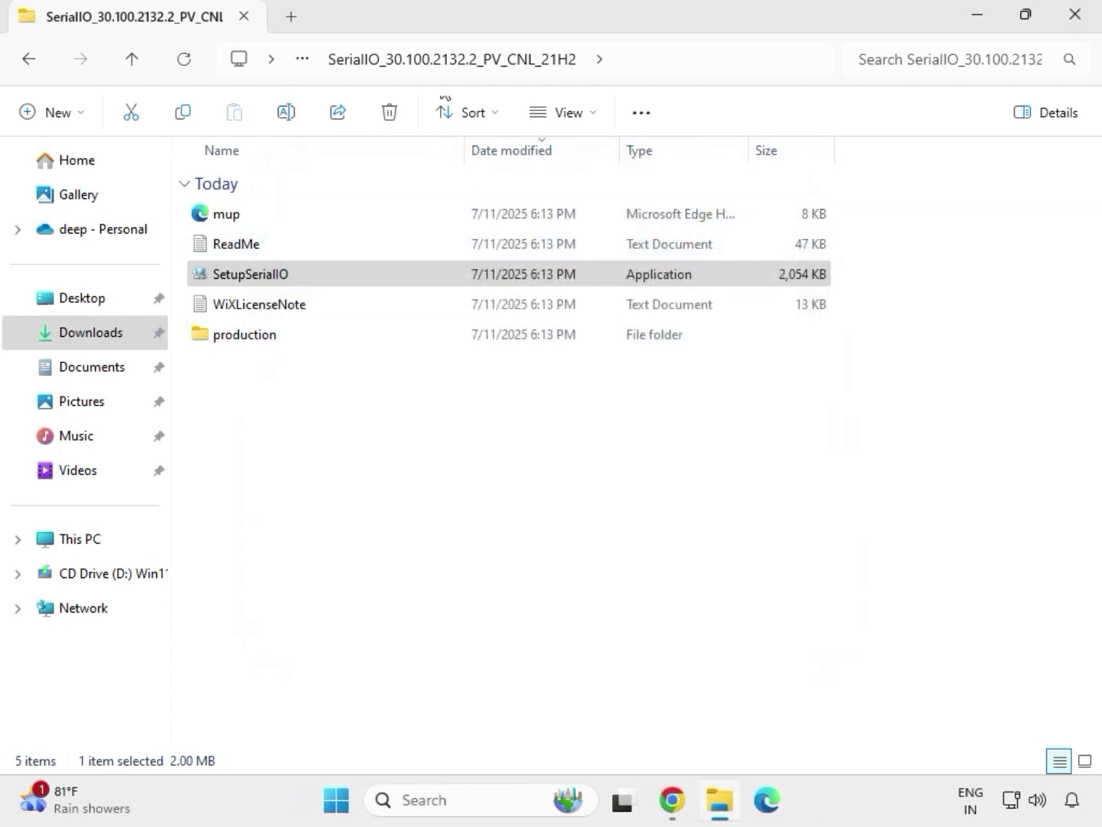
{"action": "left_click", "coordinate": [30, 65]}
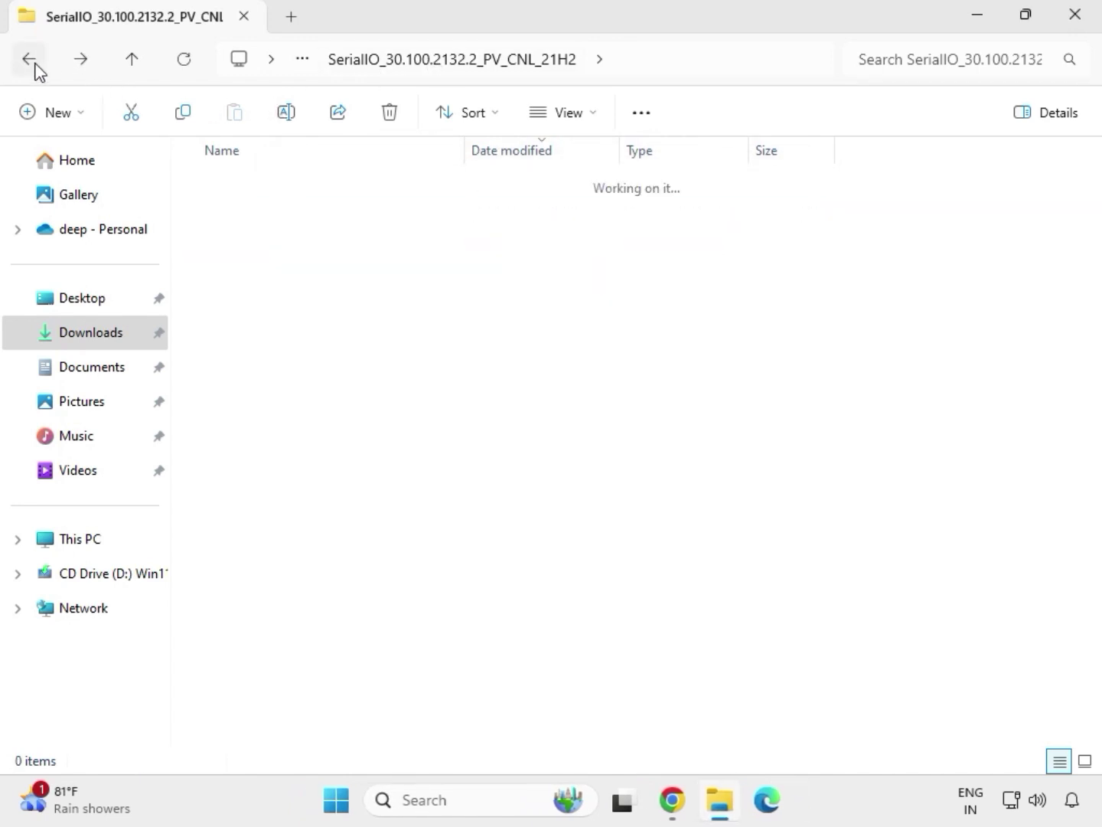
{"action": "left_click", "coordinate": [31, 66]}
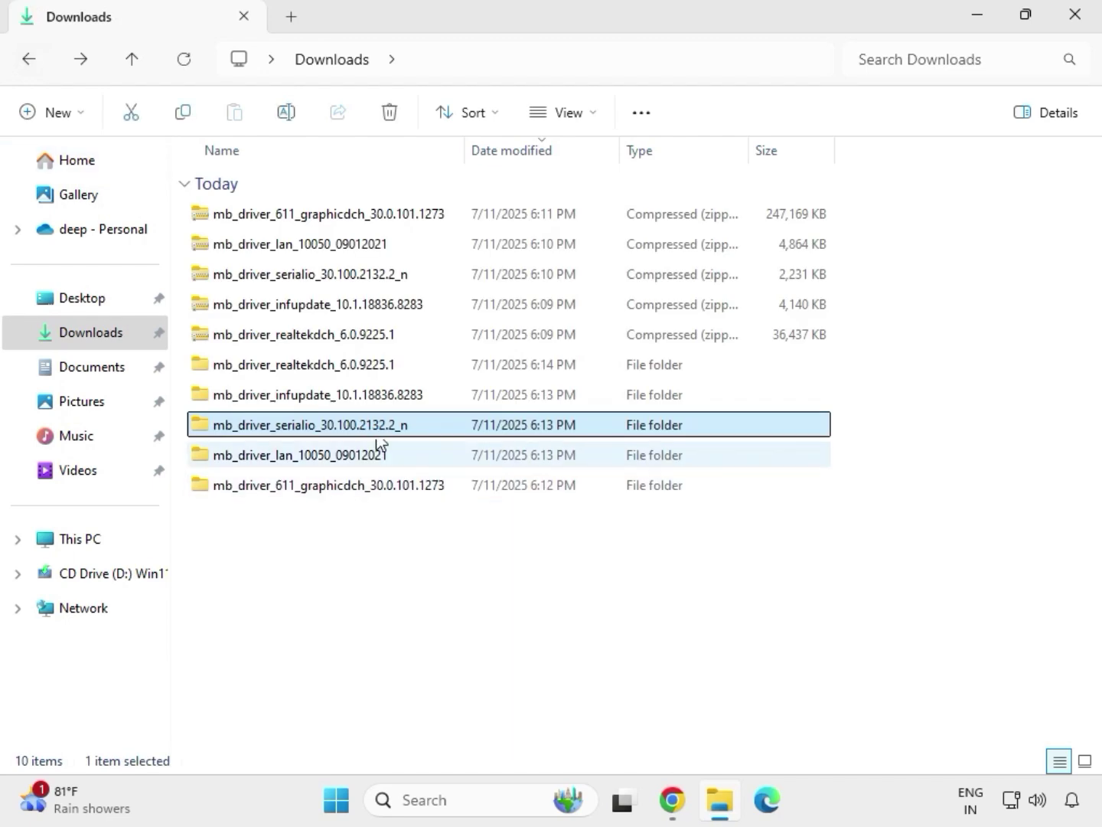
- Run SetupChipset as administrator from the Chipset-10.1.18836.8283-Public-MUP folder inside mb_driver_infupdate_10.1.18836.8283 and allow the changes
{"action": "left_click", "coordinate": [288, 403]}
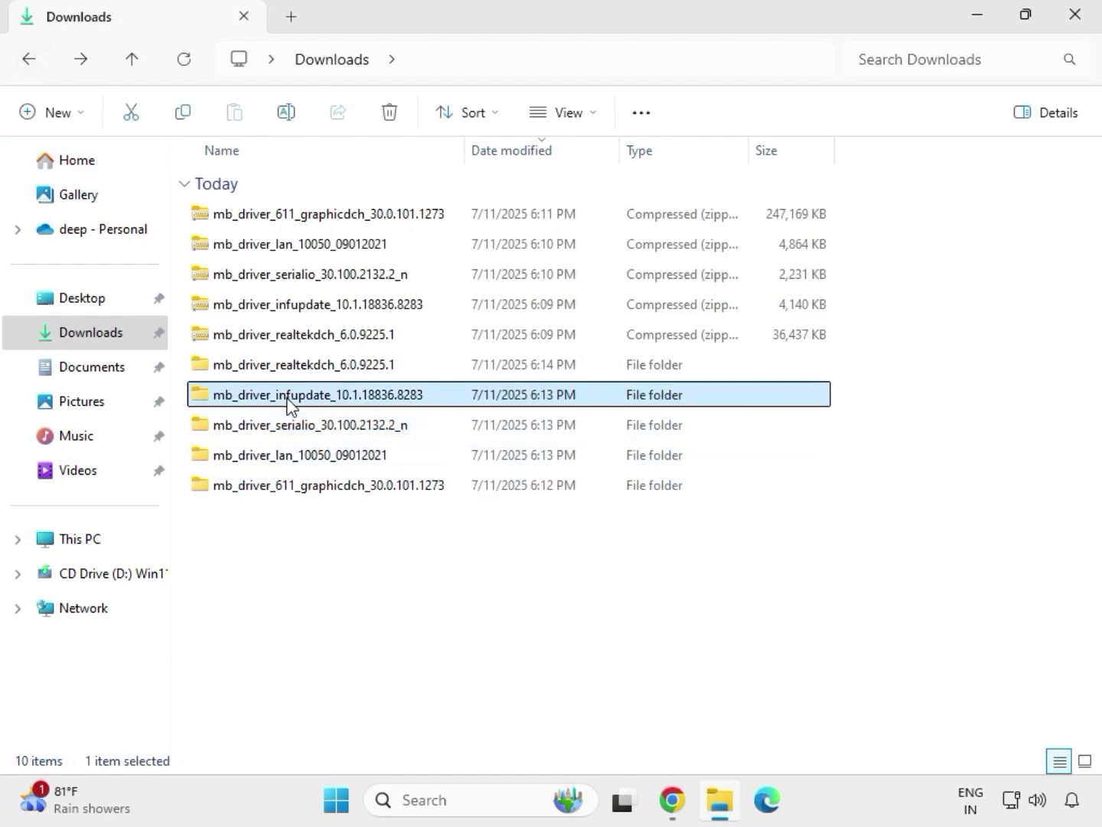
{"action": "double_click", "coordinate": [288, 402]}
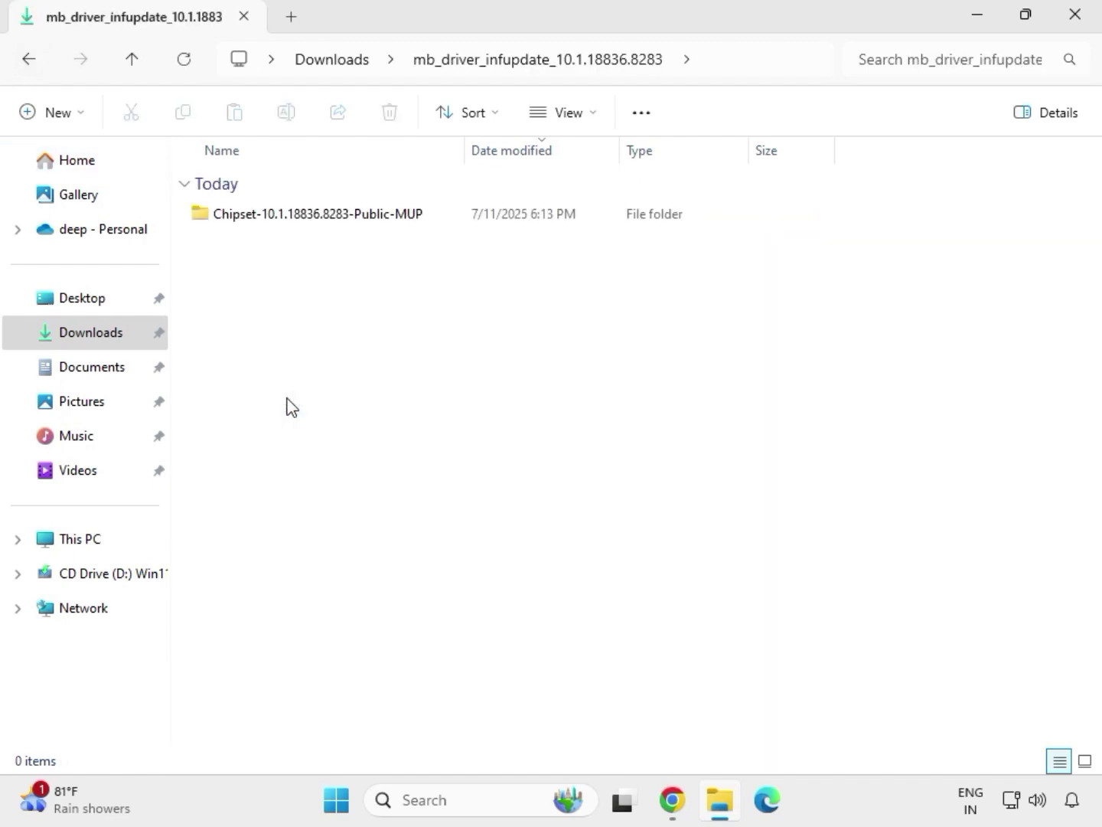
{"action": "double_click", "coordinate": [292, 217]}
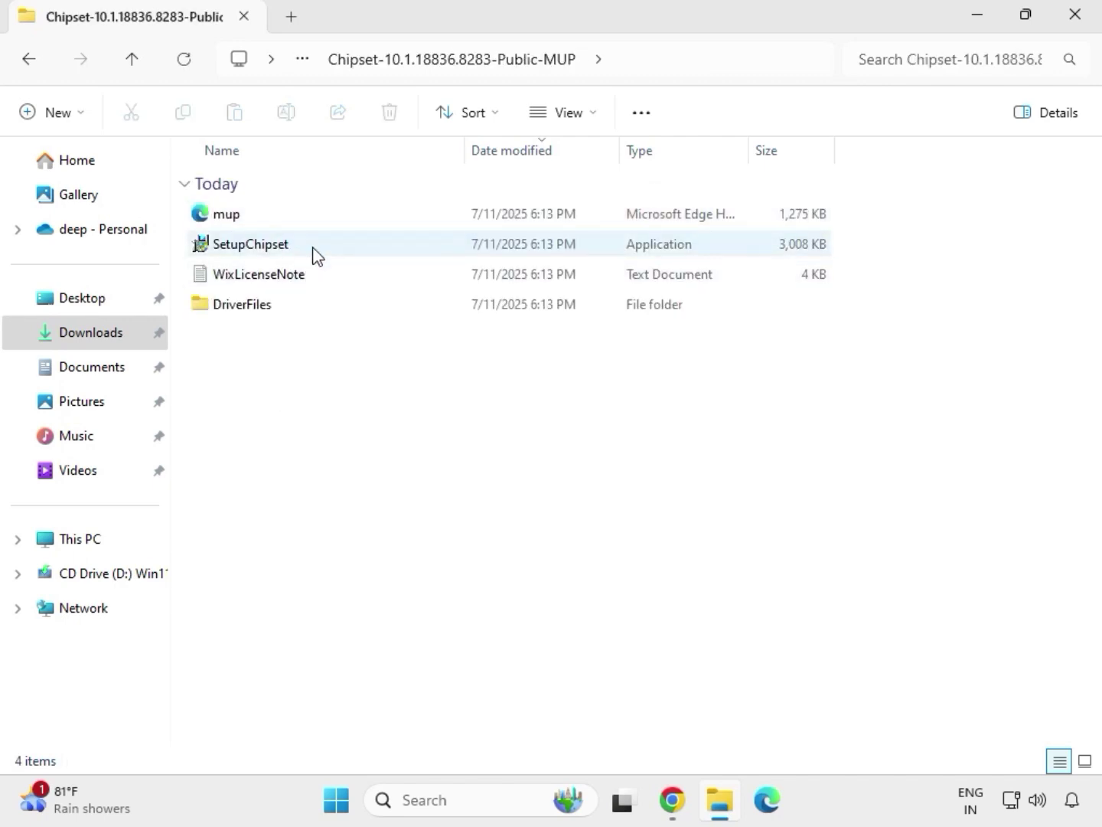
{"action": "left_click", "coordinate": [312, 247]}
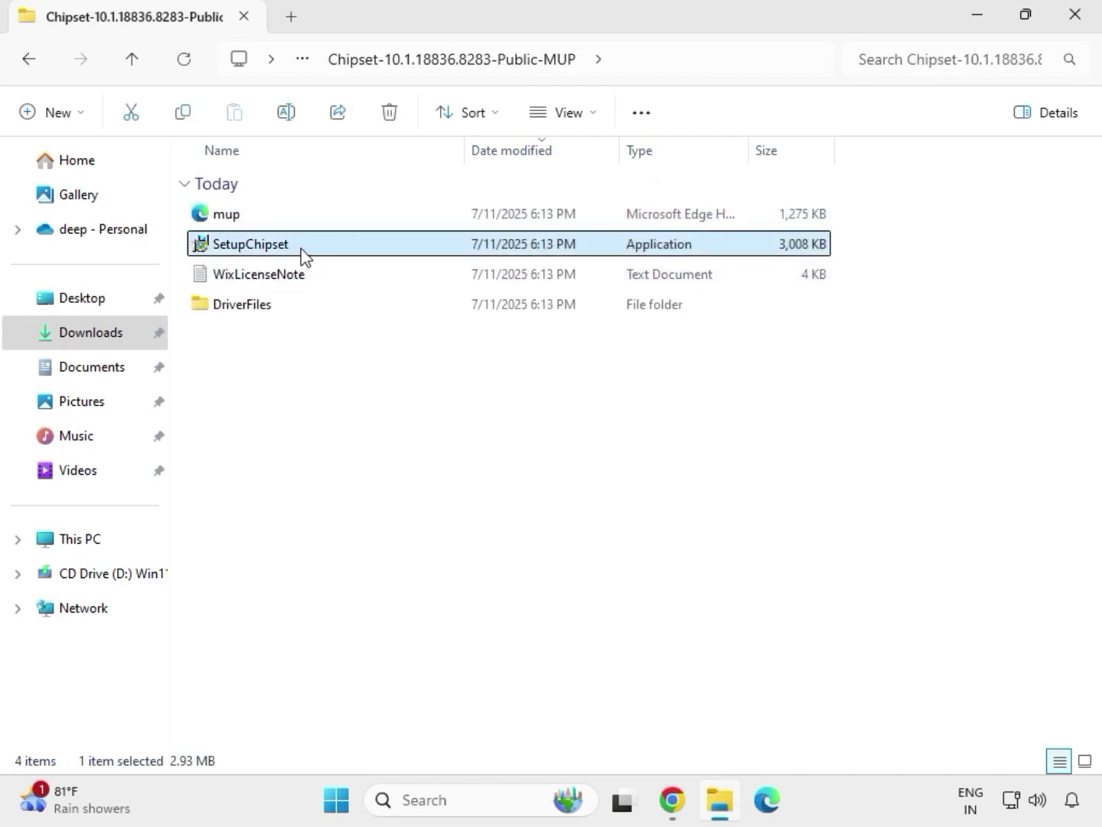
{"action": "right_click", "coordinate": [303, 250]}
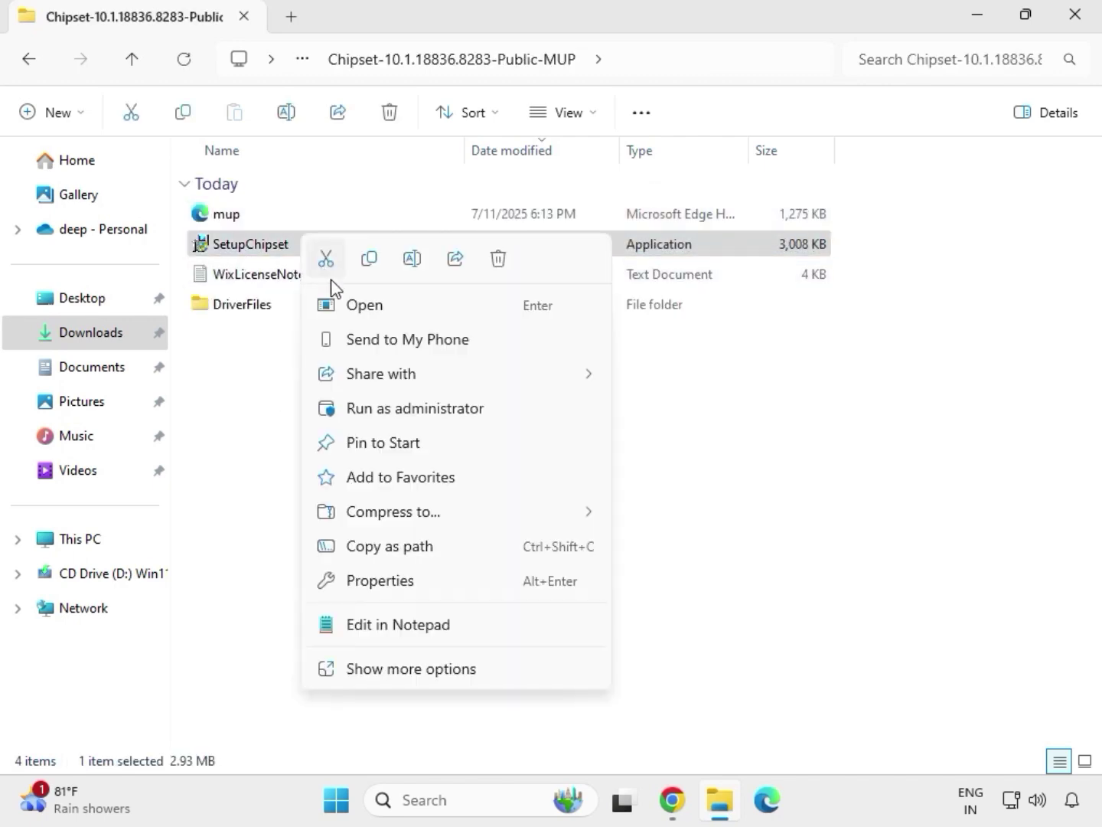
{"action": "left_click", "coordinate": [389, 401]}
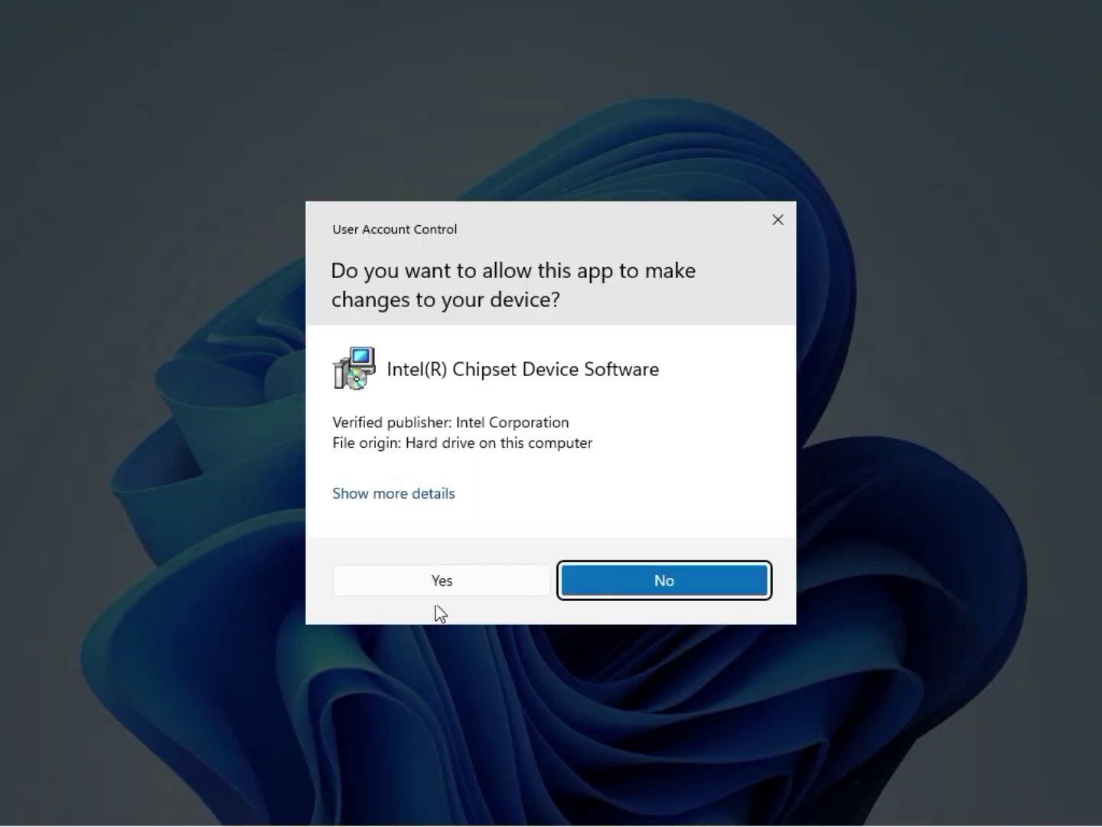
{"action": "left_click", "coordinate": [438, 589]}
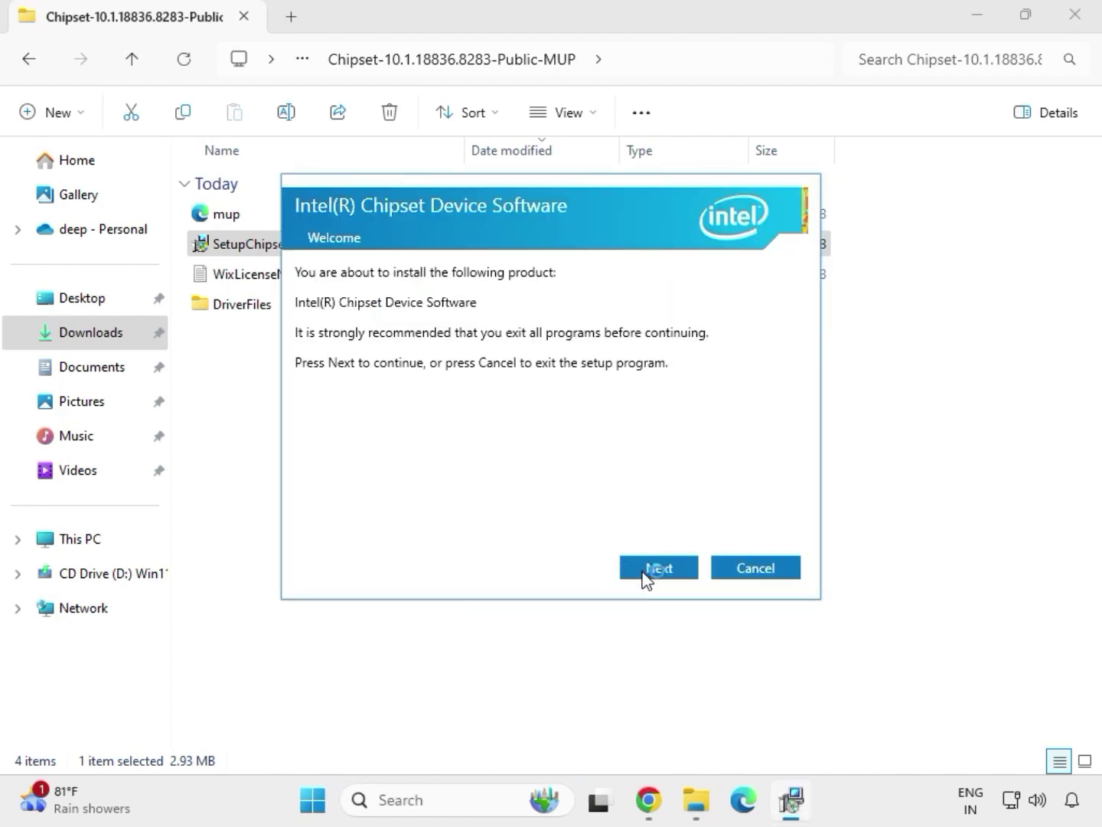
- Install the Intel Chipset Device Software through its setup wizard, close the setup, and return to the Downloads folder
{"action": "left_click", "coordinate": [645, 576]}
{"action": "left_click", "coordinate": [644, 571]}
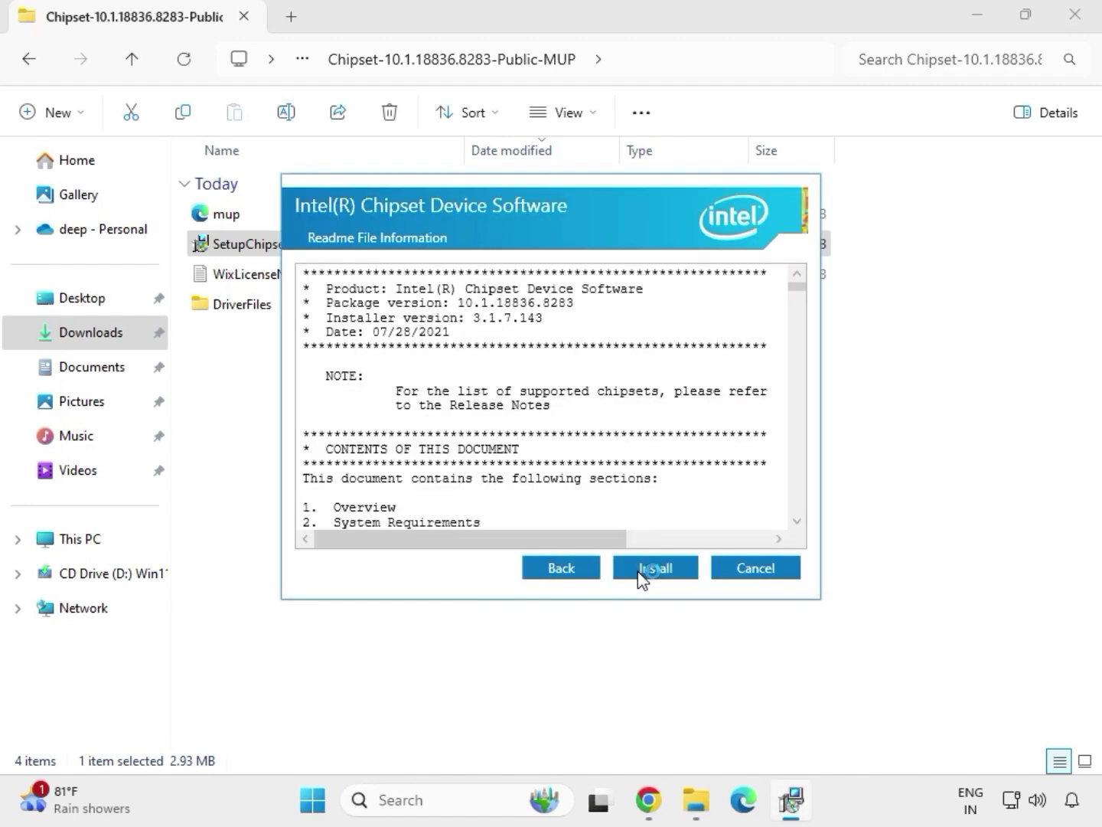
{"action": "left_click", "coordinate": [676, 574]}
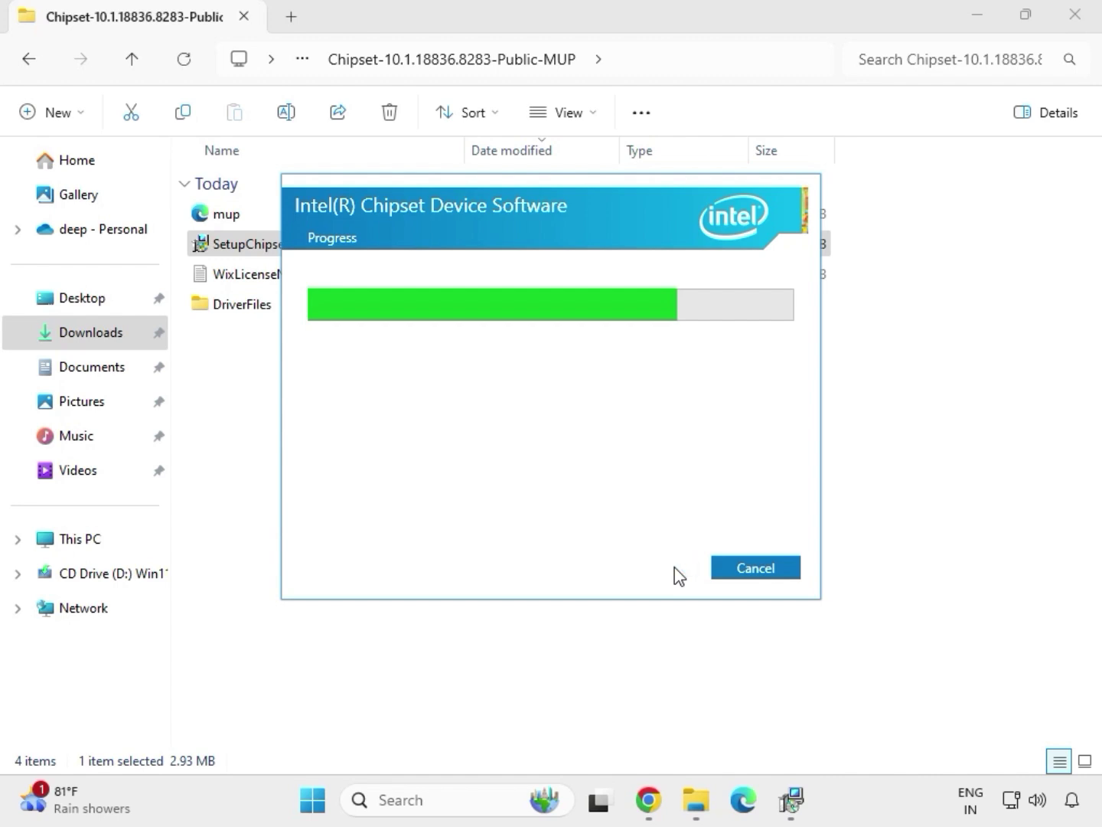
{"action": "left_click", "coordinate": [757, 570]}
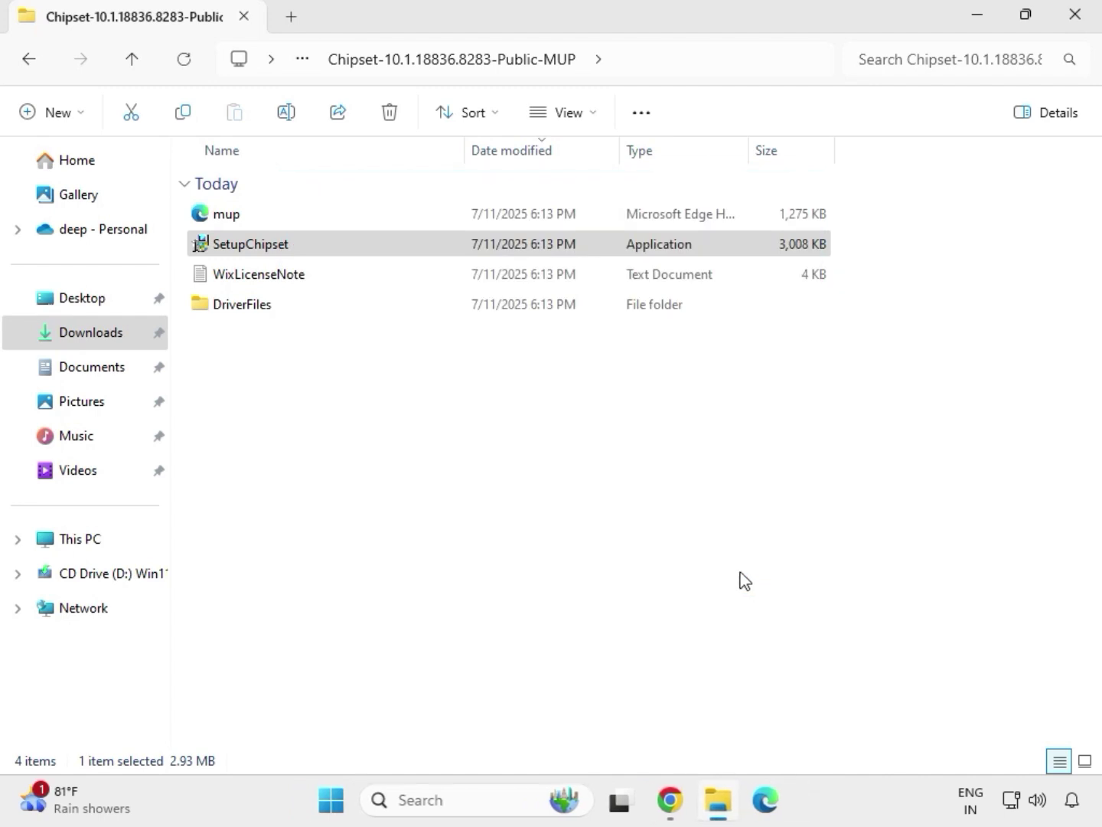
{"action": "double_click", "coordinate": [354, 244]}
{"action": "key", "text": "alt+Up"}
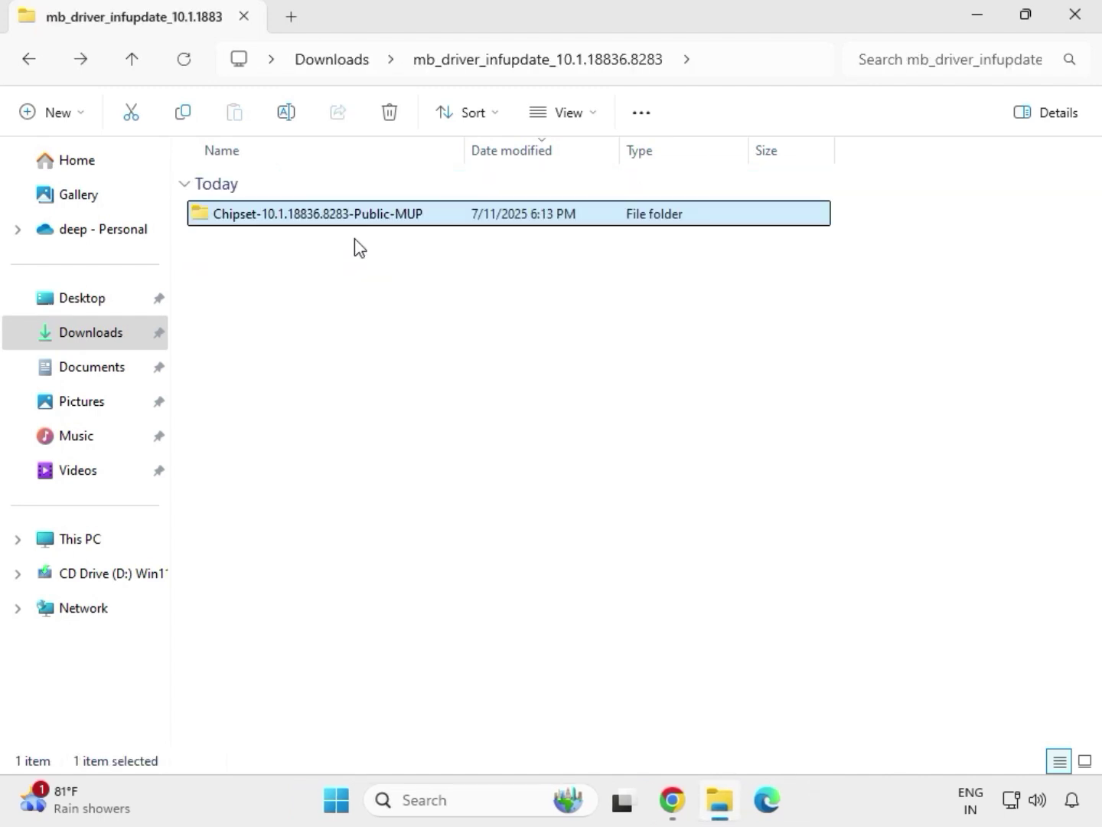
{"action": "key", "text": "alt+Up"}
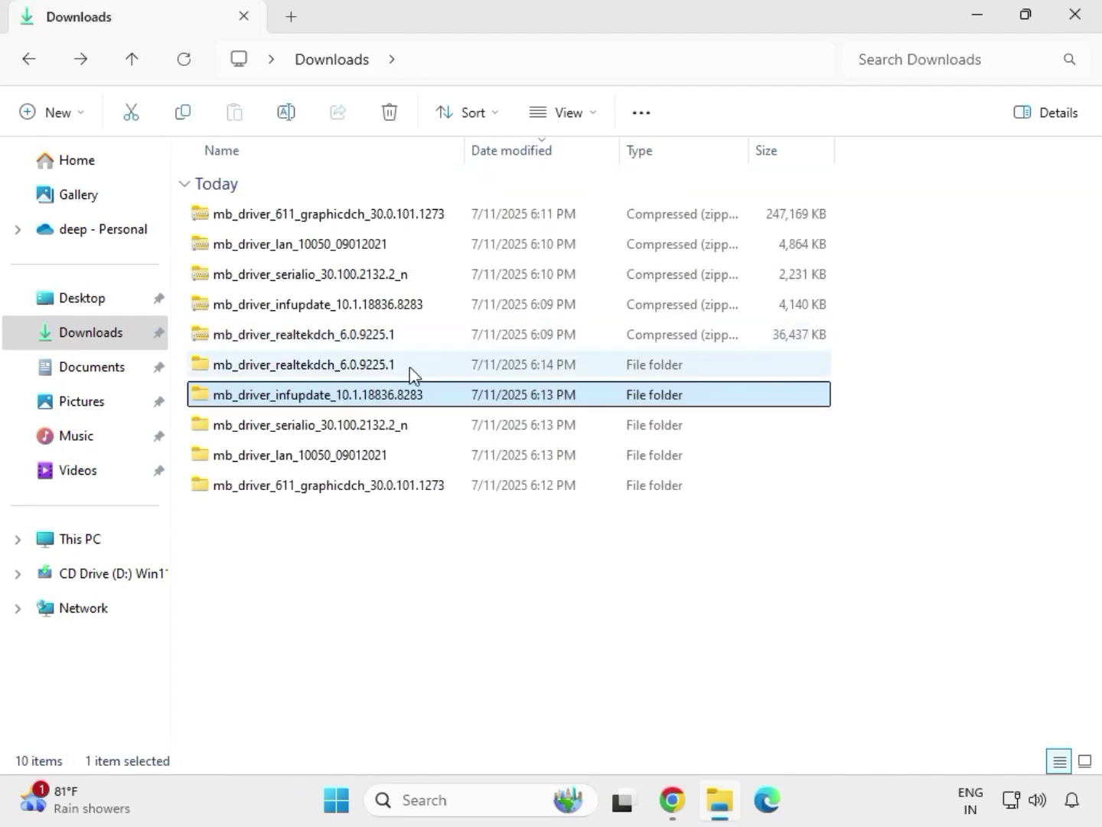
- Run the graphics installer mb_driver_611_graphicdch_30.0.101.1273 again as administrator from its extracted folder, allow the changes, and return to Downloads
{"action": "double_click", "coordinate": [410, 370]}
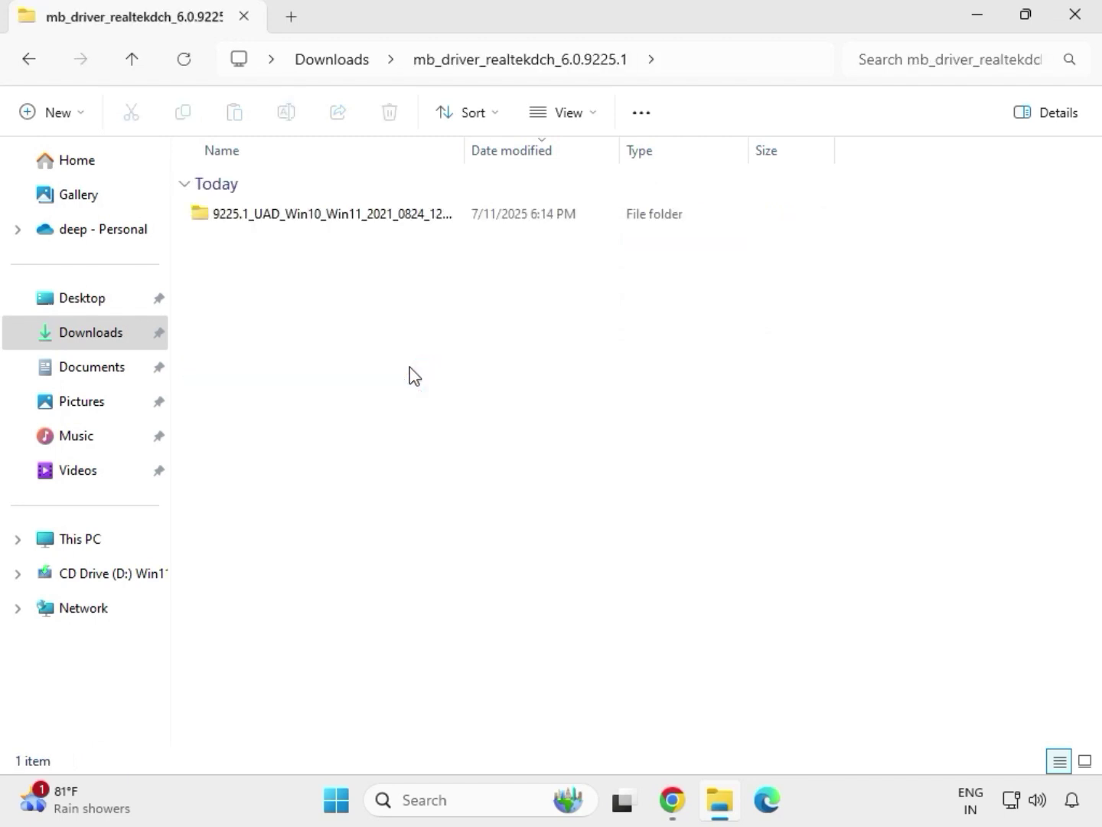
{"action": "left_click", "coordinate": [339, 65]}
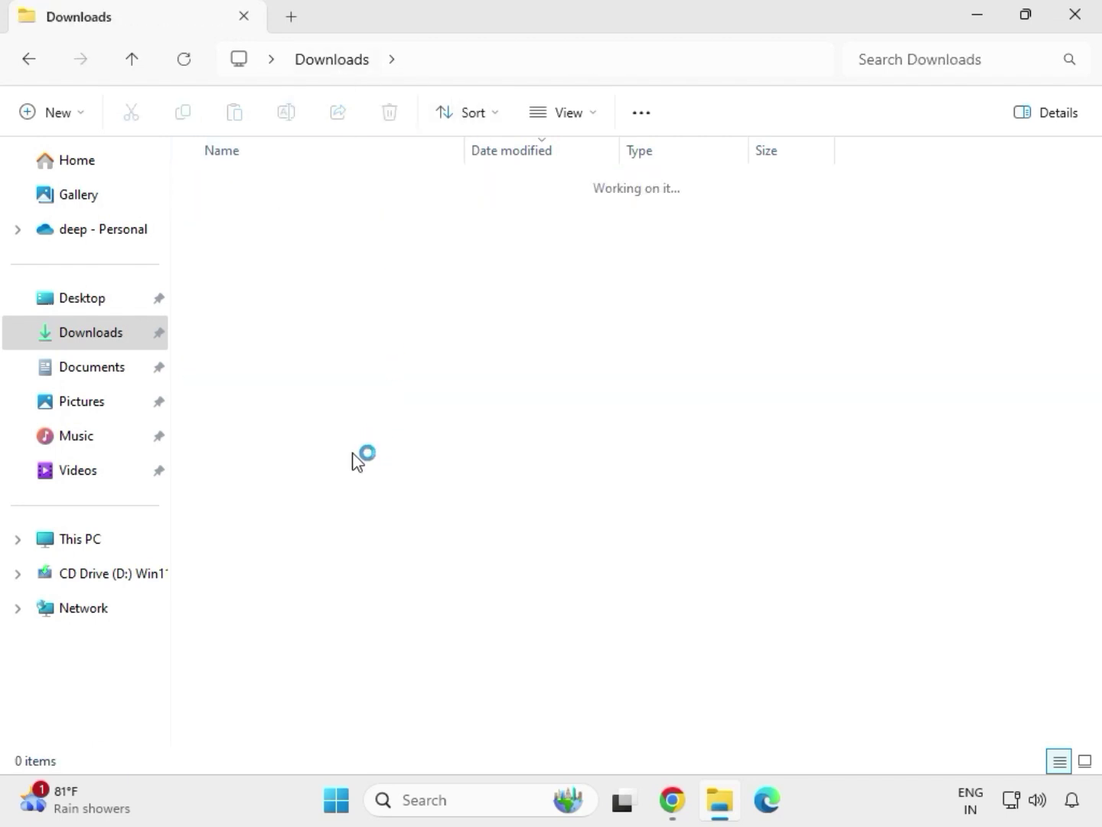
{"action": "left_click", "coordinate": [318, 491]}
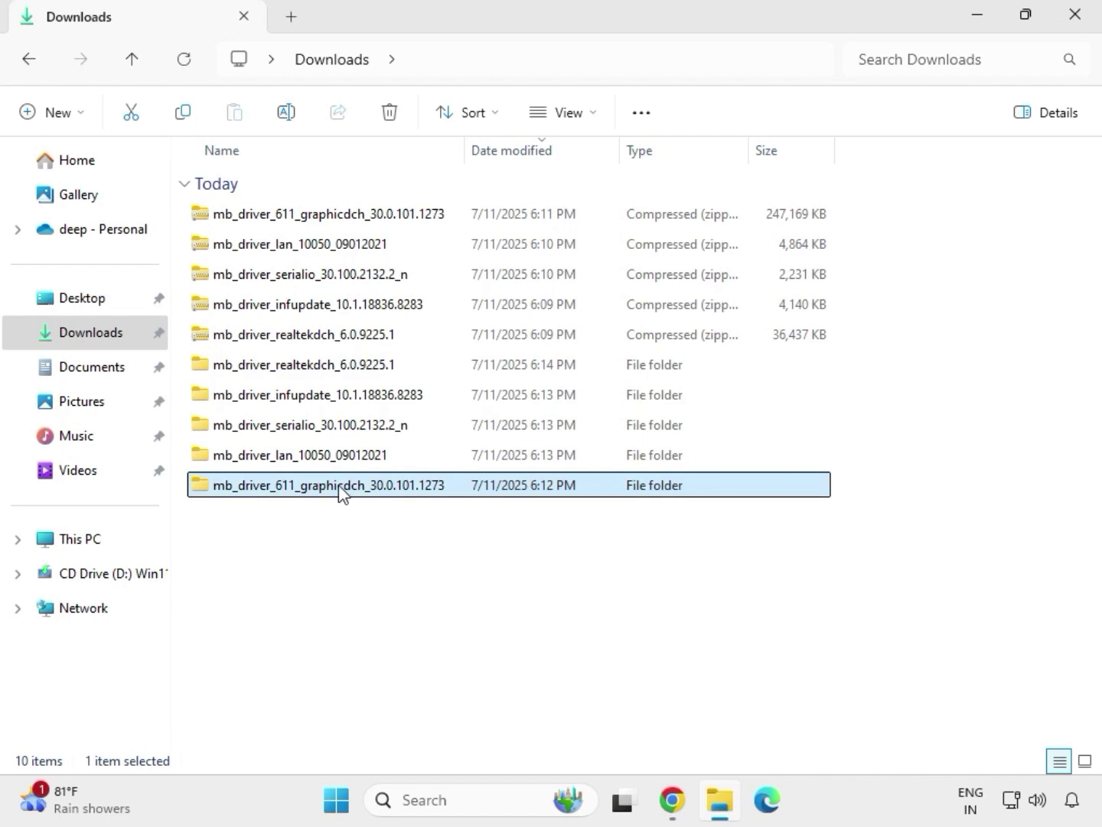
{"action": "double_click", "coordinate": [341, 491]}
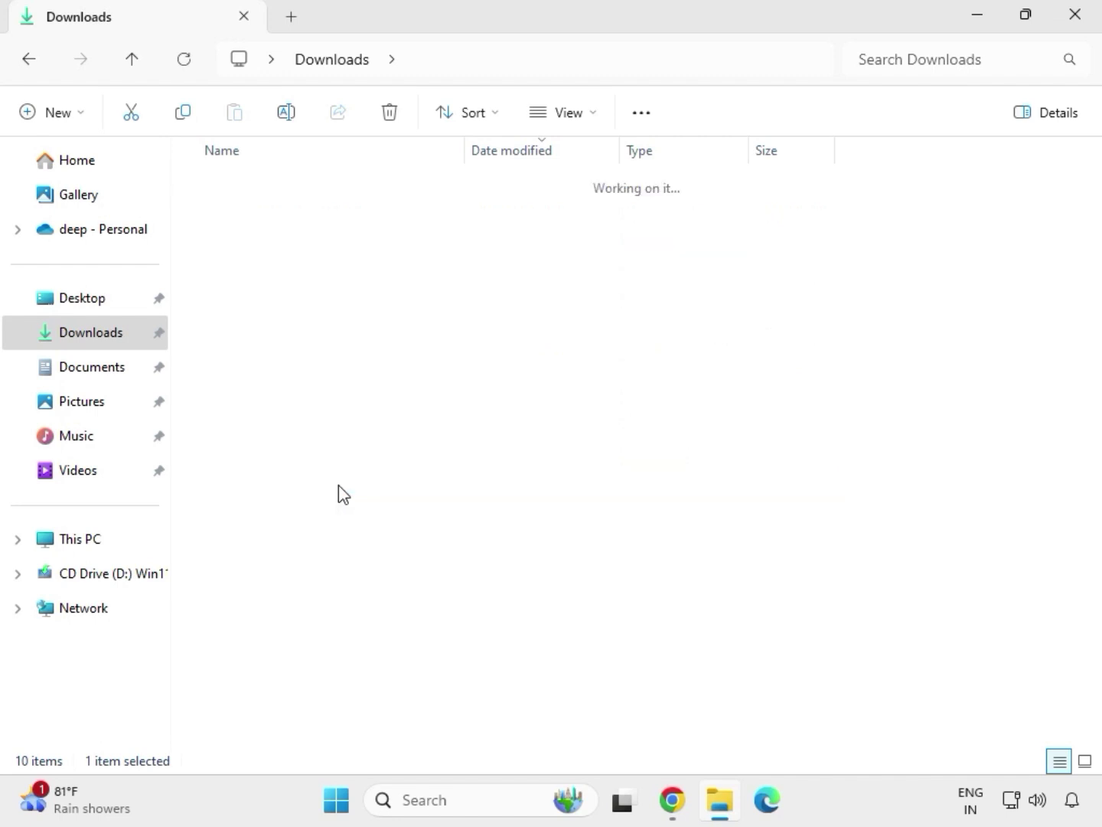
{"action": "left_click", "coordinate": [304, 219]}
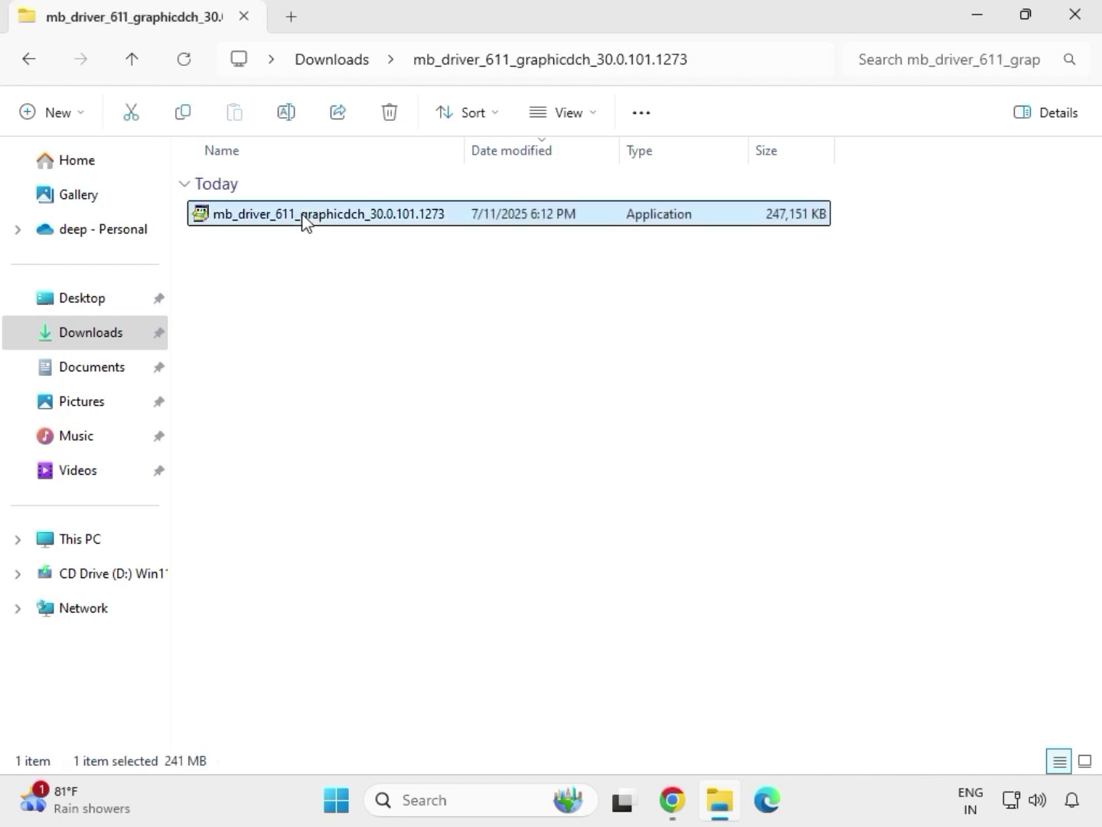
{"action": "right_click", "coordinate": [305, 216]}
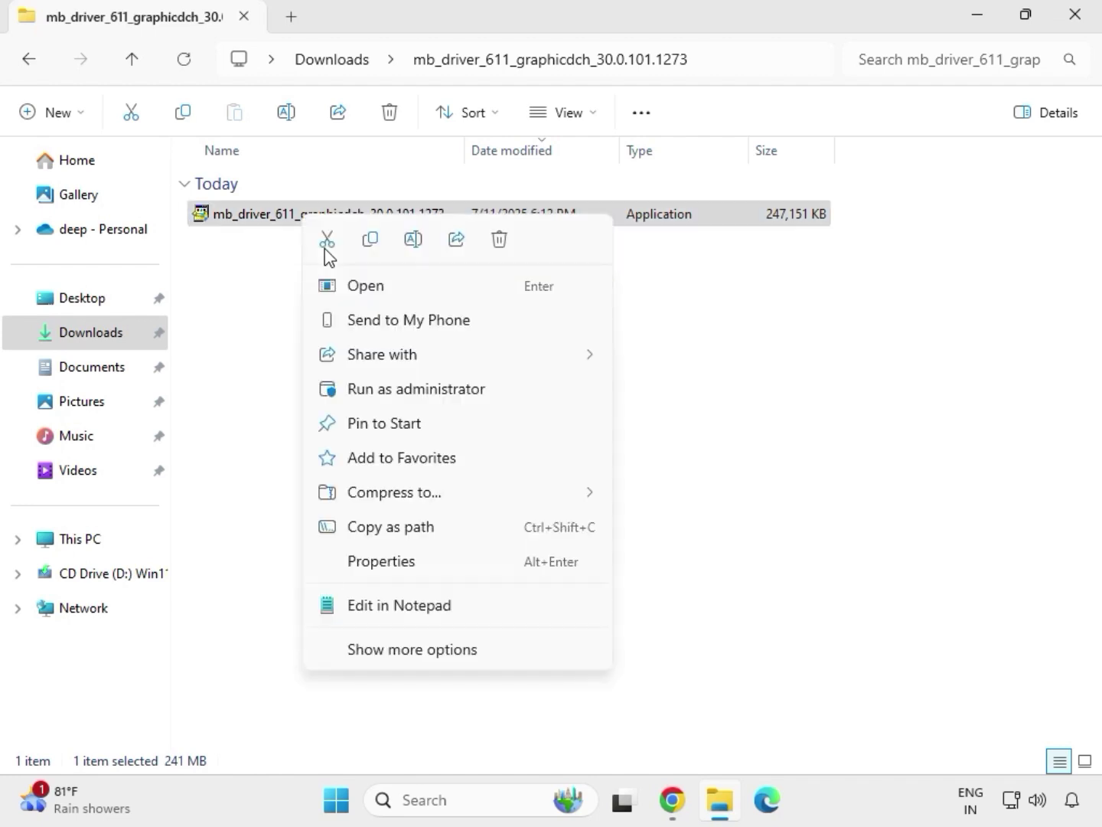
{"action": "left_click", "coordinate": [419, 389]}
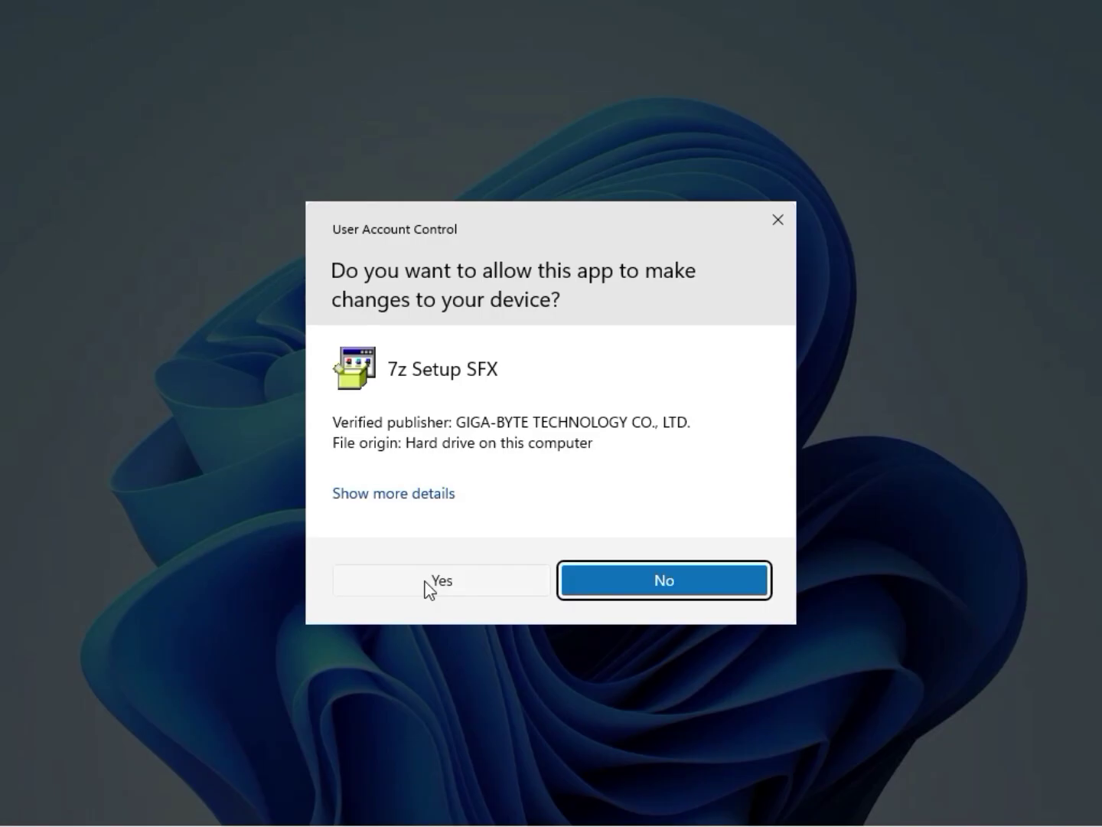
{"action": "left_click", "coordinate": [425, 582]}
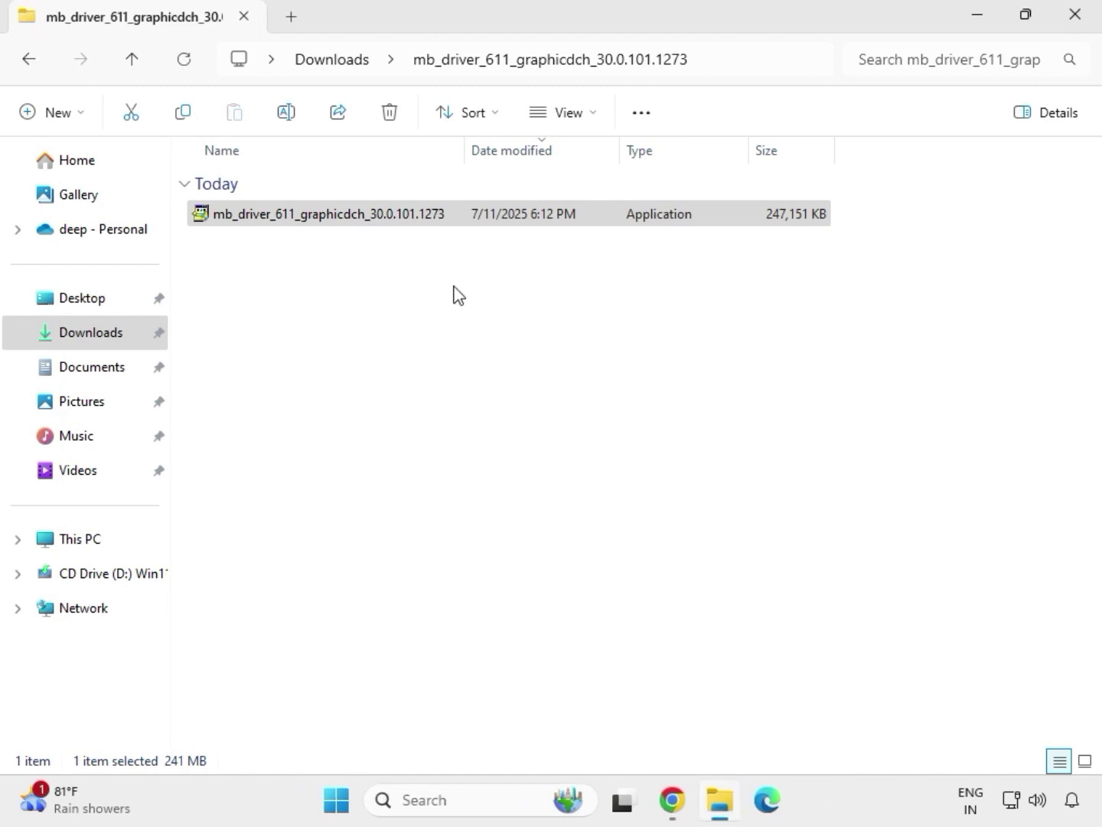
{"action": "left_click", "coordinate": [342, 60]}
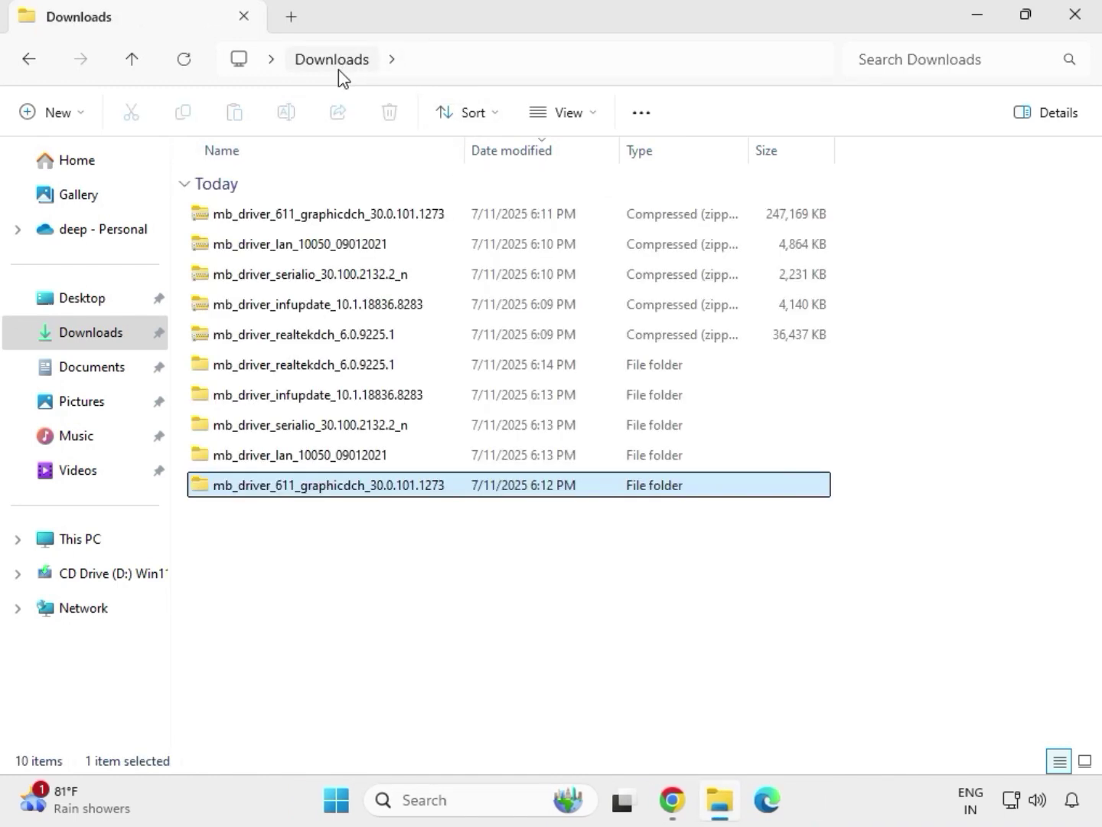
- Run the Realtek audio Setup application as administrator from the 9225.1_UAD_Win10_Win11 folder inside mb_driver_realtekdch_6.0.9225.1 and allow the changes
{"action": "double_click", "coordinate": [339, 366]}
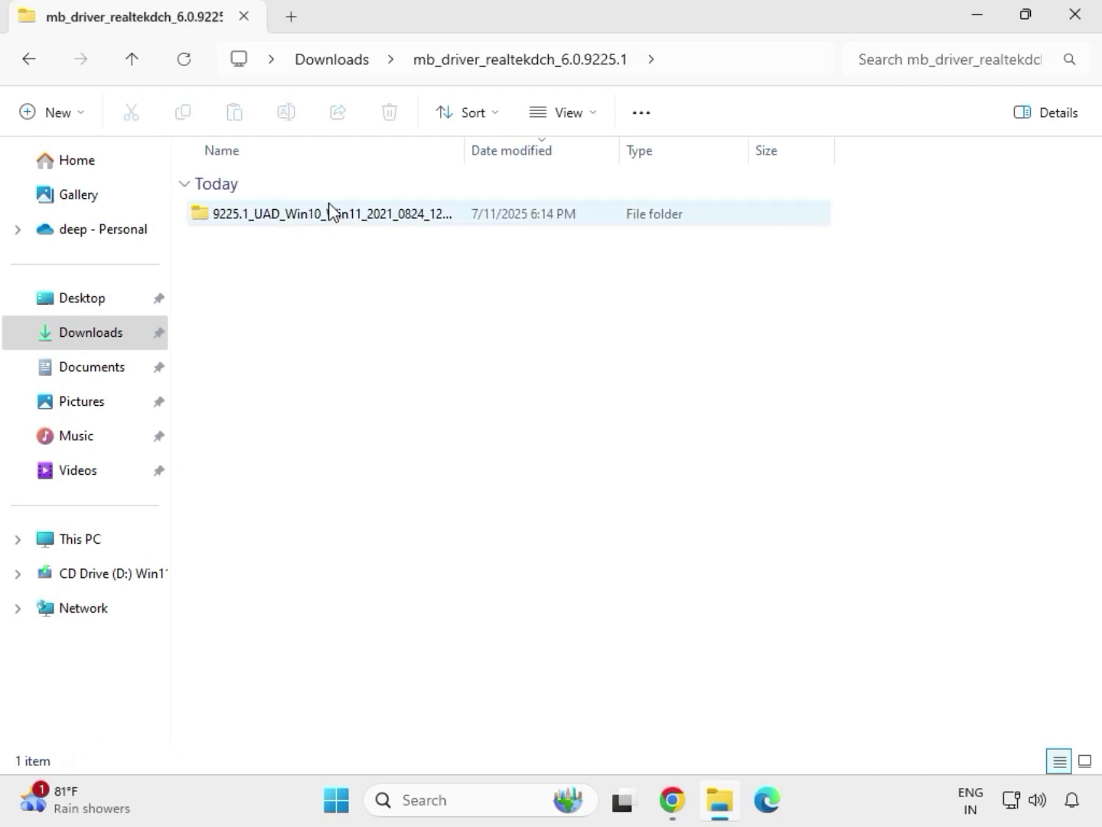
{"action": "double_click", "coordinate": [322, 215]}
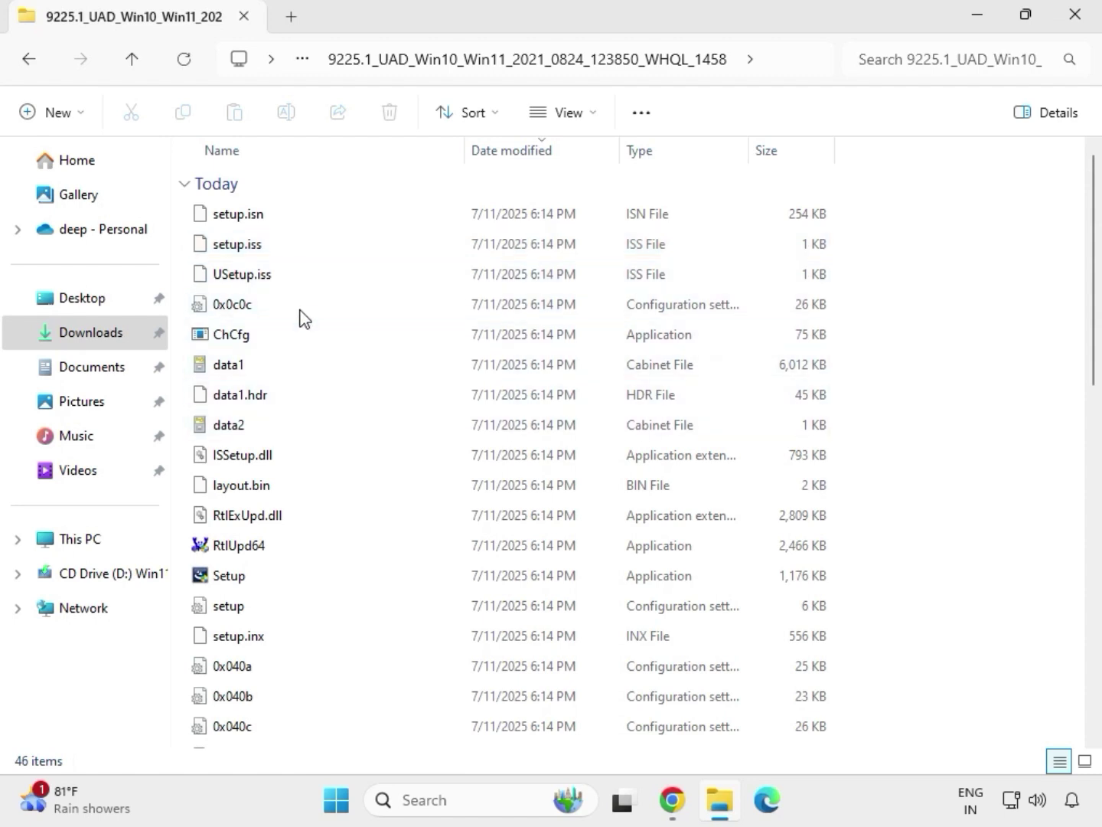
{"action": "left_click", "coordinate": [297, 578]}
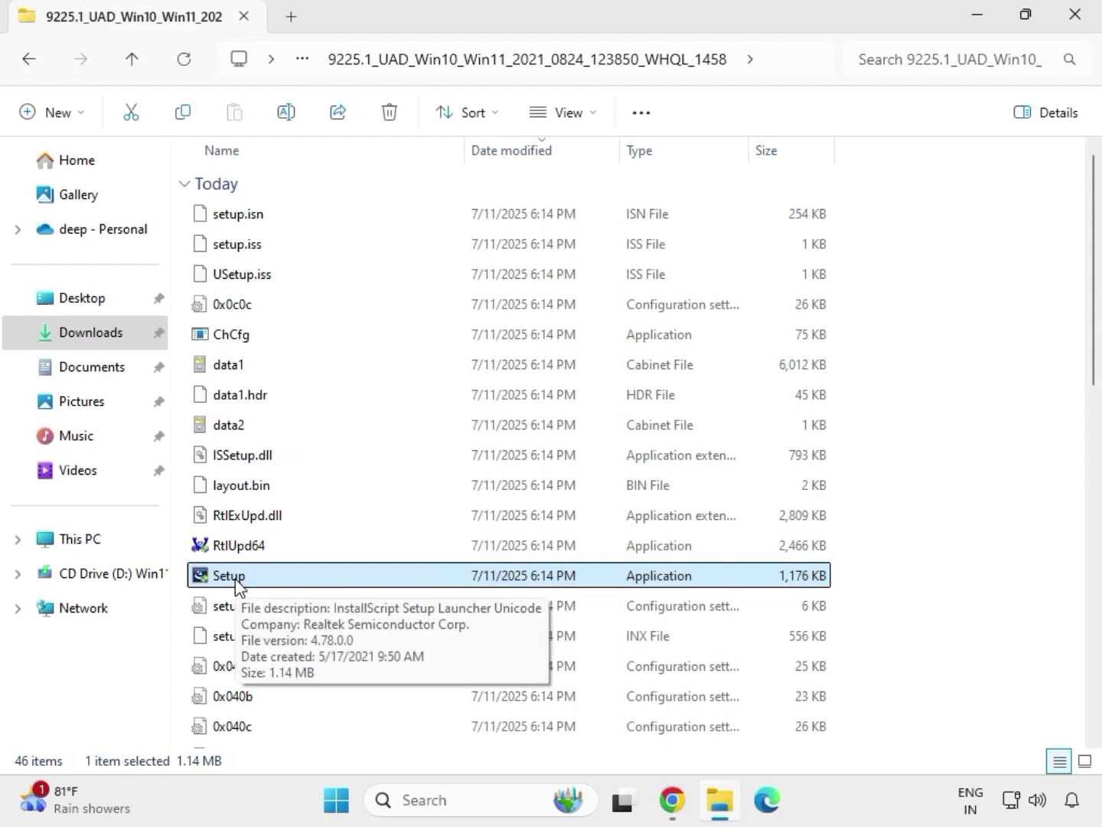
{"action": "right_click", "coordinate": [253, 585]}
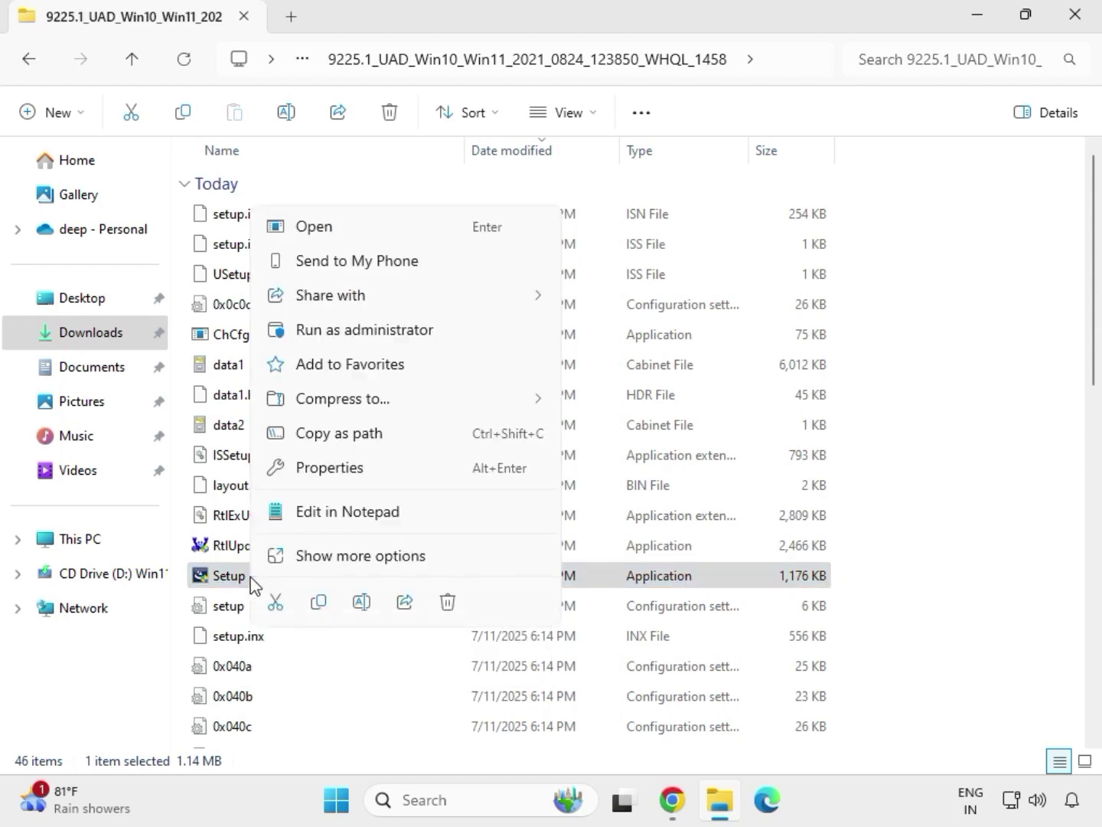
{"action": "left_click", "coordinate": [340, 337]}
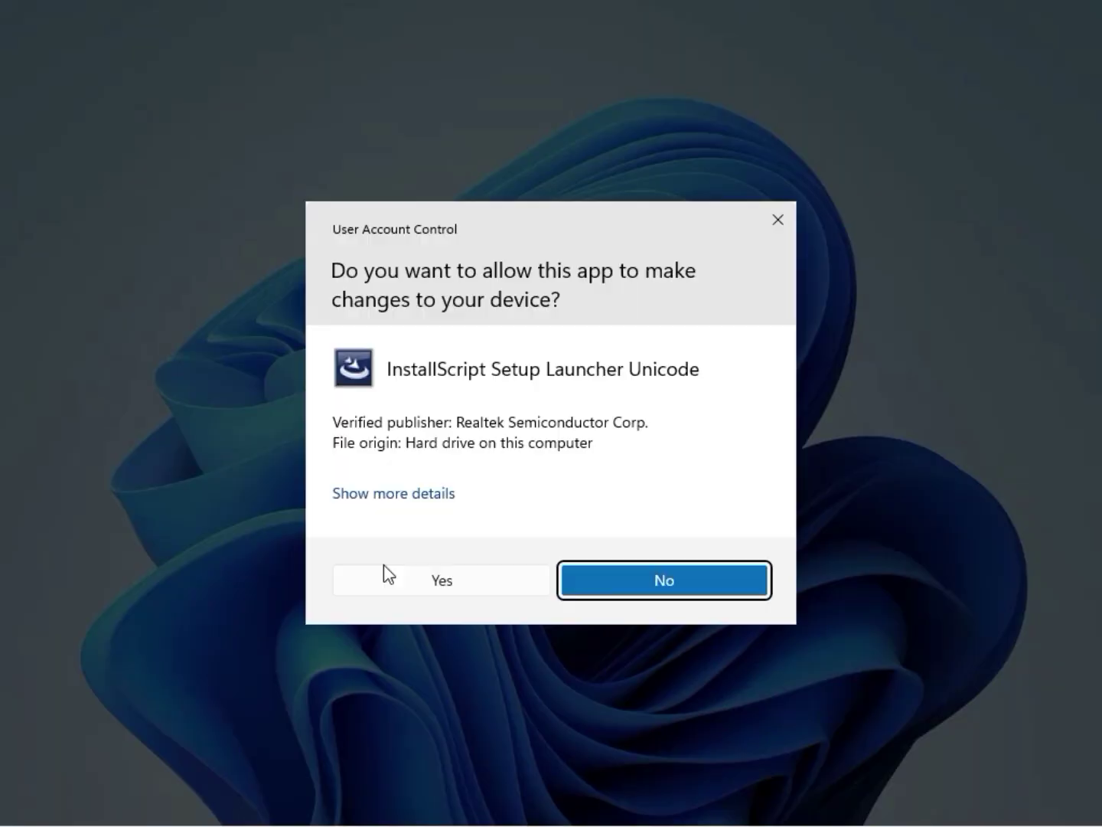
{"action": "left_click", "coordinate": [396, 583]}
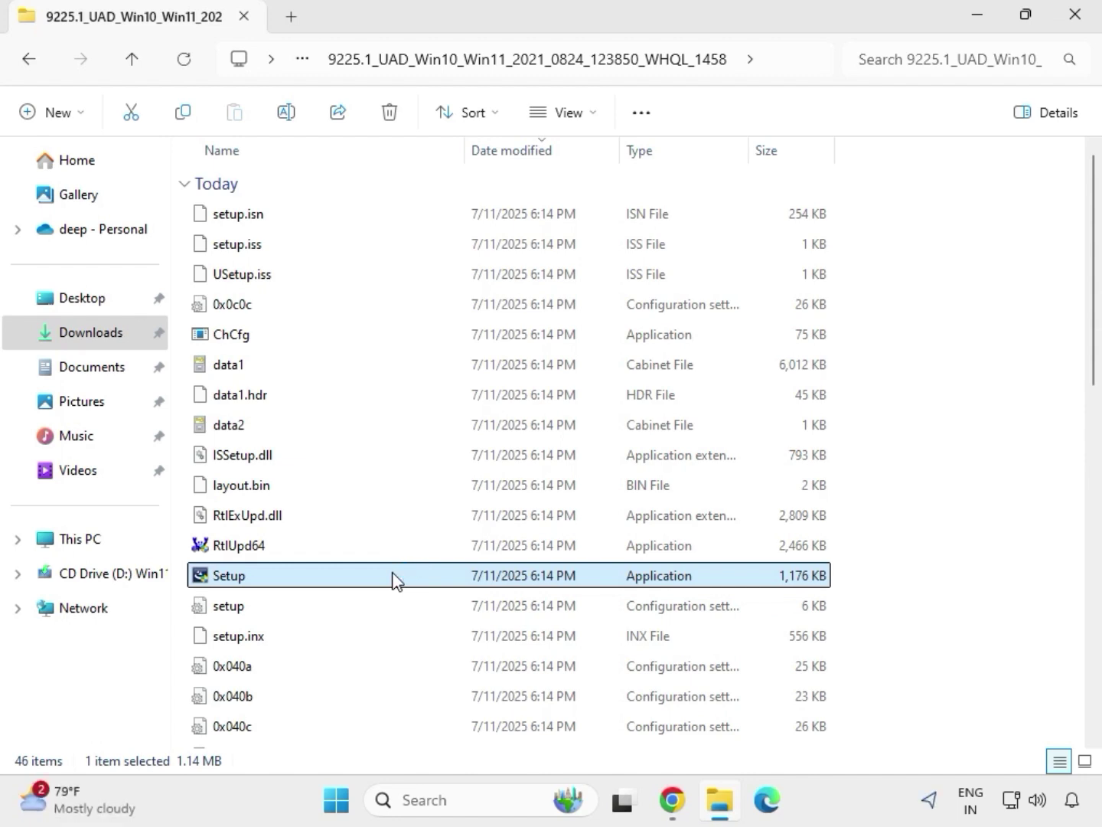
- Complete the Realtek Audio Driver setup wizard and finish it with the option "No, I will restart my computer later"
{"action": "mouse_move", "coordinate": [386, 540]}
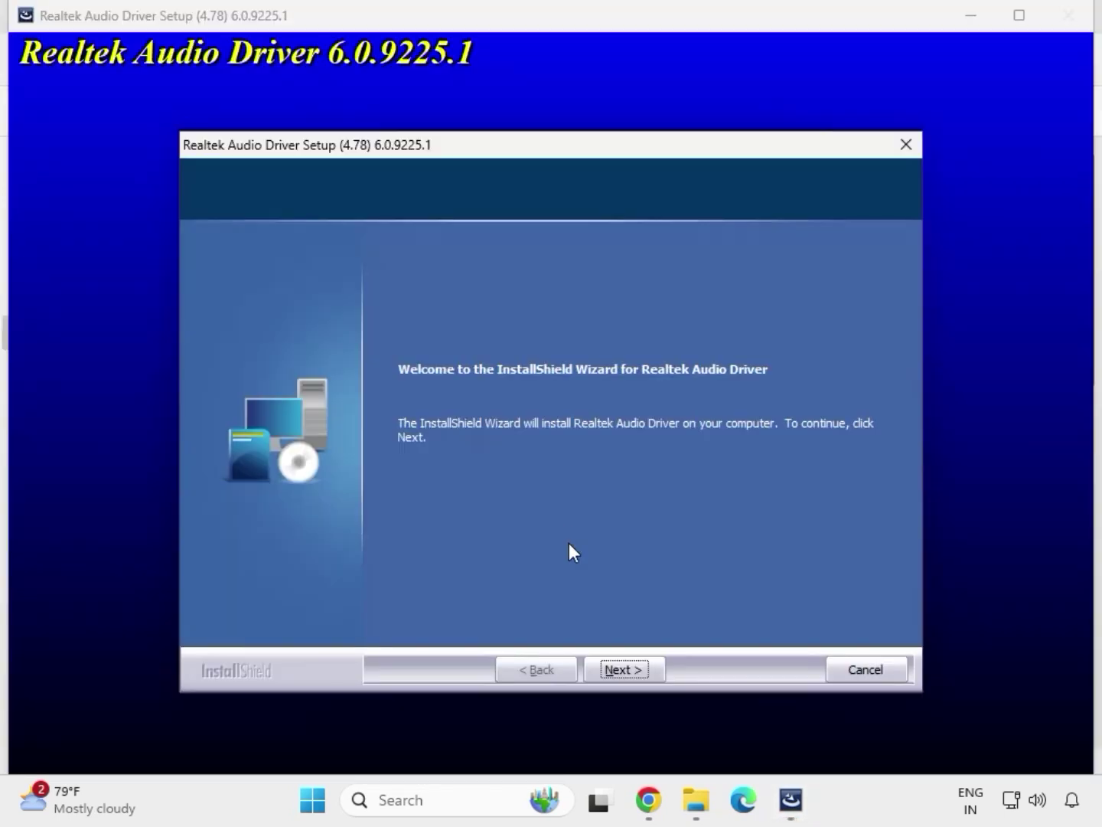
{"action": "left_click", "coordinate": [624, 669]}
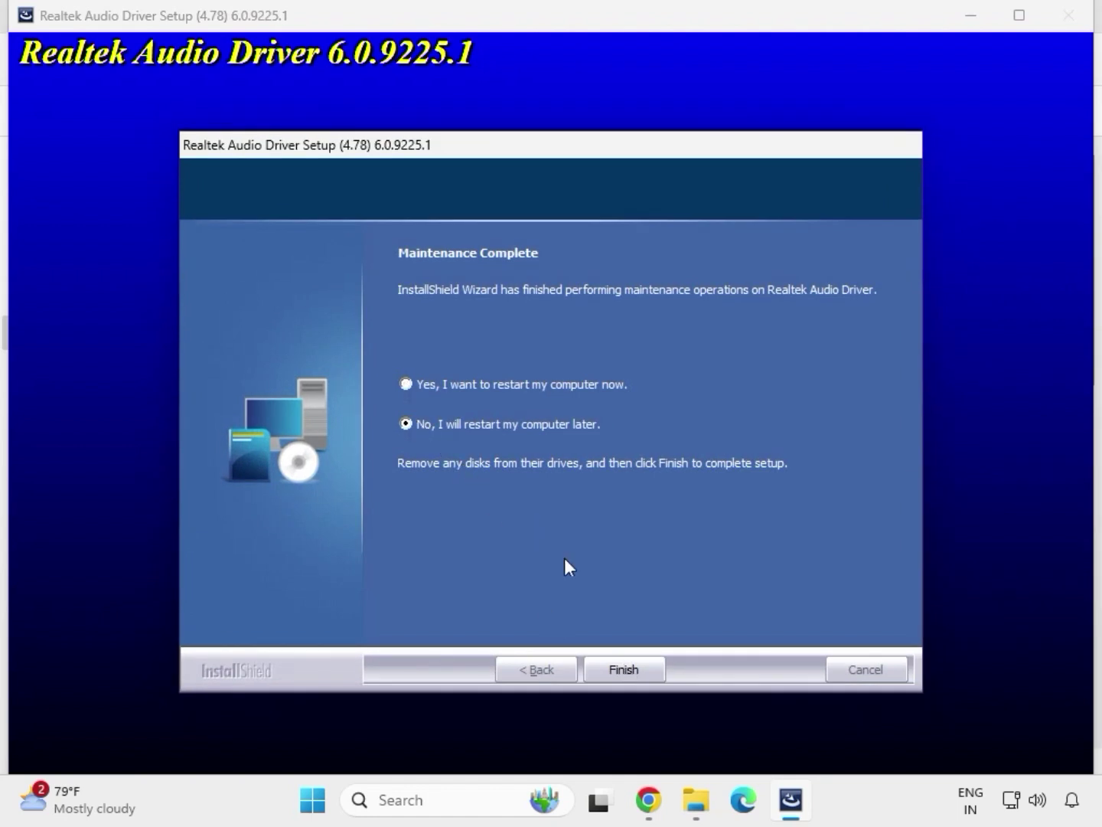
{"action": "left_click", "coordinate": [622, 671]}
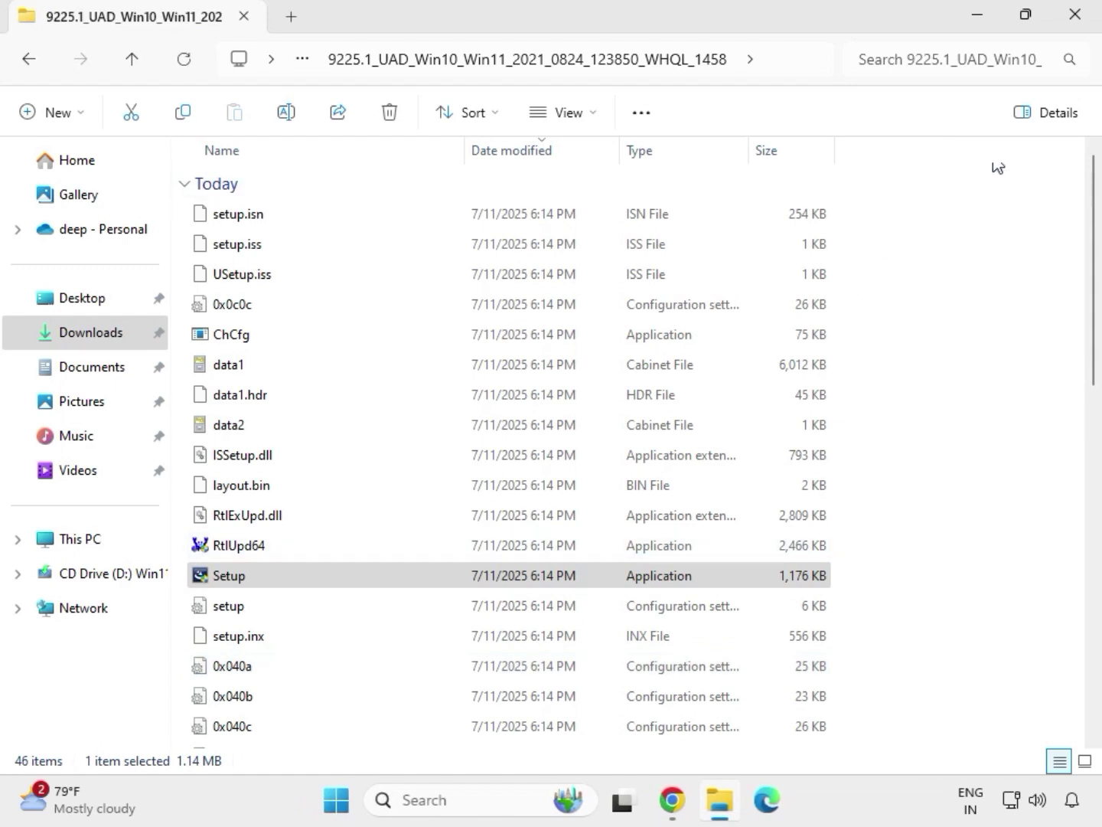